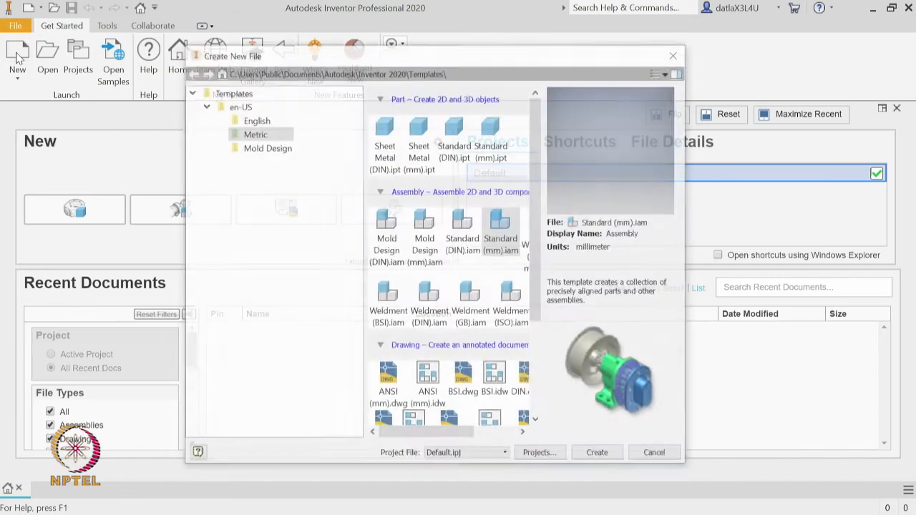
Step: Create a new metric assembly from the Standard (mm).iam template
click(237, 138)
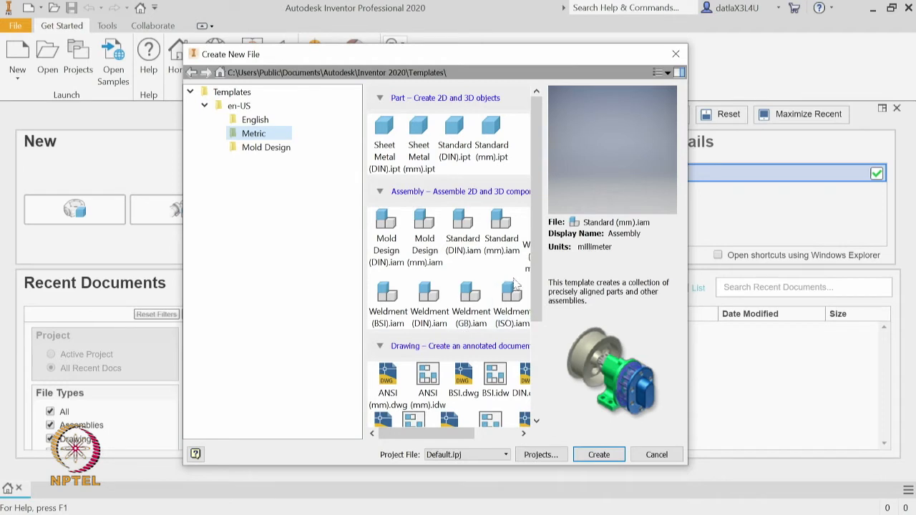
drag(536, 265, 538, 224)
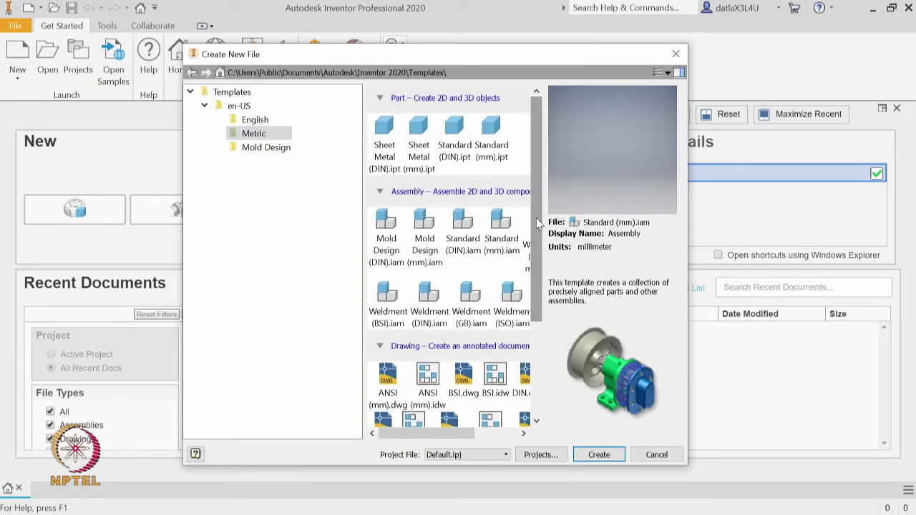
click(499, 234)
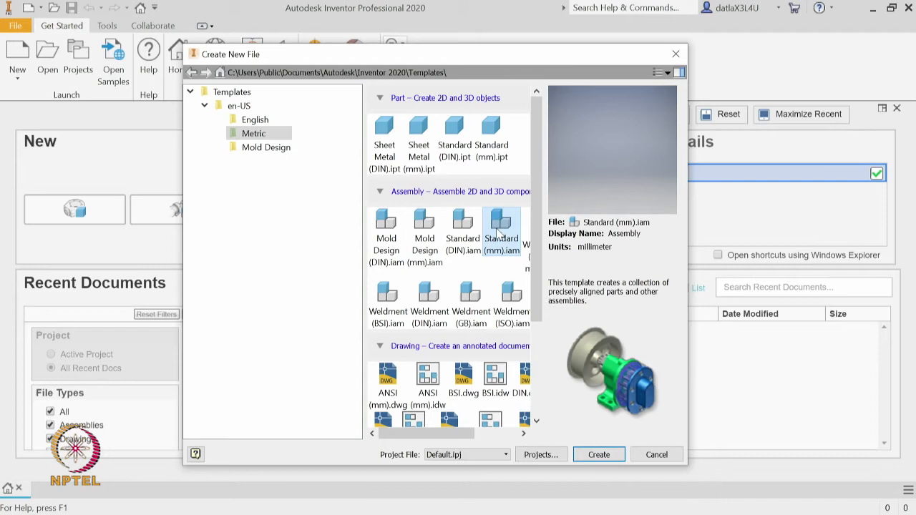
double_click(499, 234)
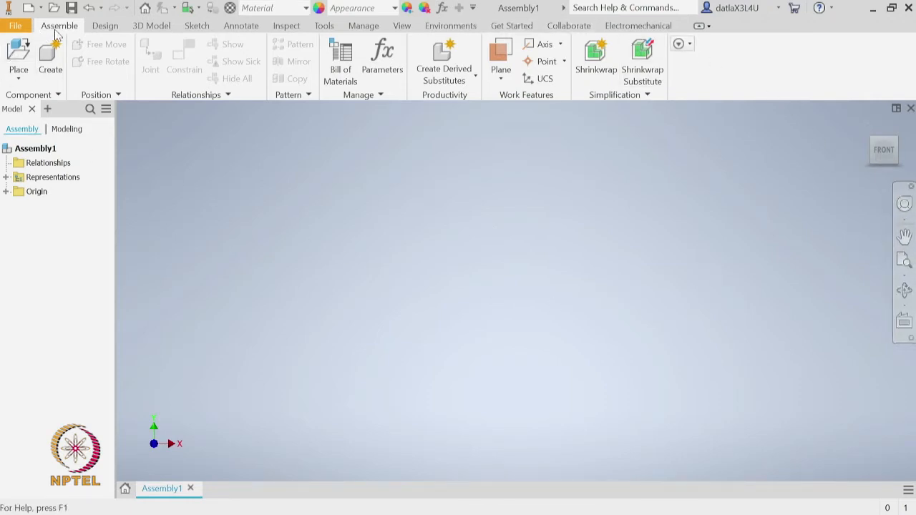
click(101, 30)
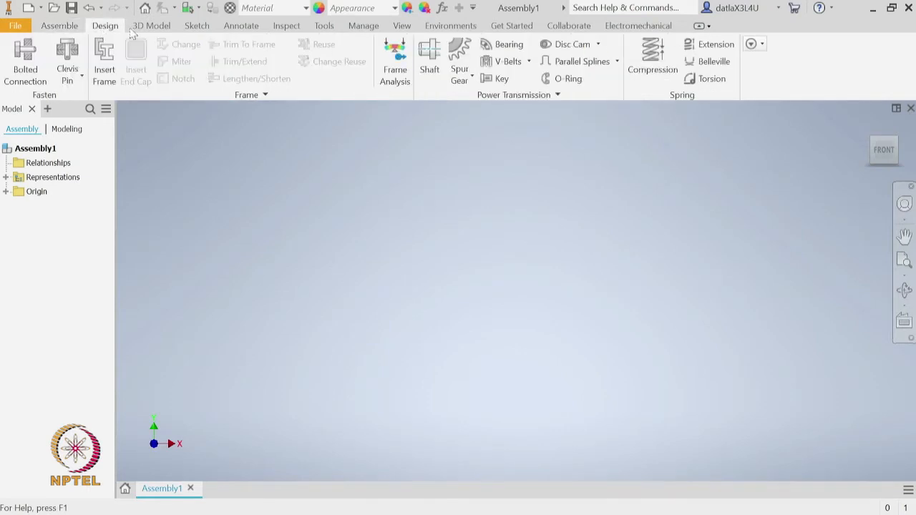
click(147, 27)
click(208, 27)
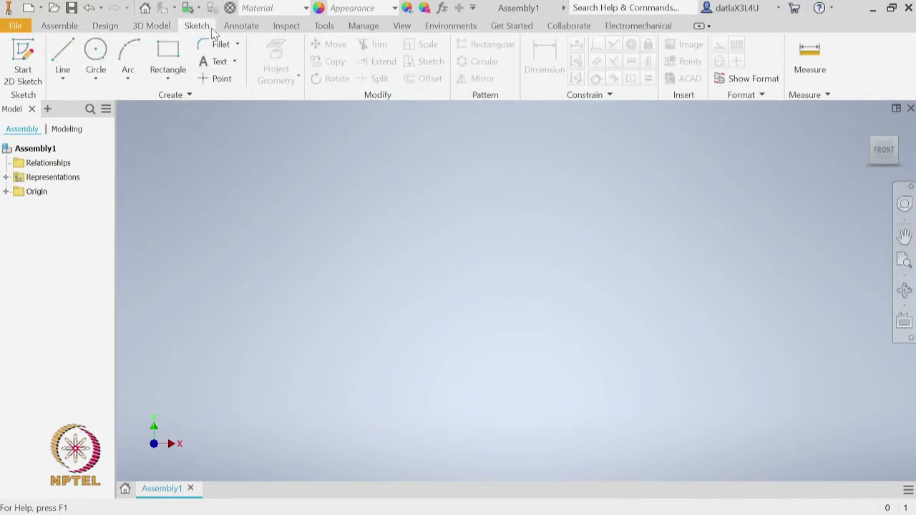
click(232, 28)
click(281, 27)
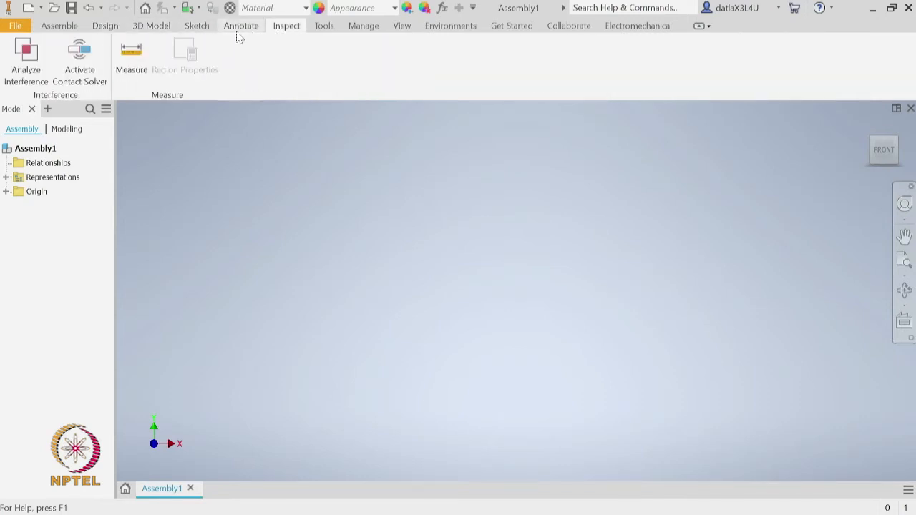
click(51, 27)
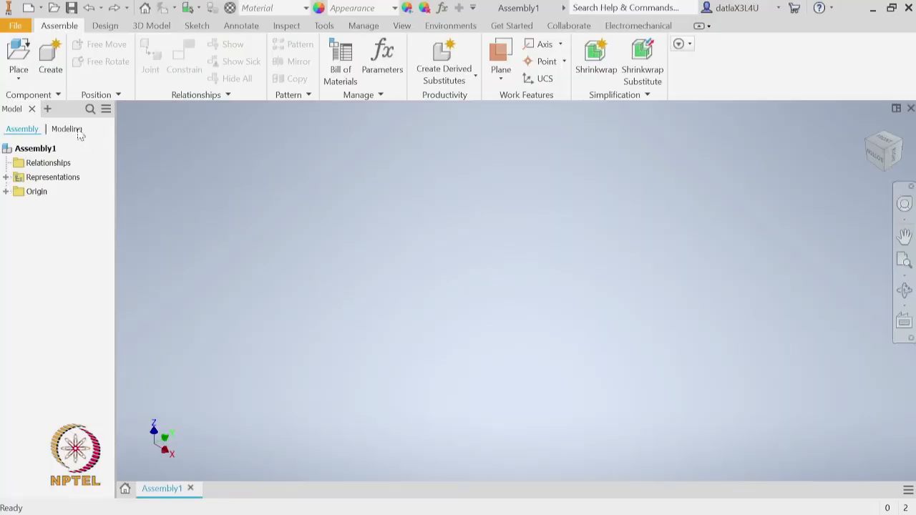
Step: Place three instances of the block part from the NPTEL folder, spaced apart in a diagonal row
click(18, 52)
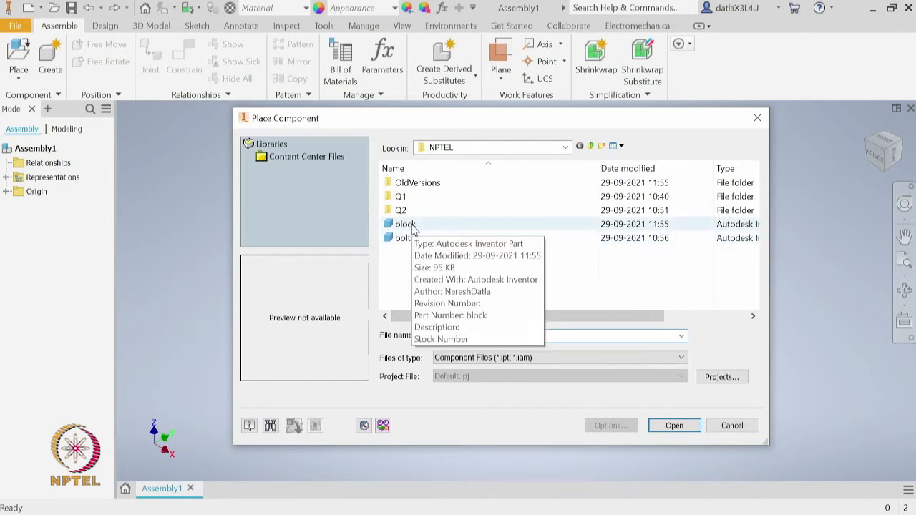
double_click(413, 227)
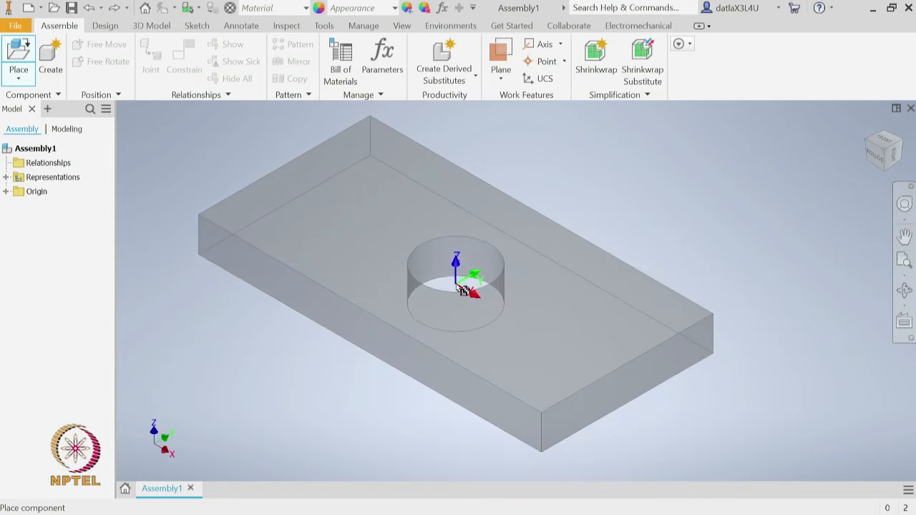
click(426, 319)
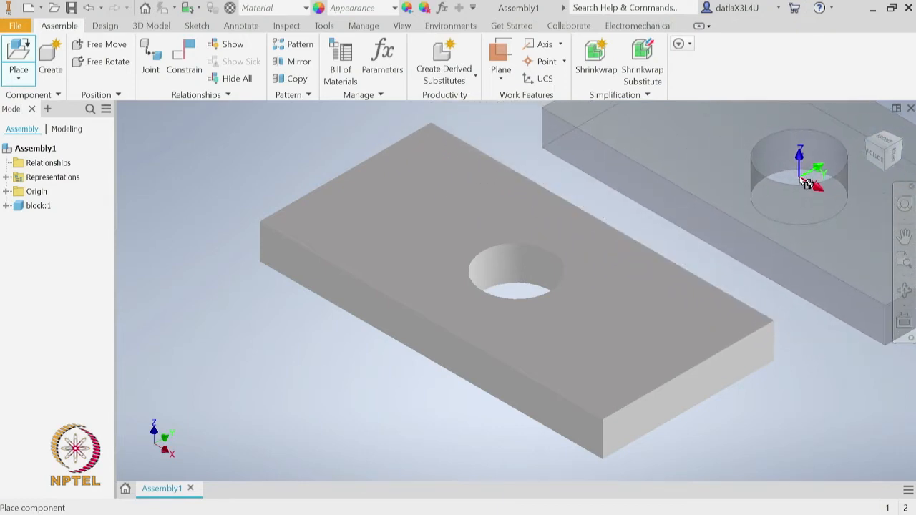
scroll(809, 183, down, 5)
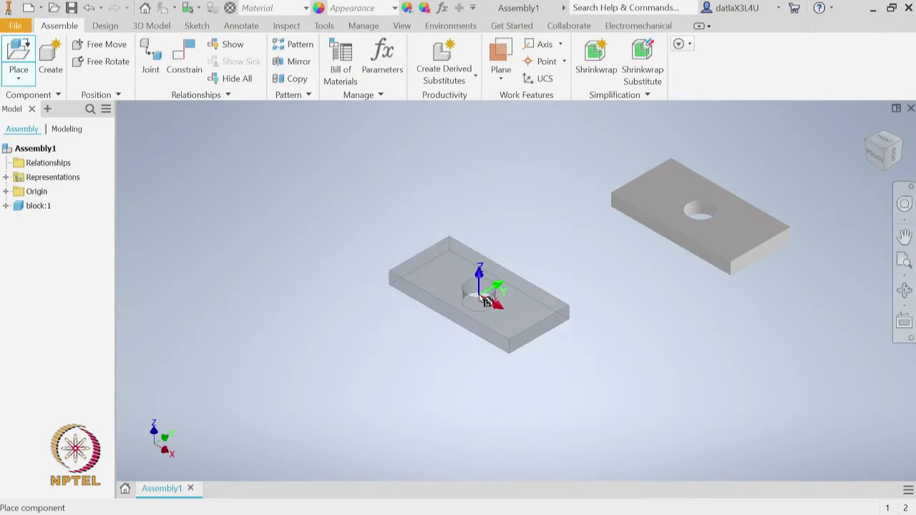
click(487, 301)
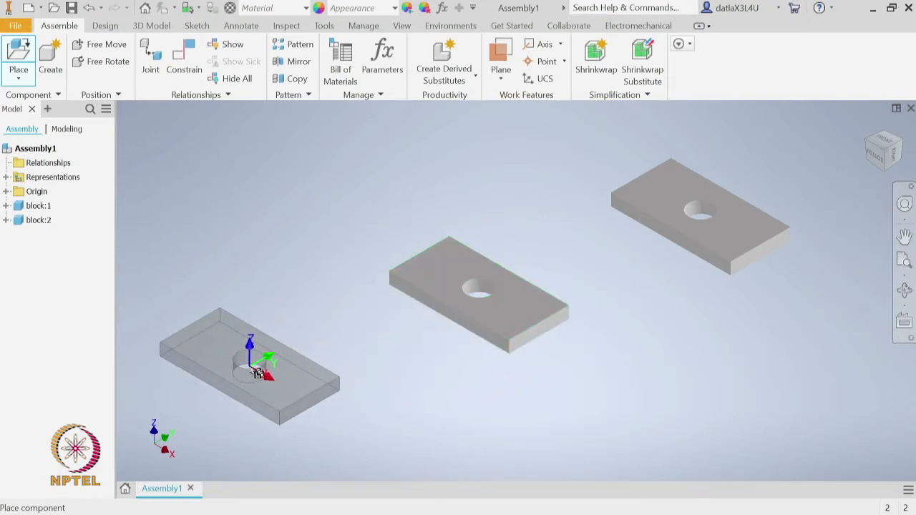
click(255, 372)
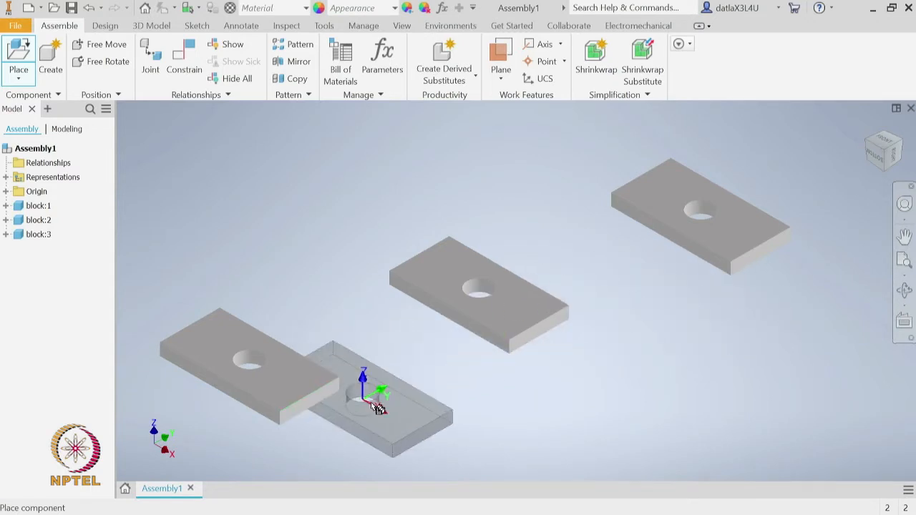
right_click(411, 393)
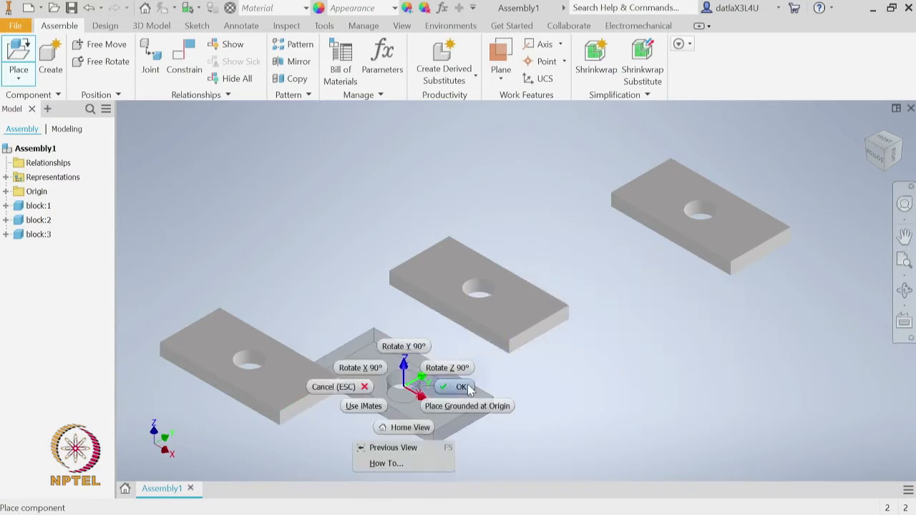
click(466, 384)
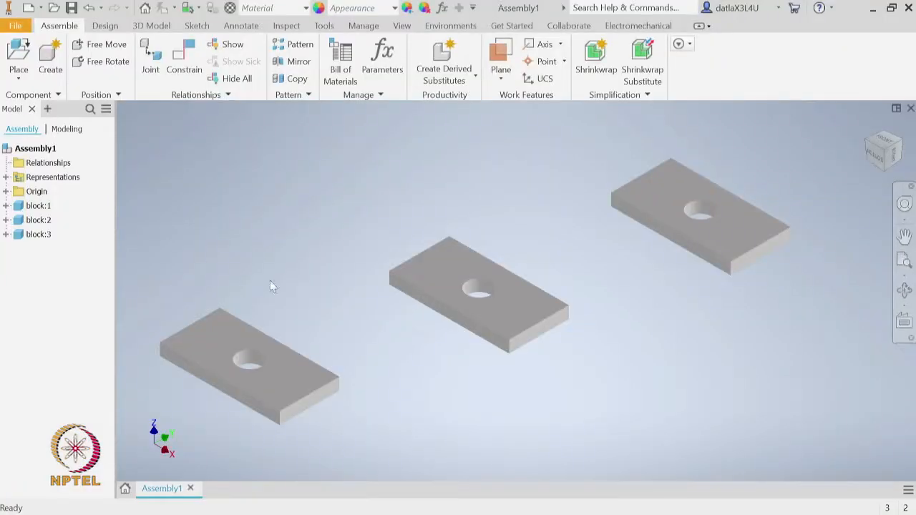
Step: Delete the block:2 and block:3 instances from the assembly
right_click(37, 221)
click(80, 135)
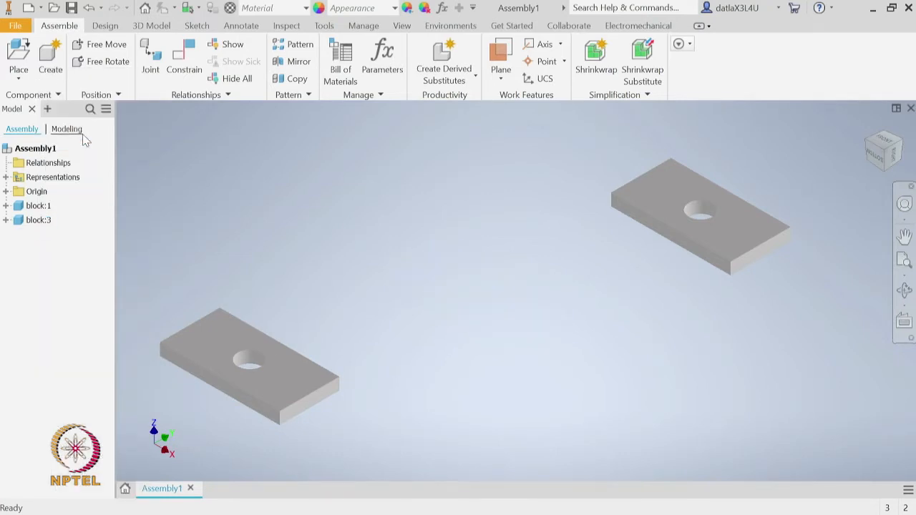
right_click(46, 225)
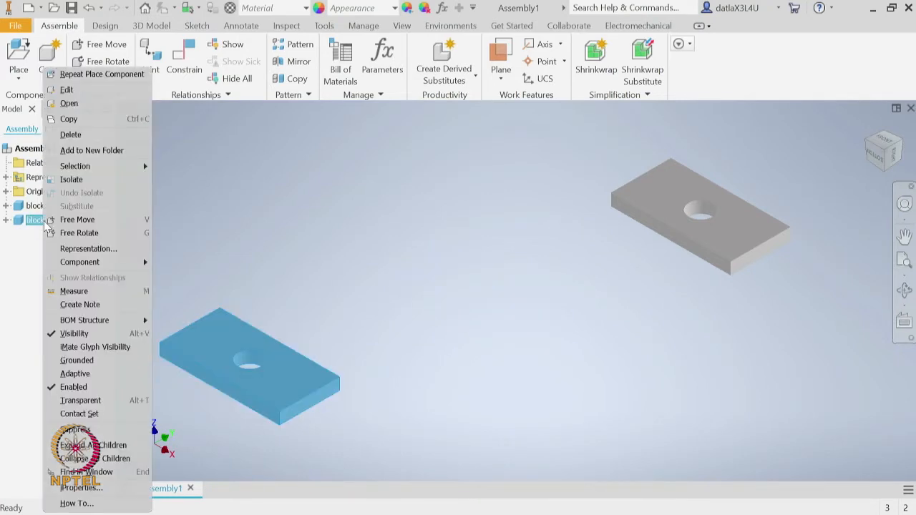
click(81, 133)
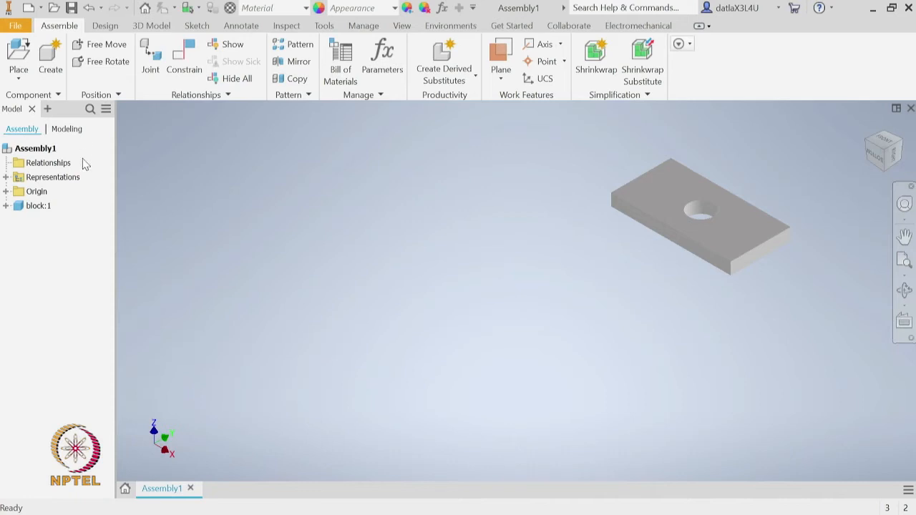
Step: Paste a copy of the remaining block and position it clear of the original, on its near side
click(765, 244)
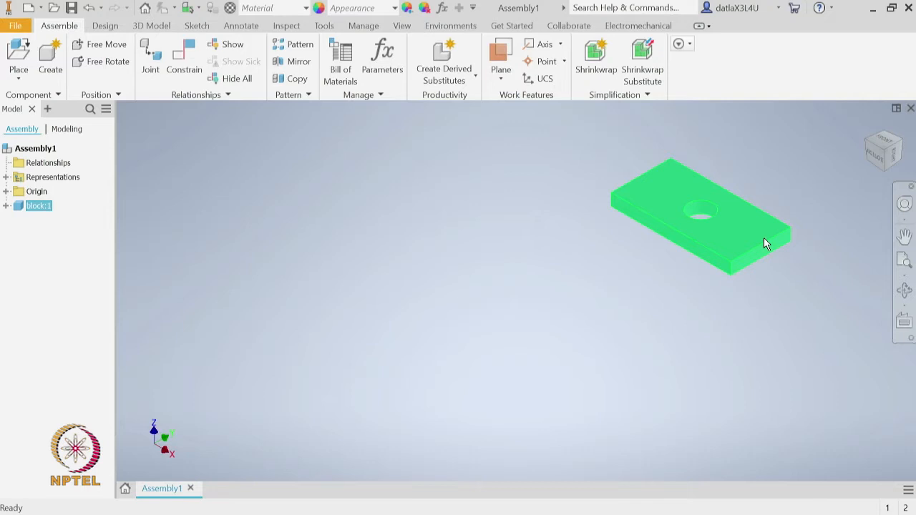
key(ctrl+v)
drag(717, 306, 466, 343)
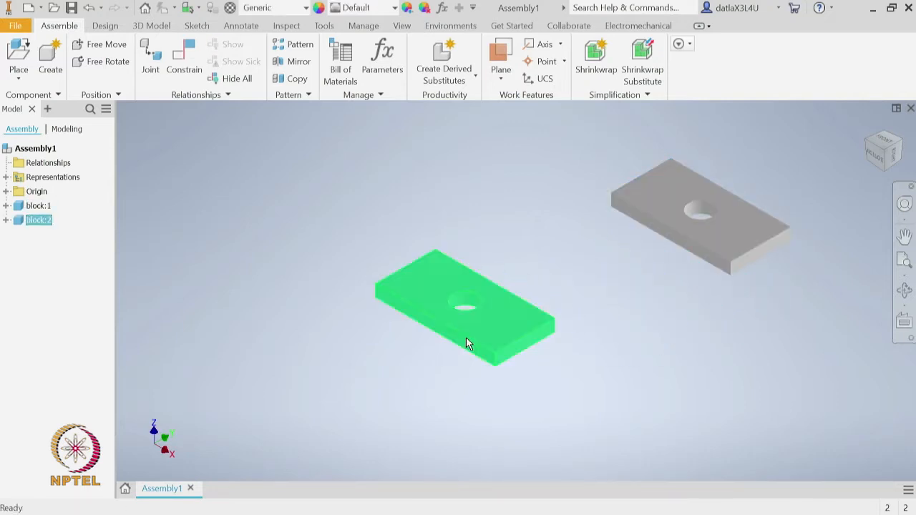
click(466, 340)
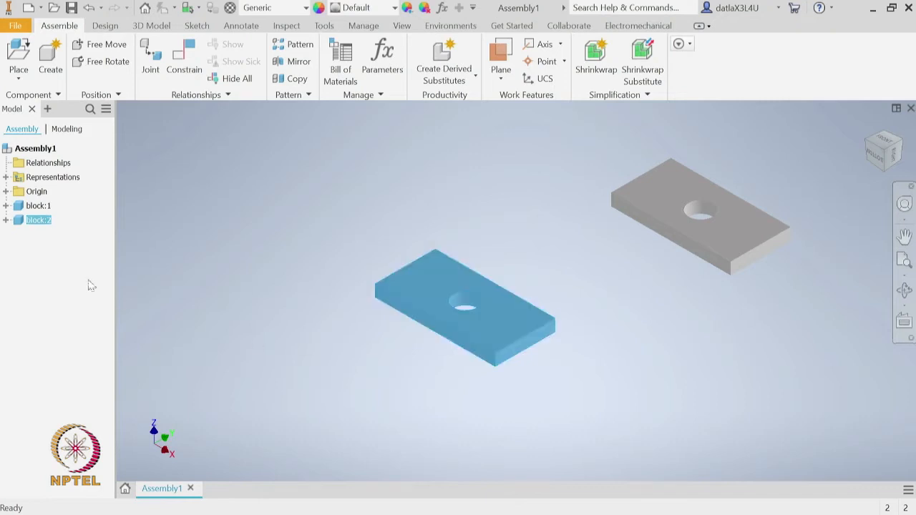
Step: Shift the original block slightly toward the copy and delete the copied block:2
click(732, 249)
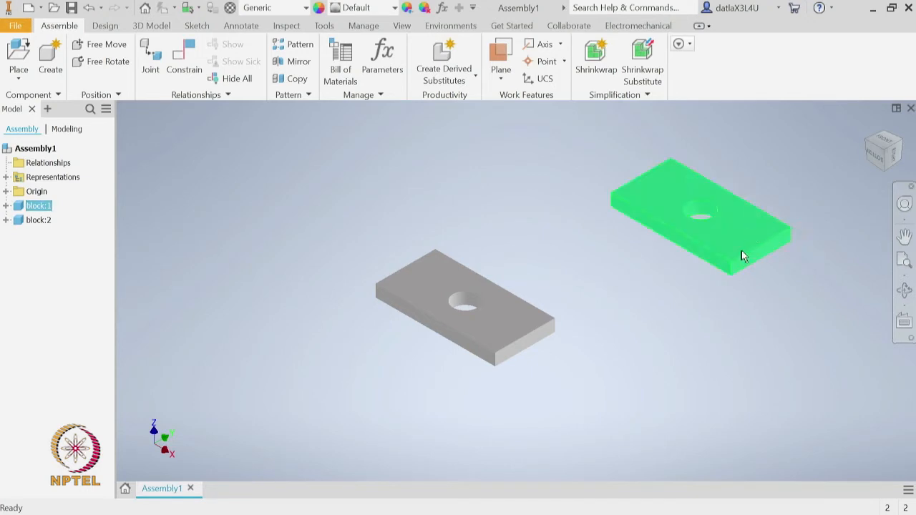
drag(741, 252, 719, 252)
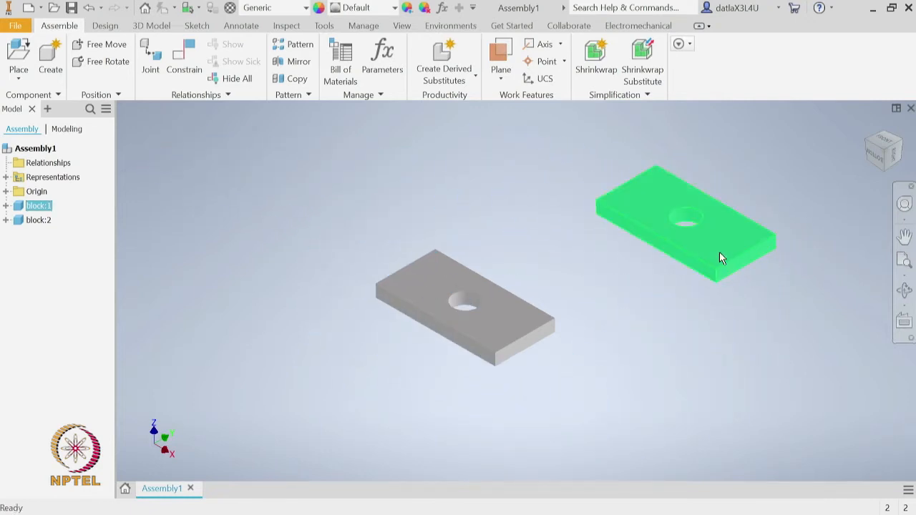
click(799, 365)
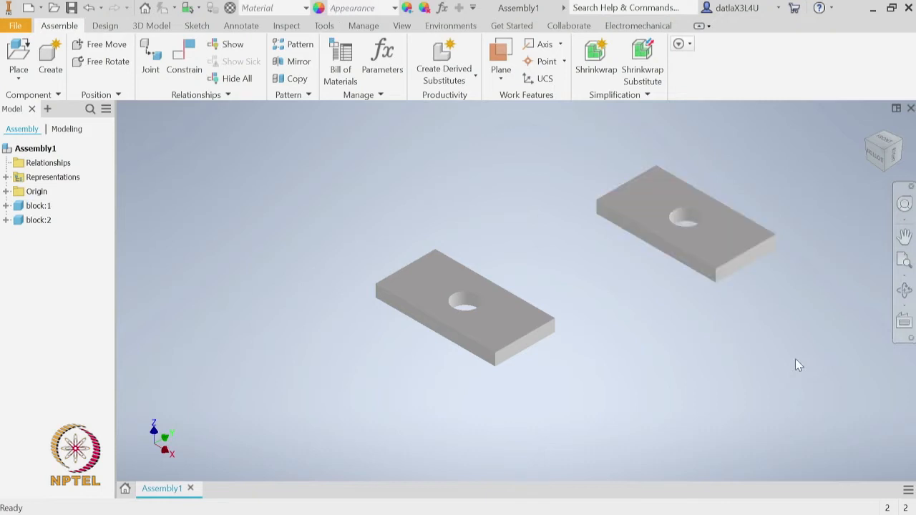
click(525, 326)
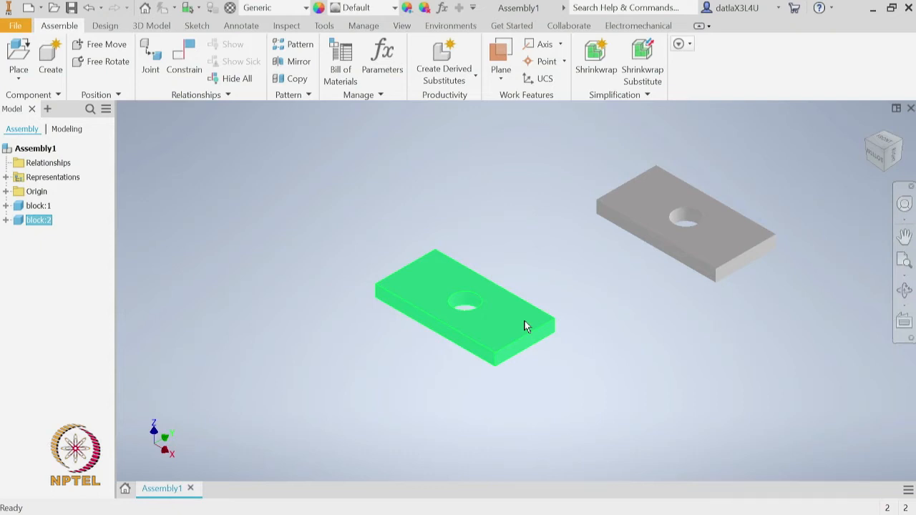
key(Delete)
Step: Move the remaining block to the middle of the view and paste a copy, positioned beside it with a clear gap
drag(692, 270, 503, 338)
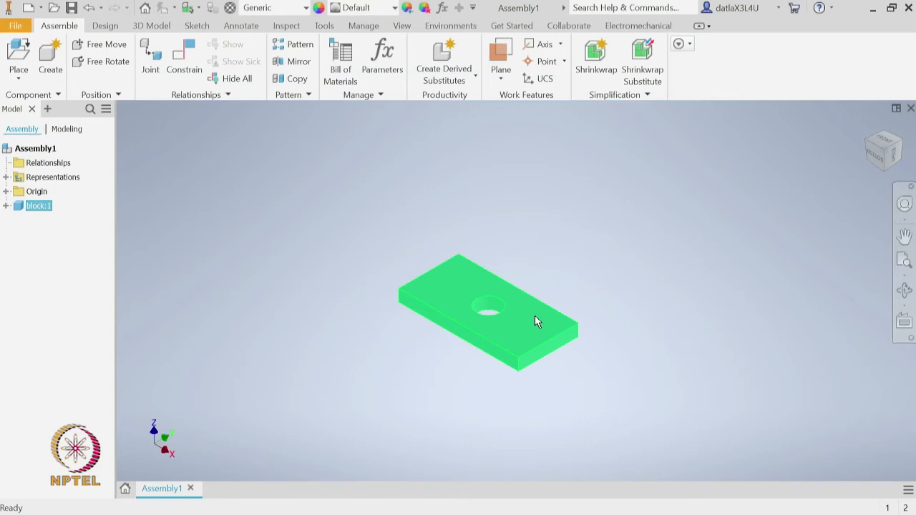
key(ctrl+v)
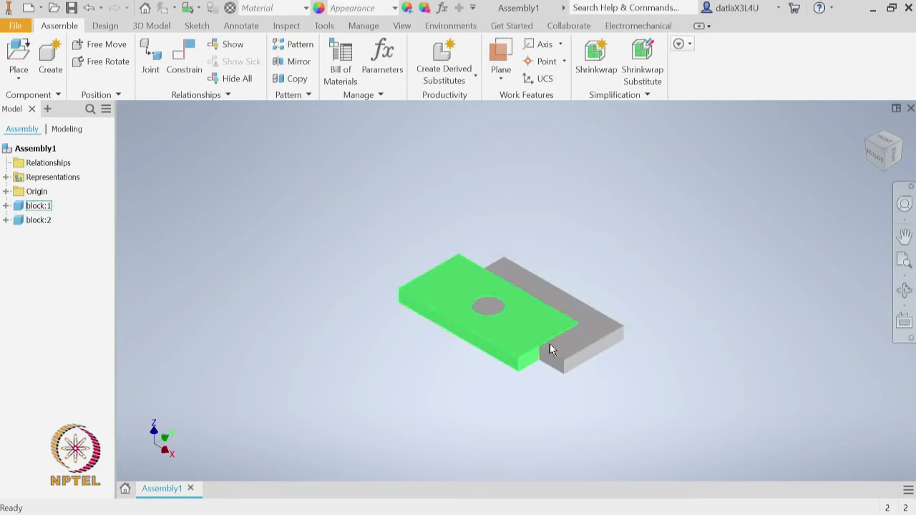
drag(587, 347, 377, 392)
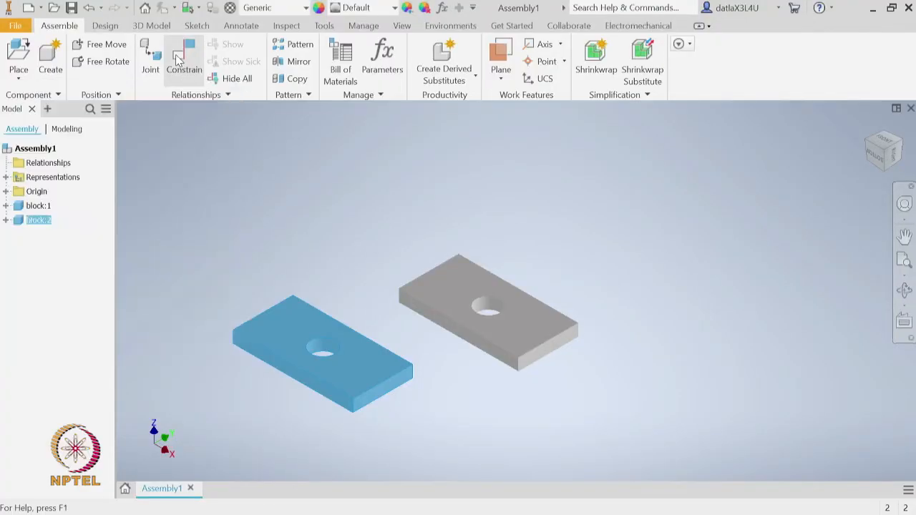
Step: Examine the Angle, Tangent, Insert and Symmetry assembly constraint types and their solution options without applying any
click(176, 55)
drag(184, 281, 198, 93)
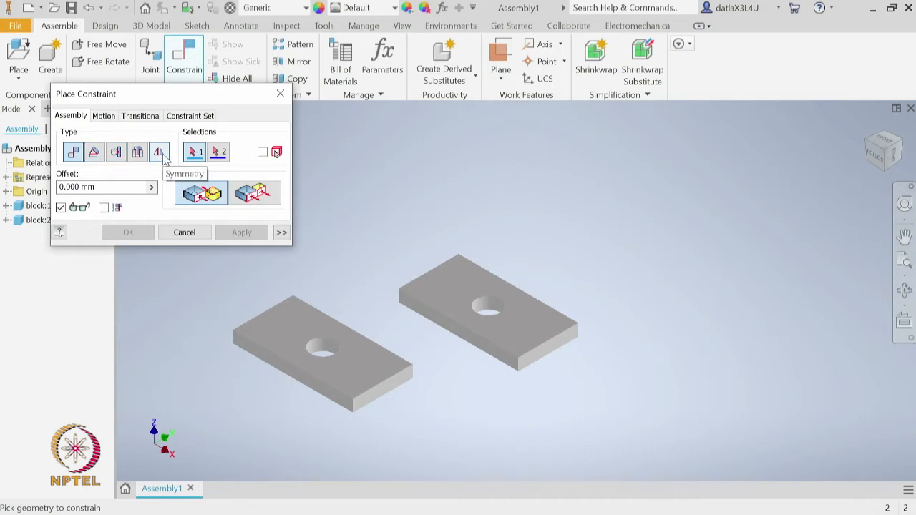
click(93, 153)
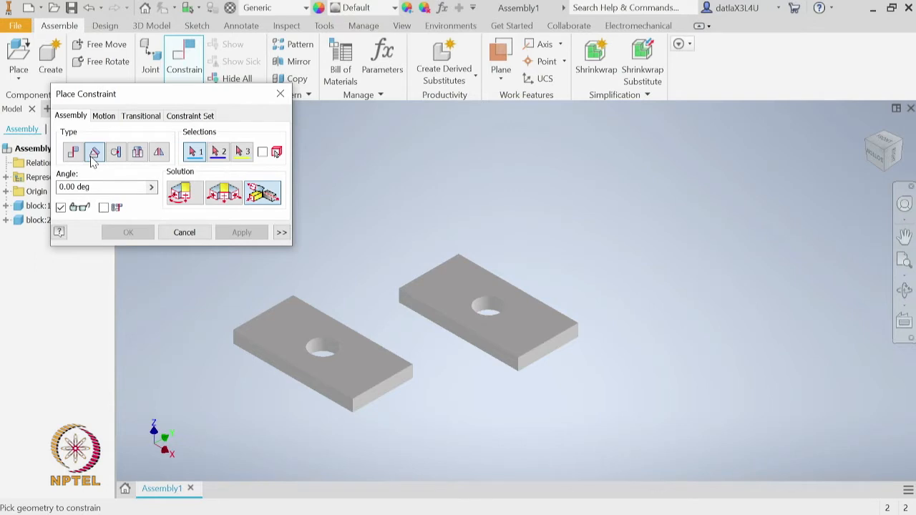
click(119, 155)
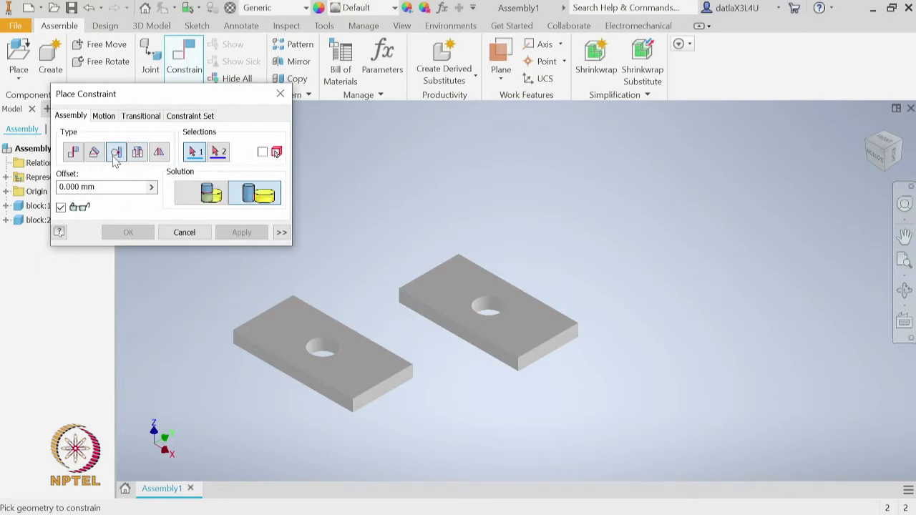
click(136, 155)
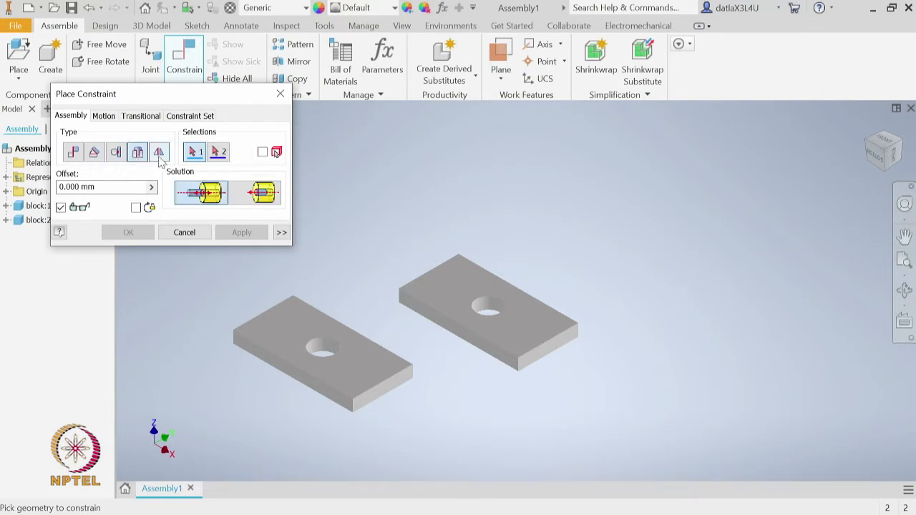
click(160, 159)
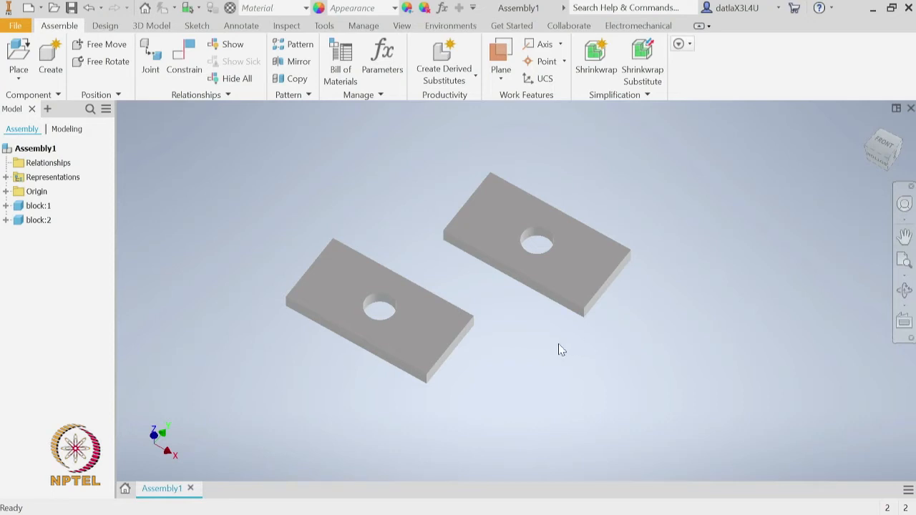
Step: Ground the block:1 component so it stays fixed in the assembly
click(579, 283)
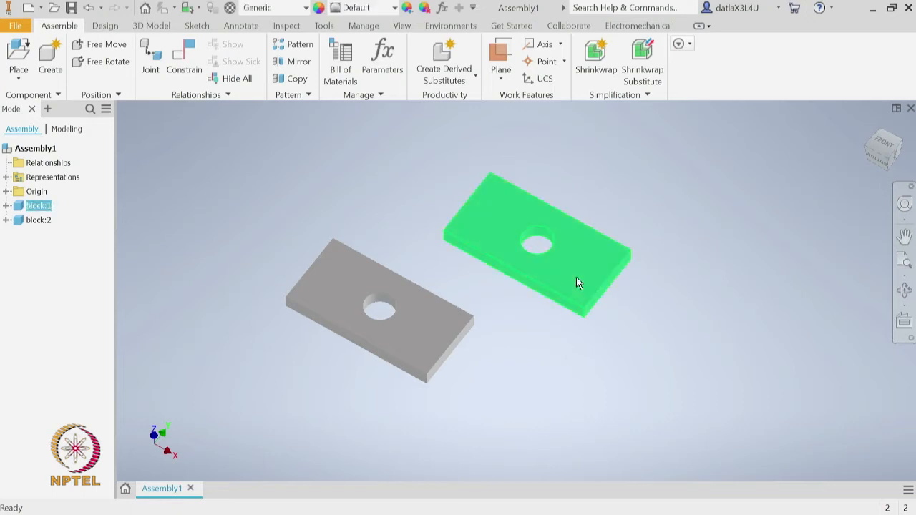
right_click(578, 283)
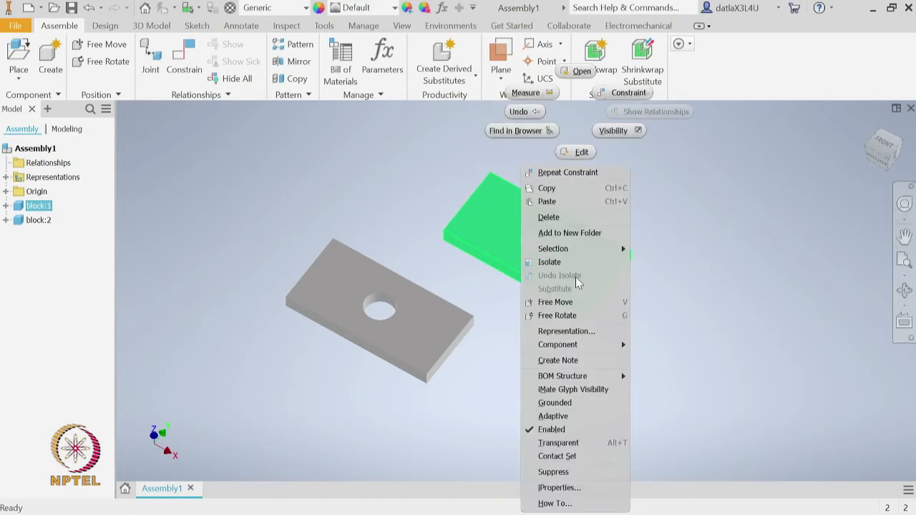
click(575, 403)
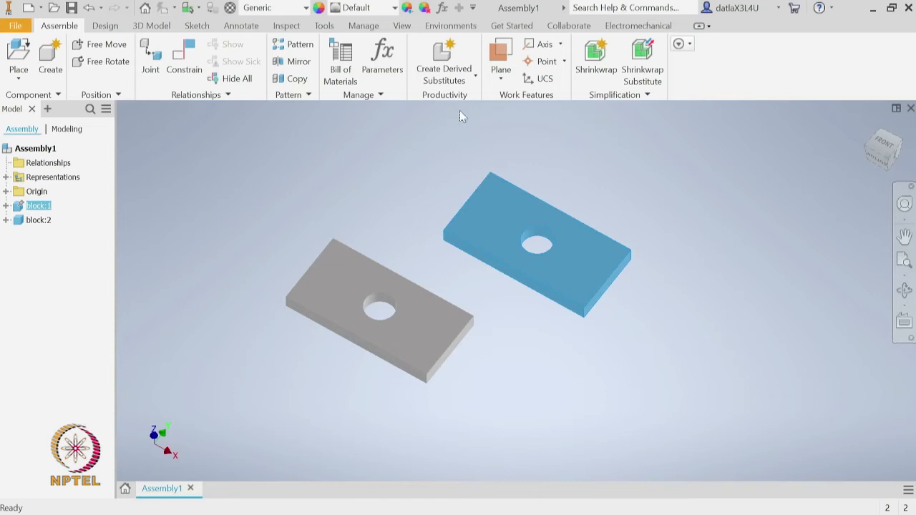
Step: Run a Degree of Freedom Analysis and read the translation and rotation freedoms of both blocks
click(460, 84)
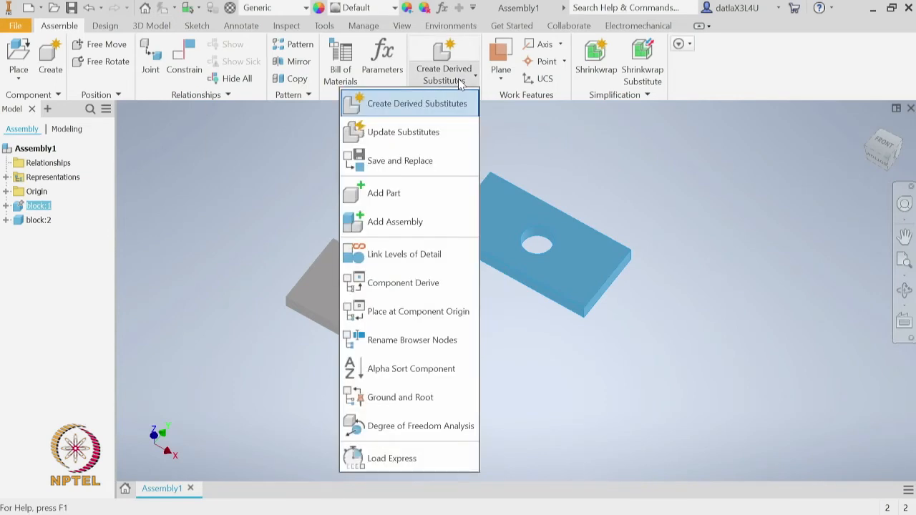
click(422, 428)
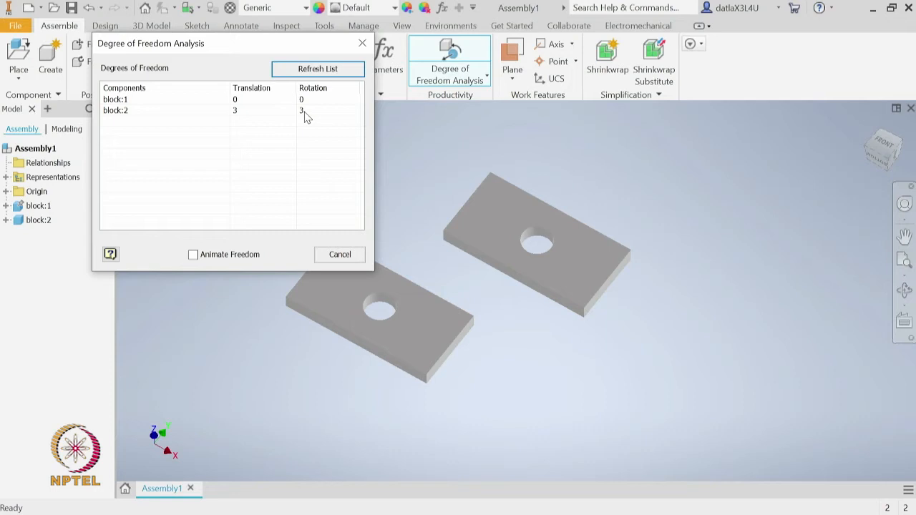
click(340, 254)
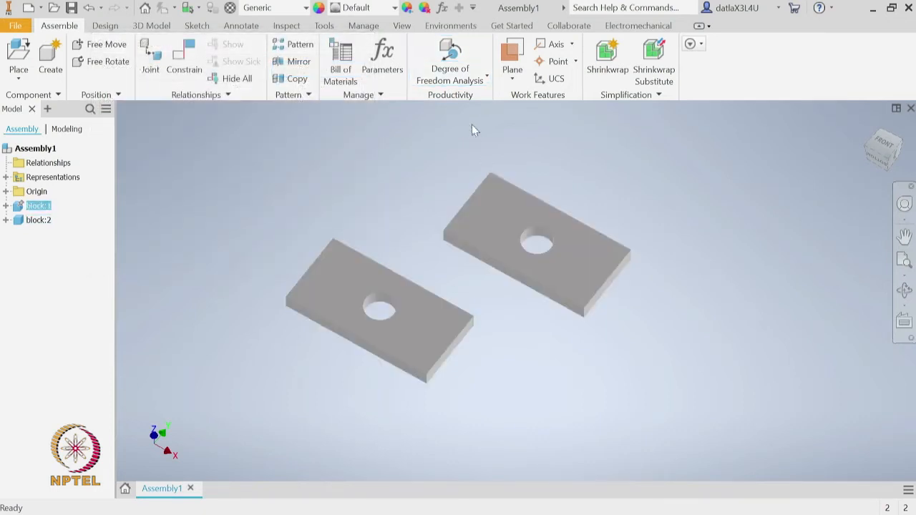
Step: Rerun the Degree of Freedom Analysis and animate the freedoms of block:2 with Animate Freedom enabled
click(455, 52)
drag(237, 48, 186, 44)
click(69, 108)
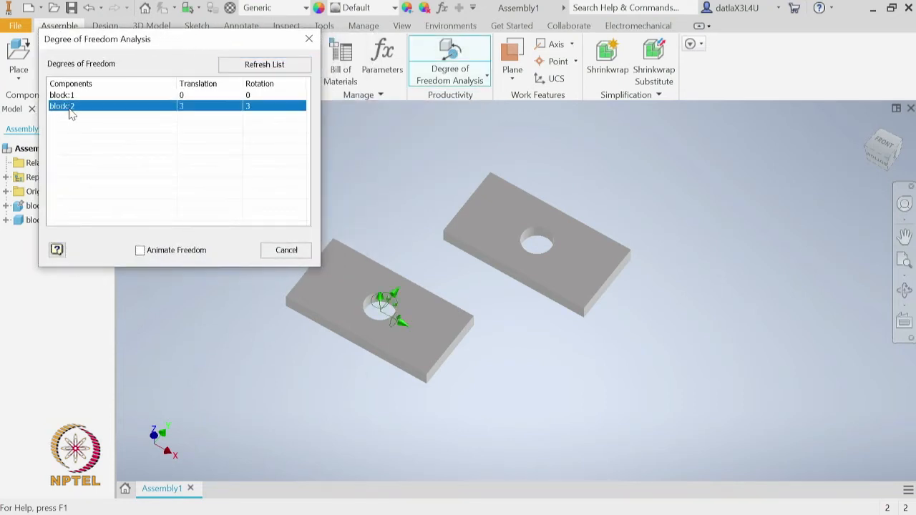
click(159, 251)
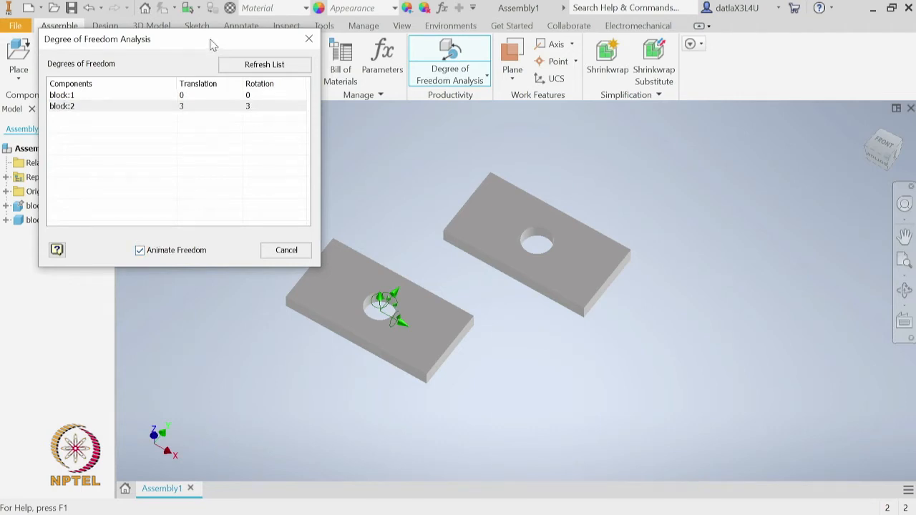
drag(211, 42, 175, 19)
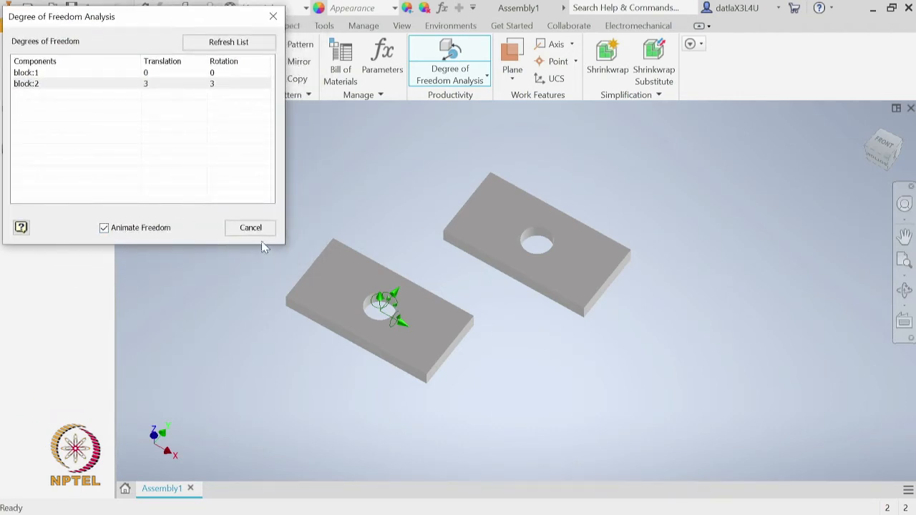
click(44, 86)
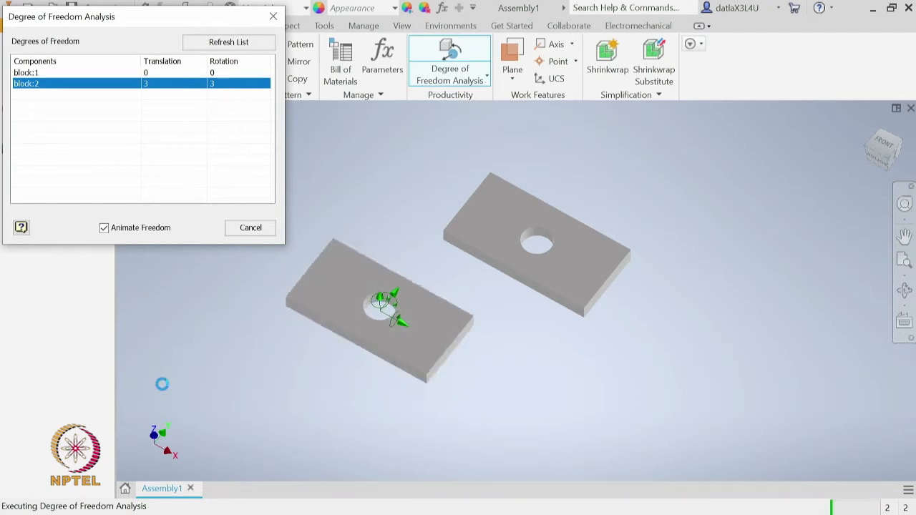
click(246, 232)
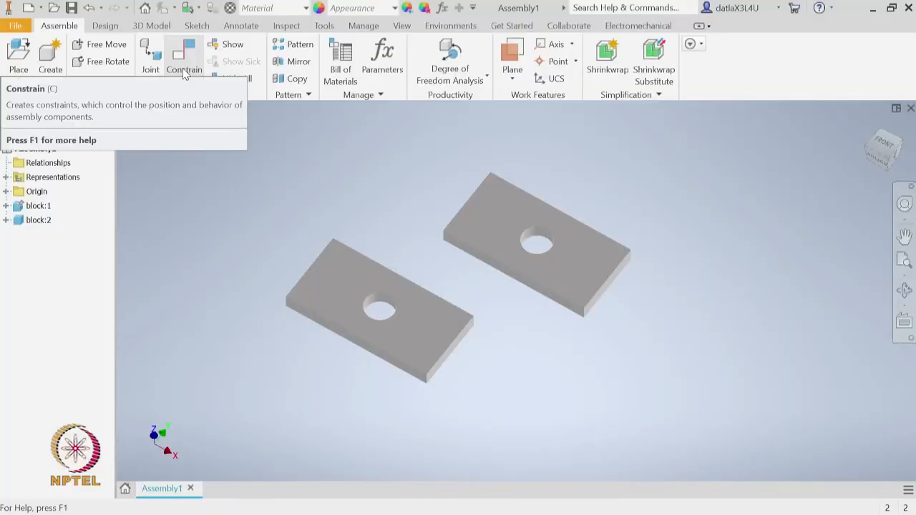
Step: Apply a Mate constraint between the large upper face of block:2 and the underside of block:1, using the Mate solution
click(184, 63)
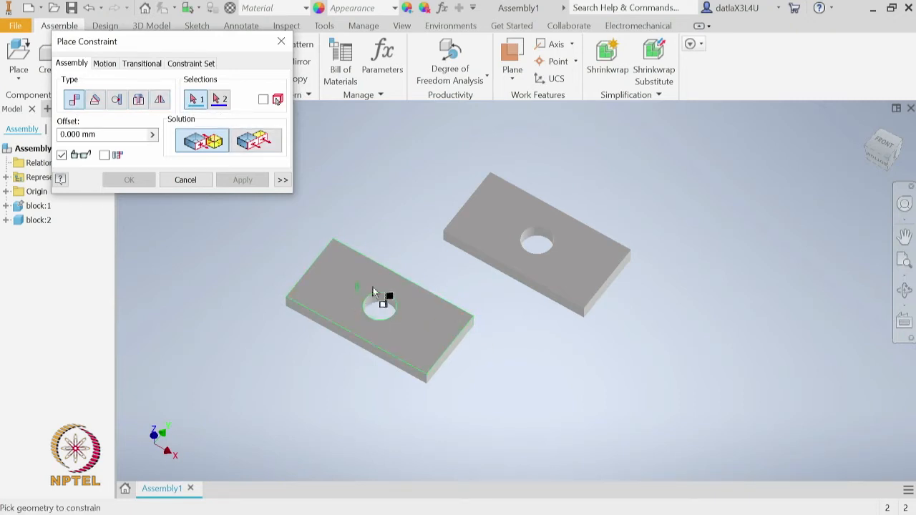
click(413, 344)
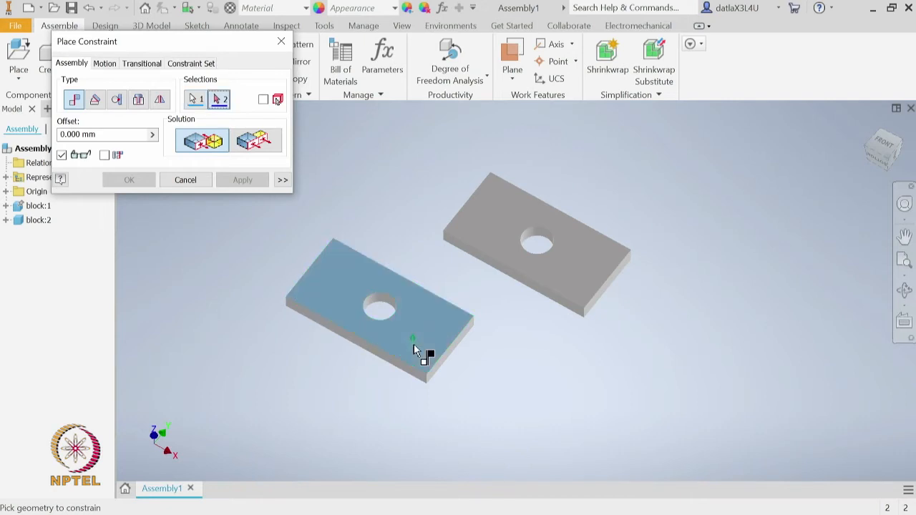
shift+middle_drag(571, 345, 579, 266)
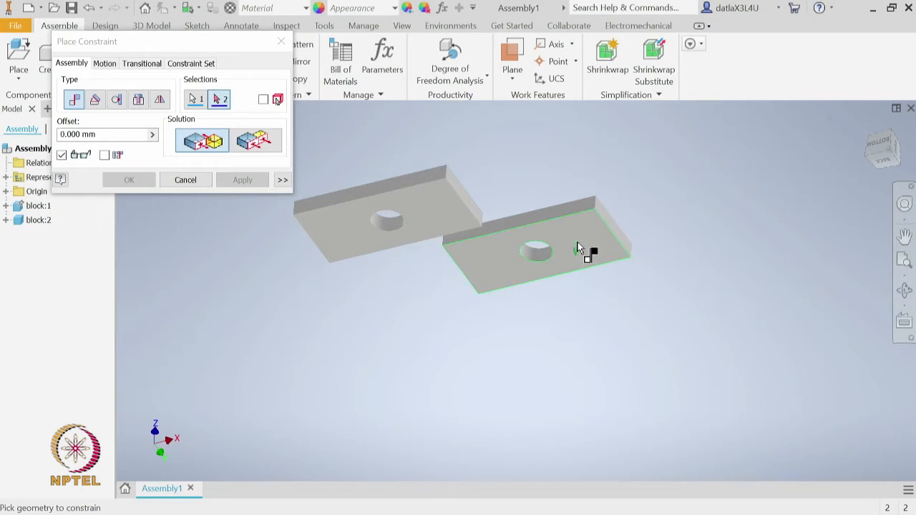
mouse_move(578, 248)
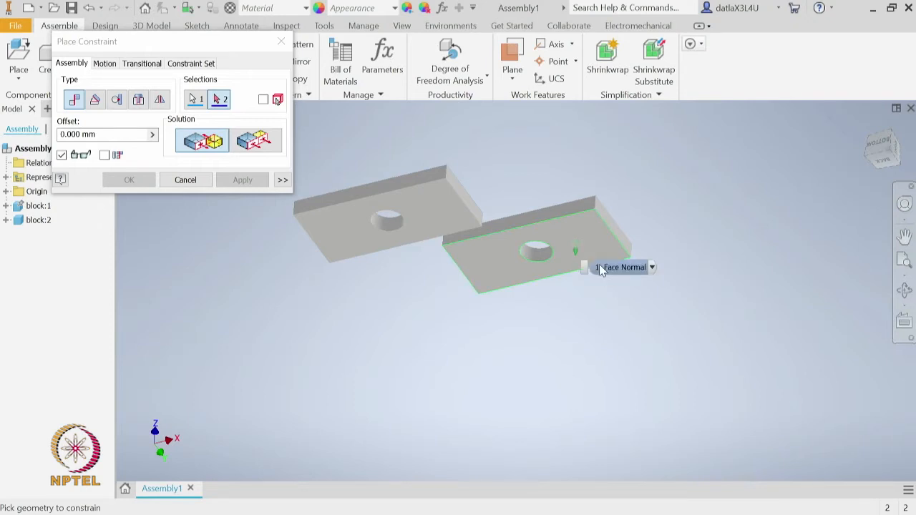
click(584, 232)
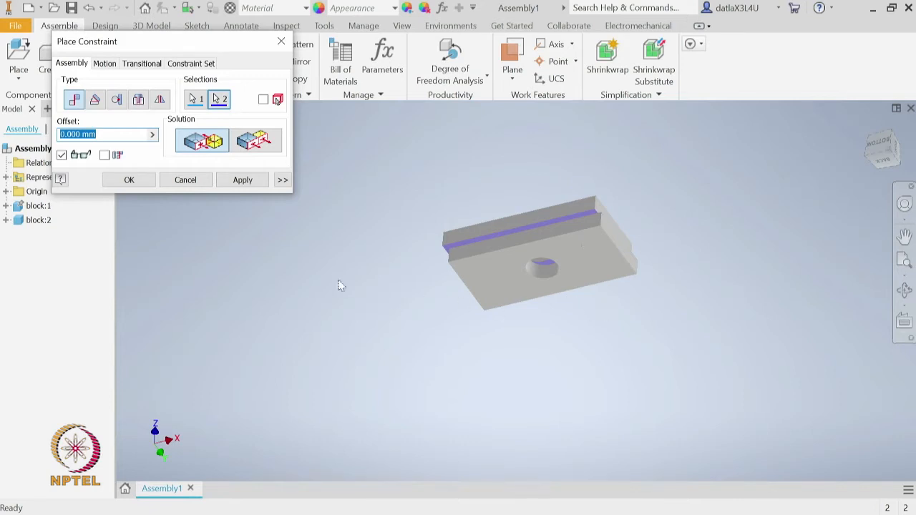
text(1)
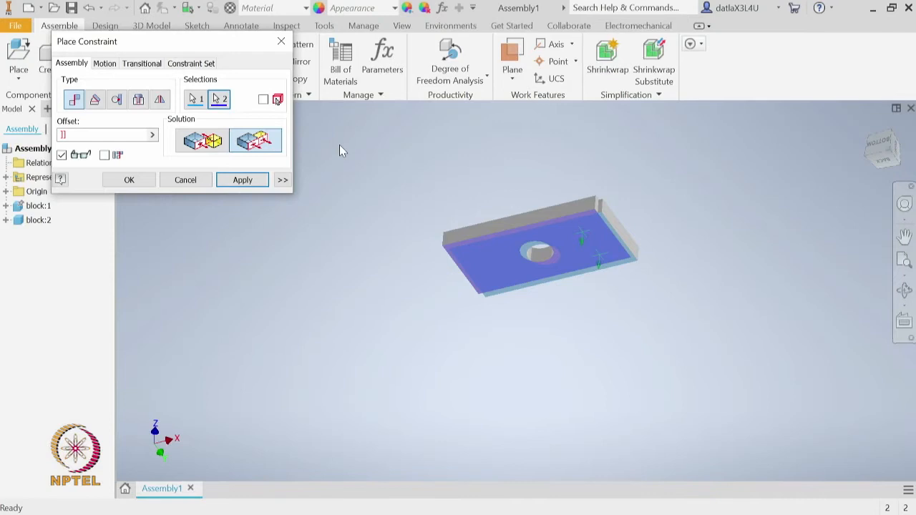
click(207, 143)
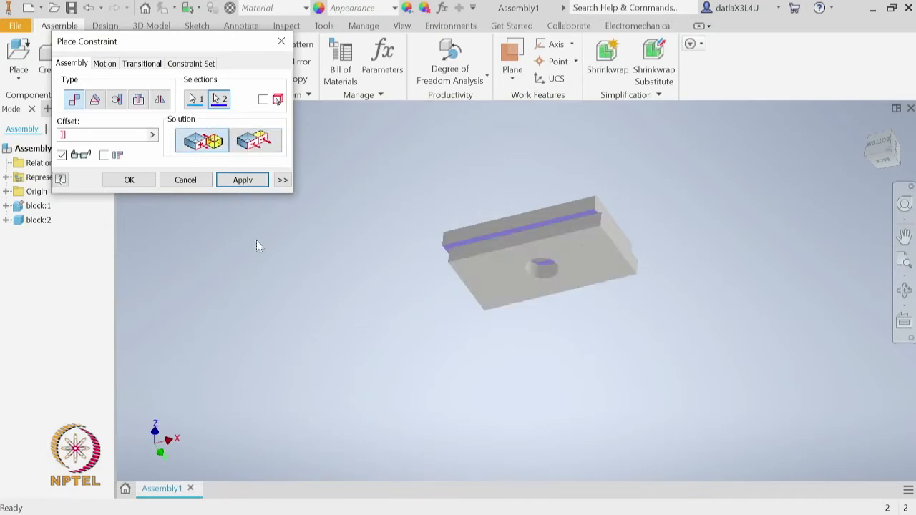
click(243, 179)
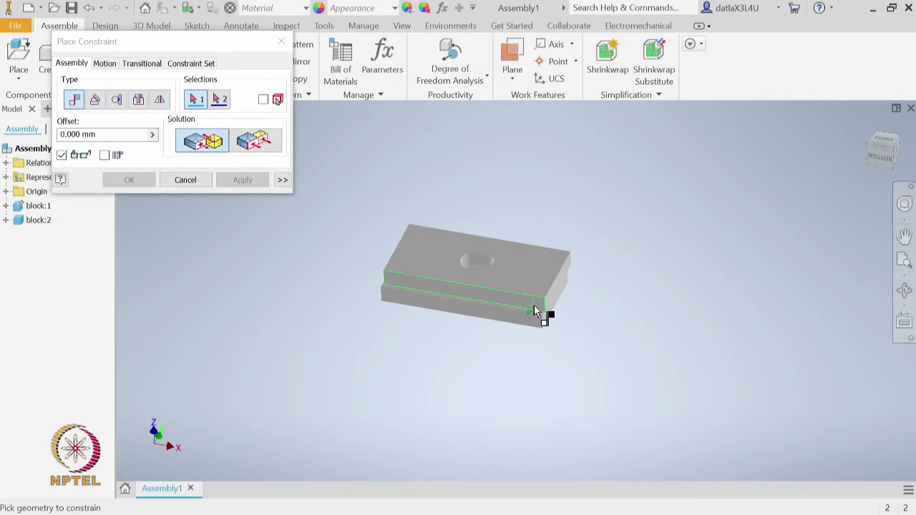
Step: Apply a Mate constraint with the Flush solution and 0 mm offset between the matching long side faces of the two blocks
mouse_move(534, 306)
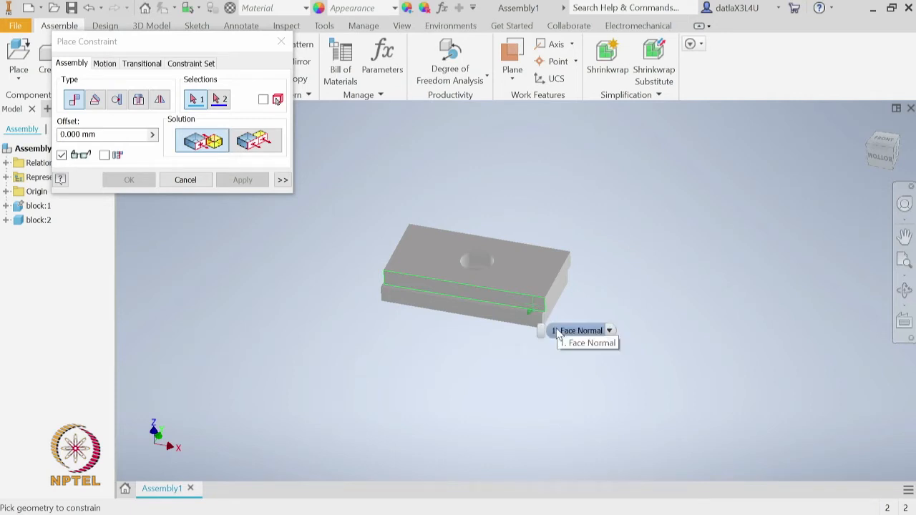
key(bracketright)
scroll(534, 309, up, 3)
scroll(534, 310, down, 4)
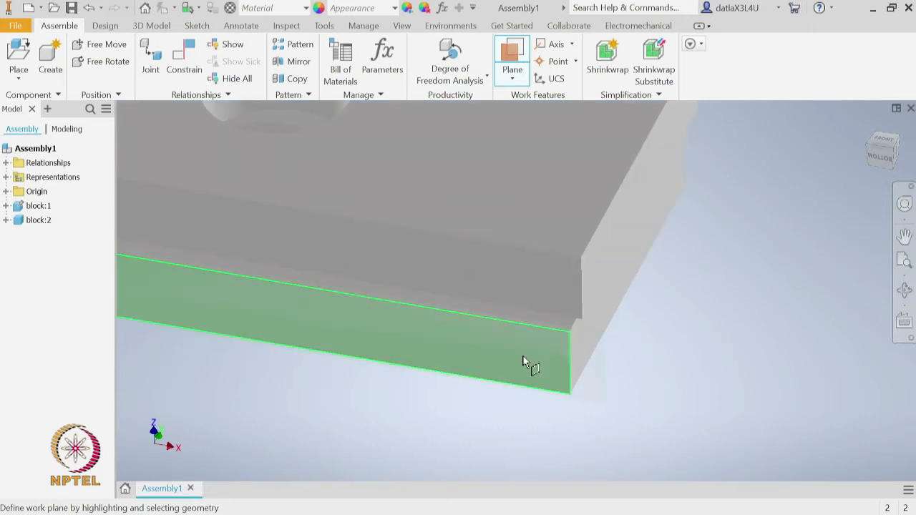
mouse_move(549, 385)
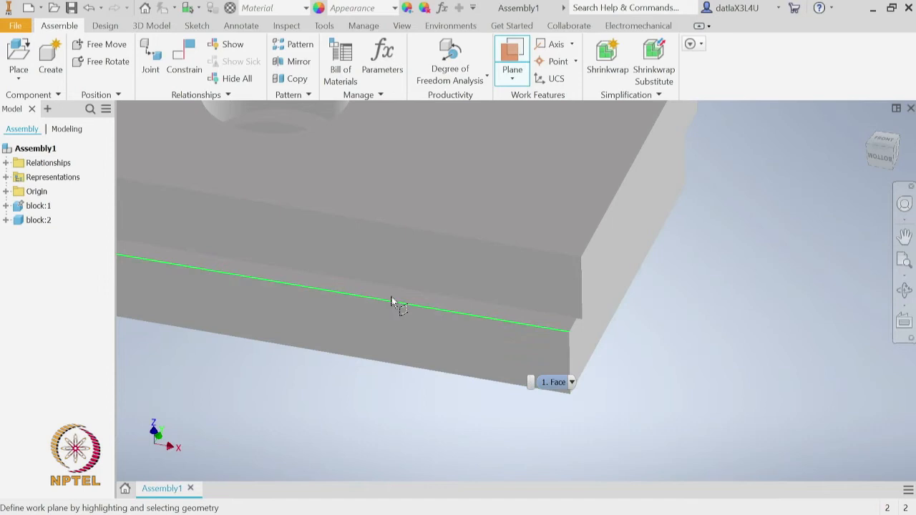
click(188, 72)
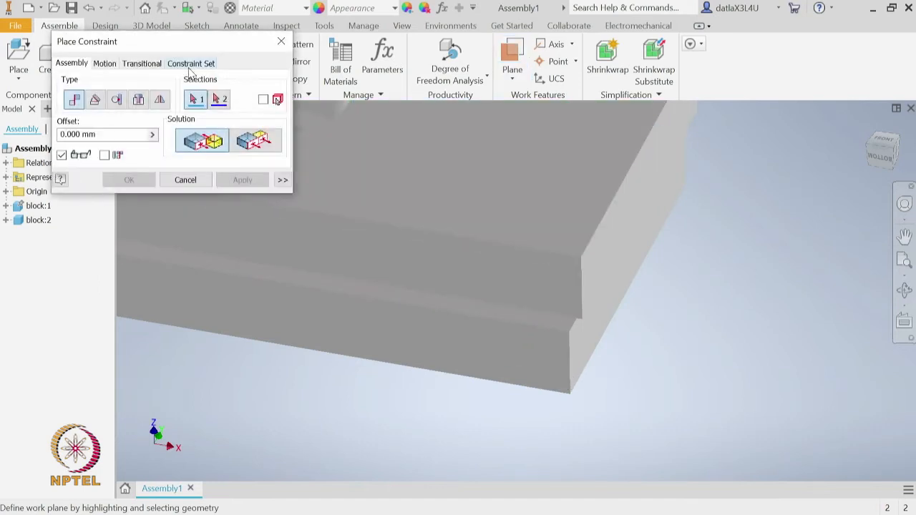
click(267, 143)
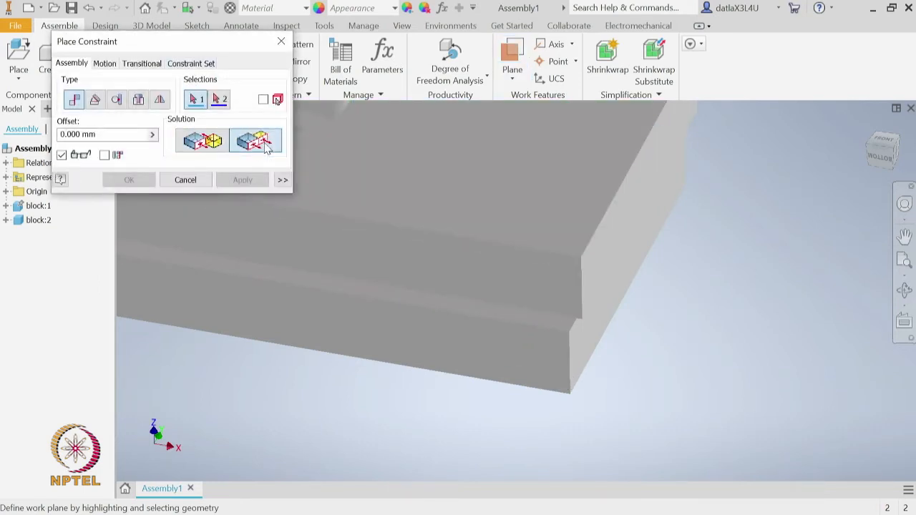
click(419, 268)
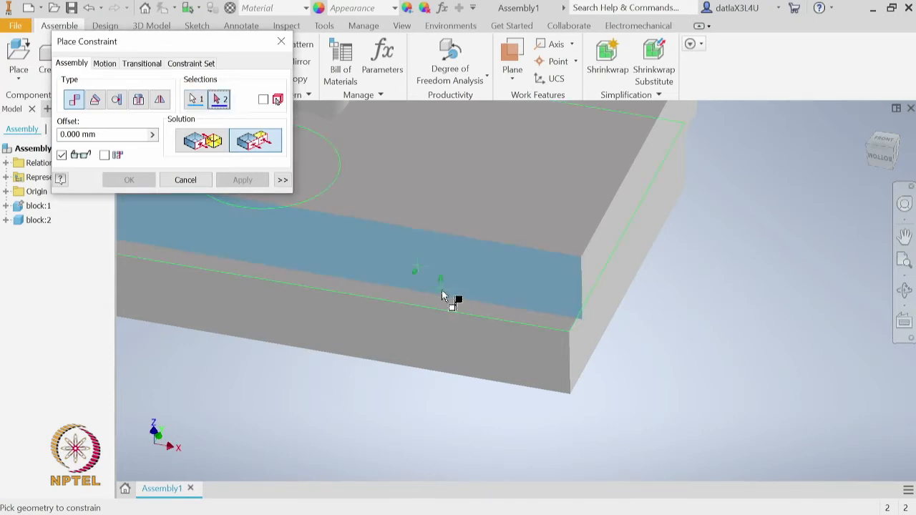
click(426, 336)
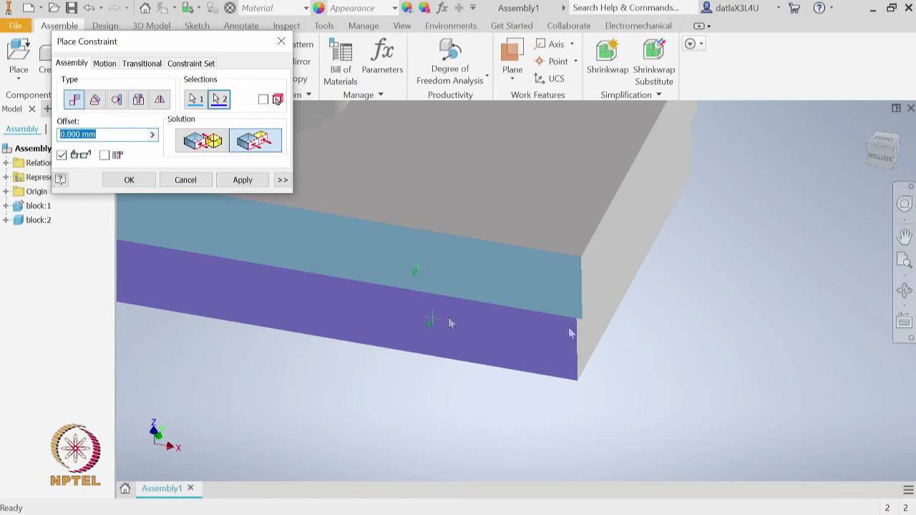
click(242, 180)
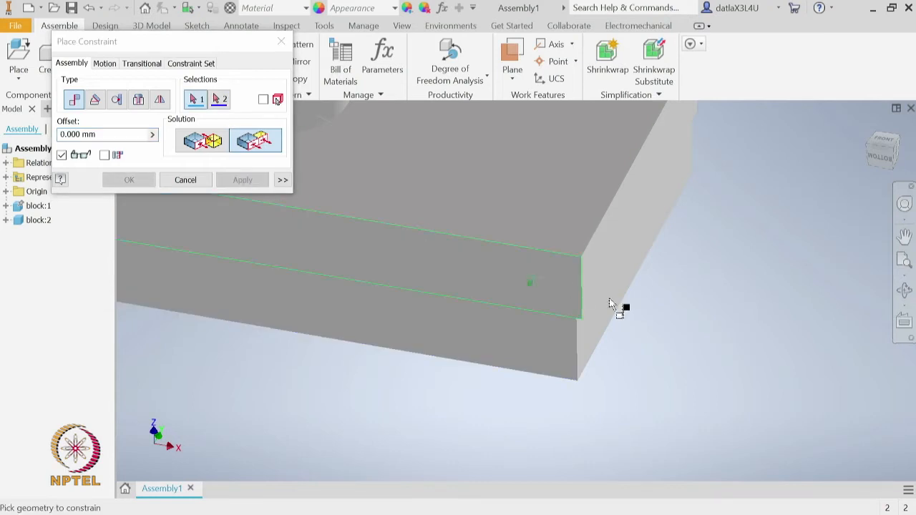
Step: Align the matching short end faces of the stacked blocks with a Flush constraint at 0 mm offset
scroll(580, 314, up, 4)
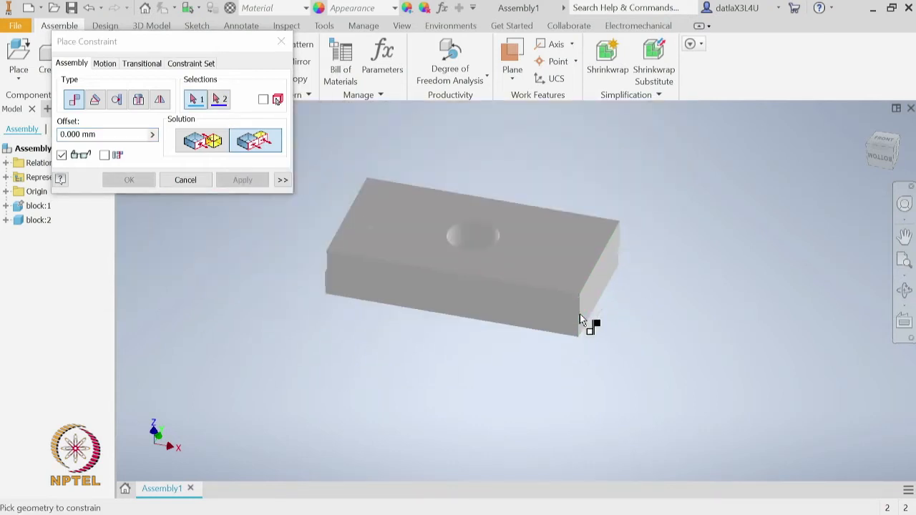
scroll(580, 314, down, 9)
scroll(580, 314, up, 3)
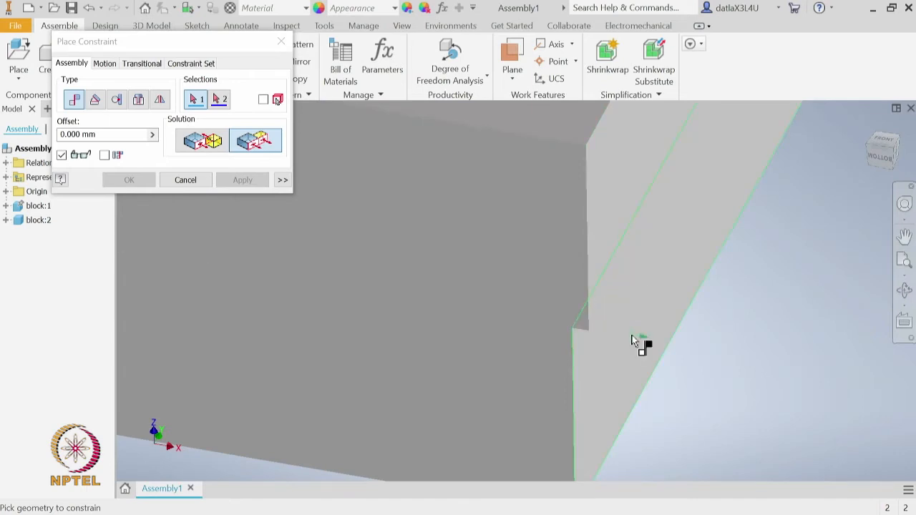
mouse_move(654, 357)
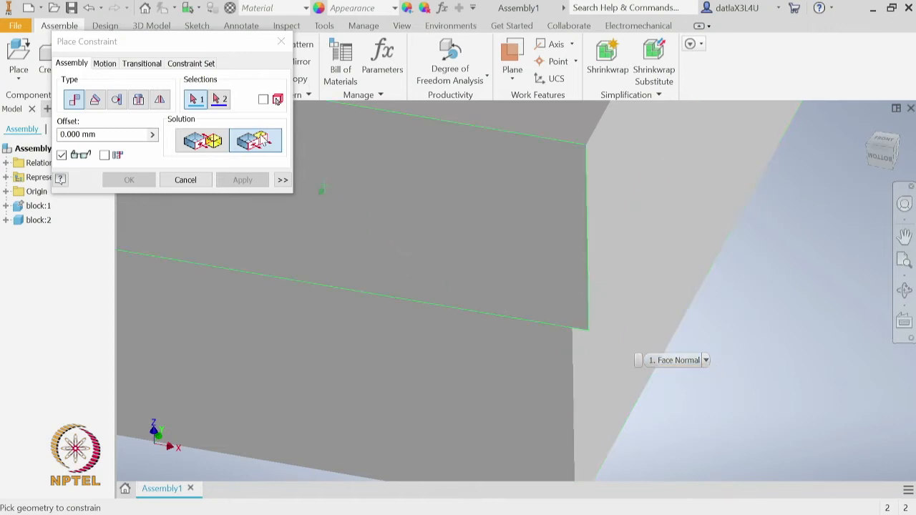
middle_drag(660, 301, 527, 337)
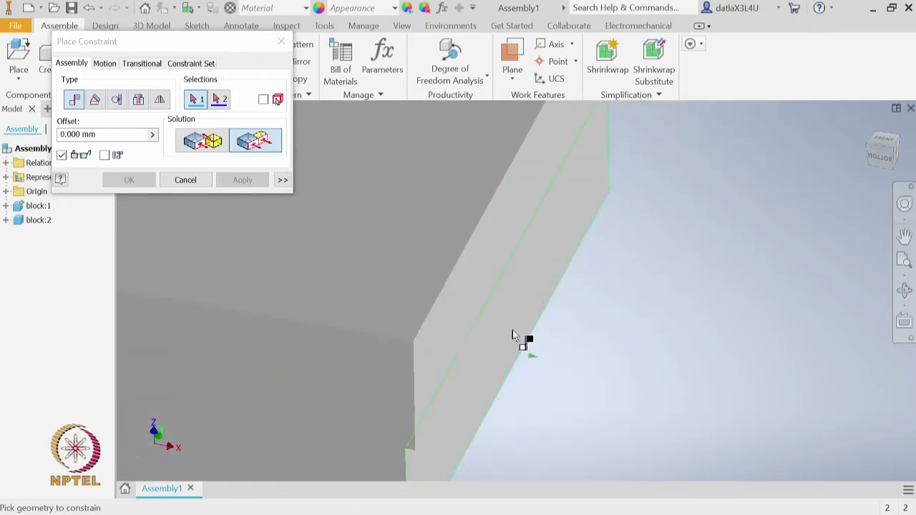
click(484, 252)
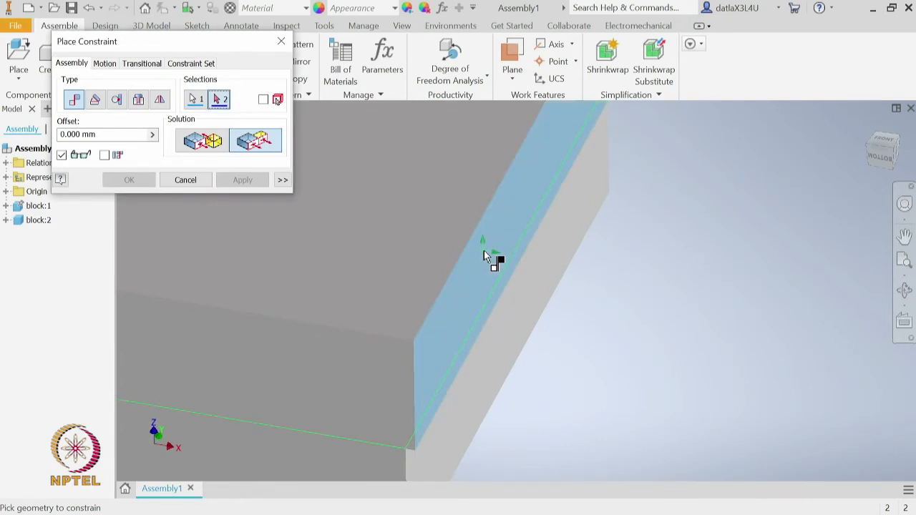
click(501, 328)
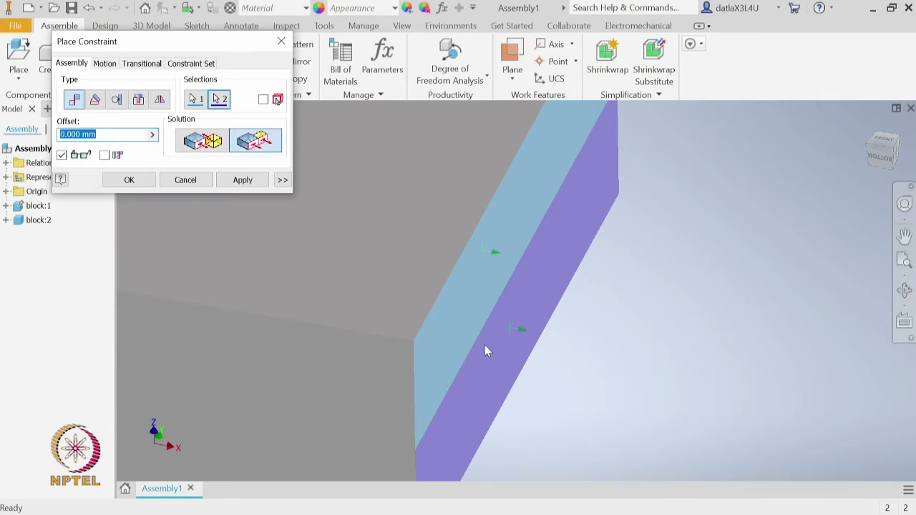
click(242, 180)
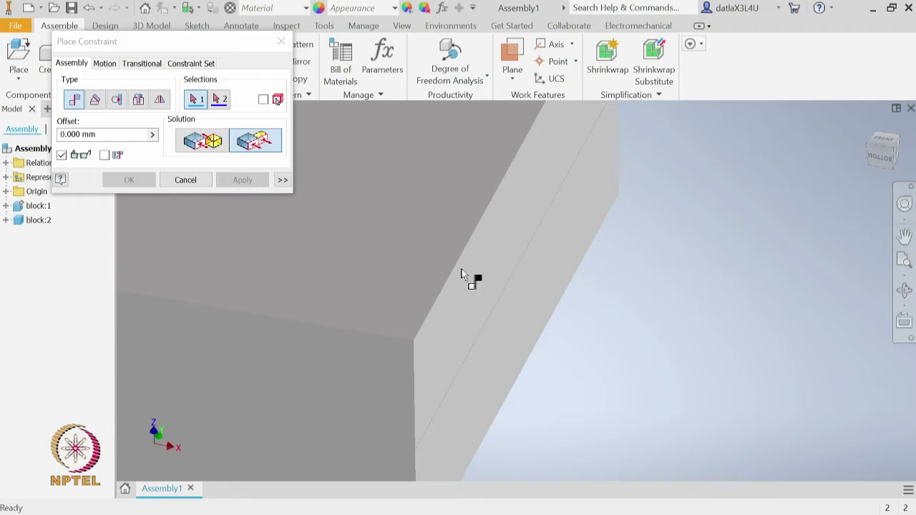
scroll(634, 353, down, 3)
middle_drag(620, 368, 803, 353)
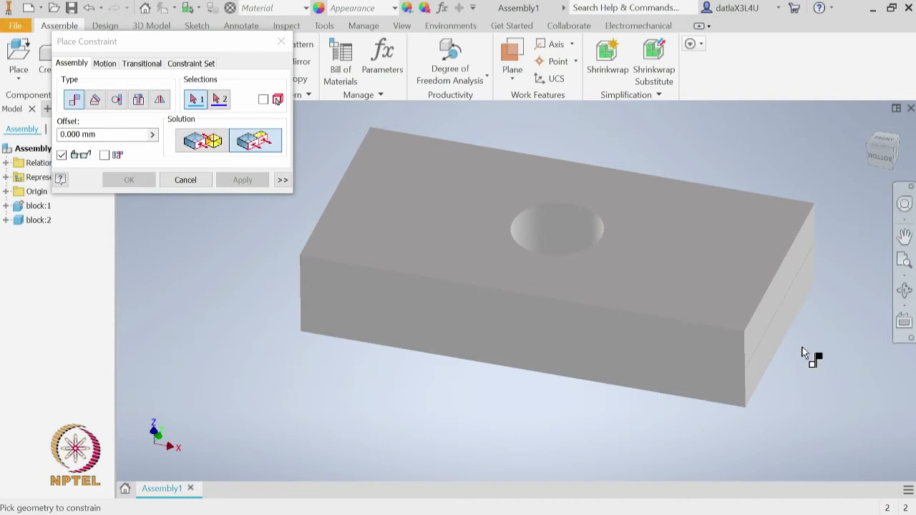
click(185, 180)
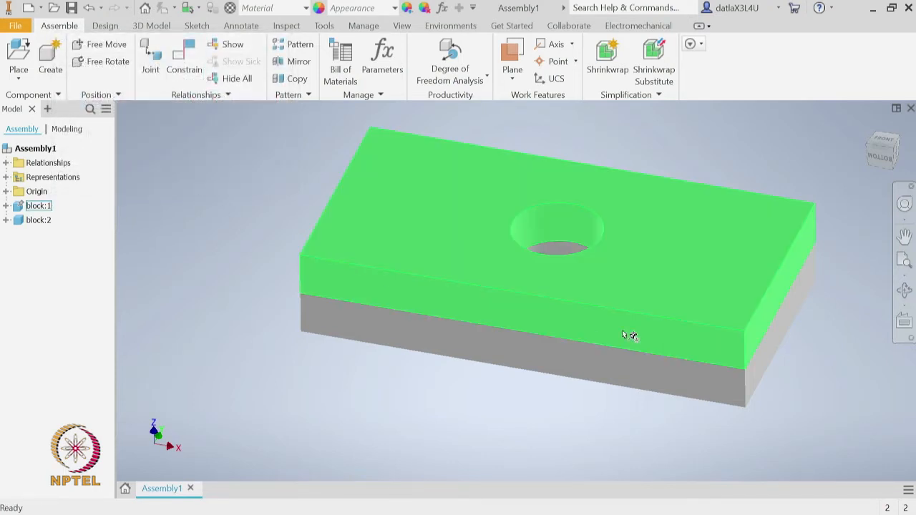
scroll(634, 335, down, 2)
middle_drag(777, 365, 637, 358)
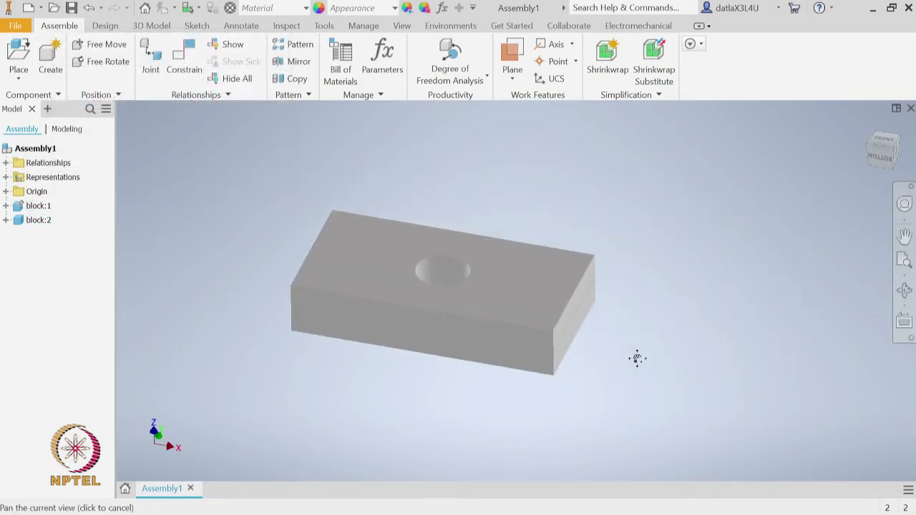
click(186, 72)
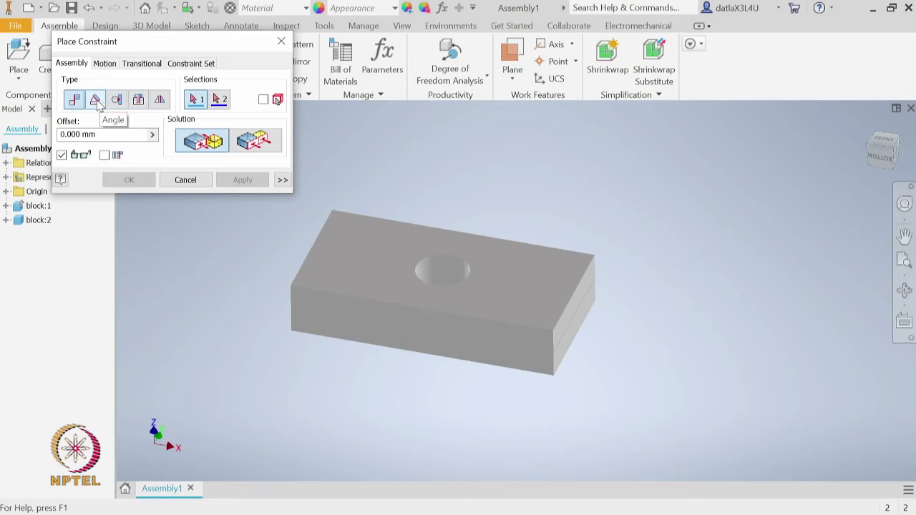
click(96, 100)
drag(176, 45, 142, 314)
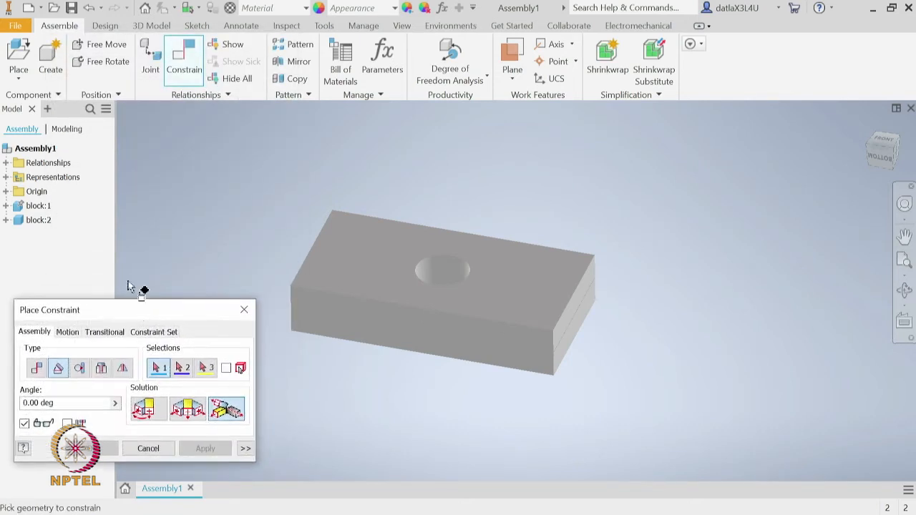
Step: Delete the Mate:1, Flush:1 and Flush:2 constraints between the two blocks
click(5, 163)
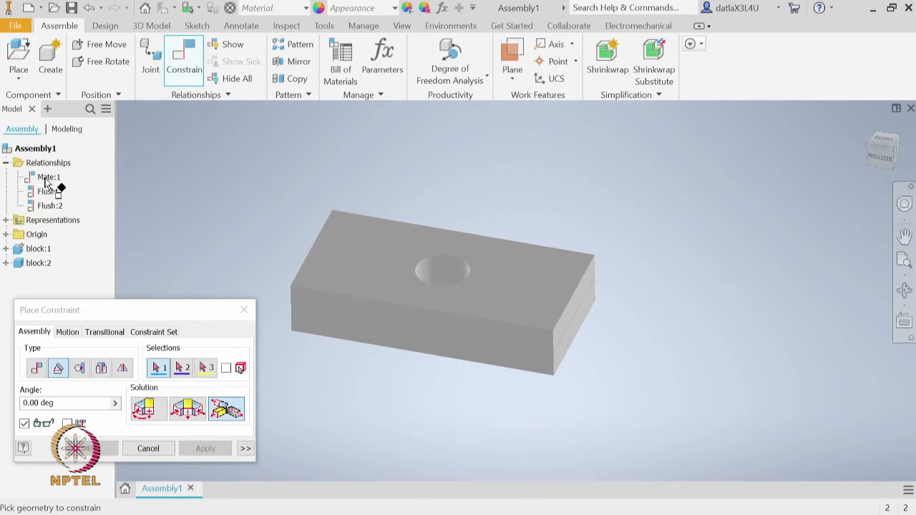
key(Escape)
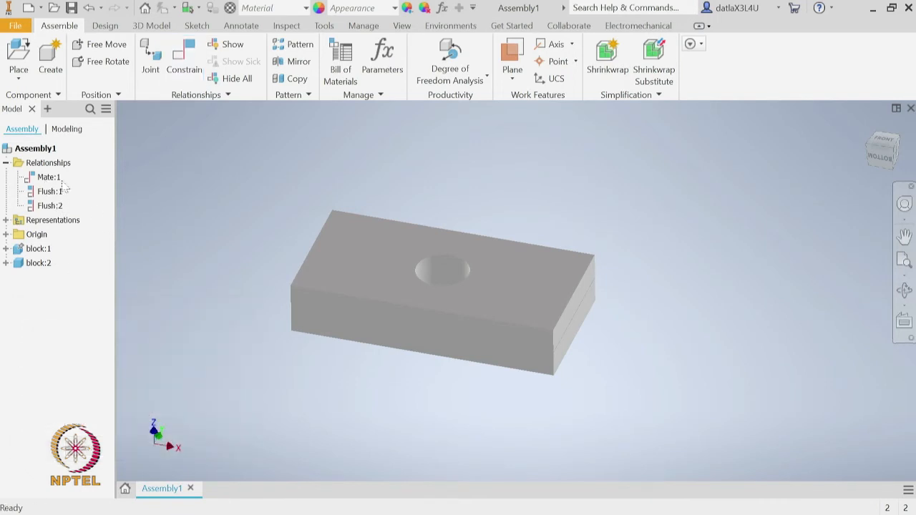
click(51, 178)
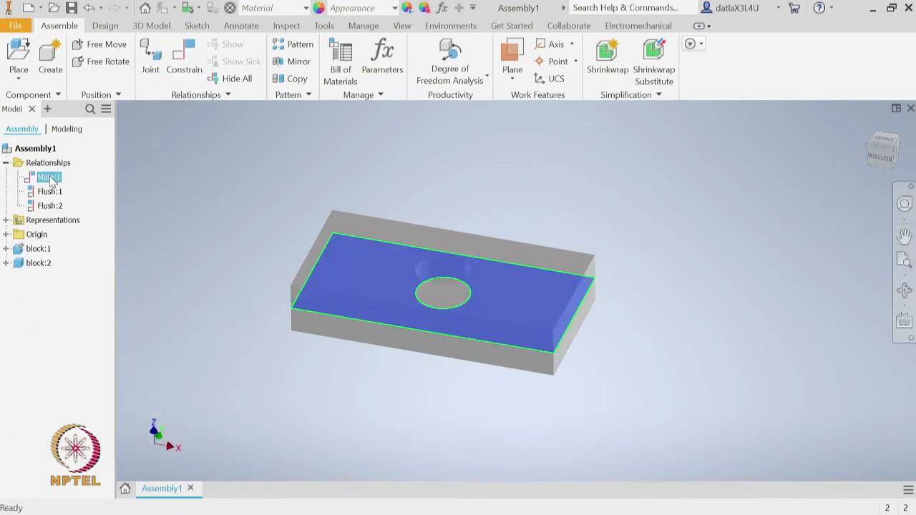
right_click(51, 180)
click(98, 213)
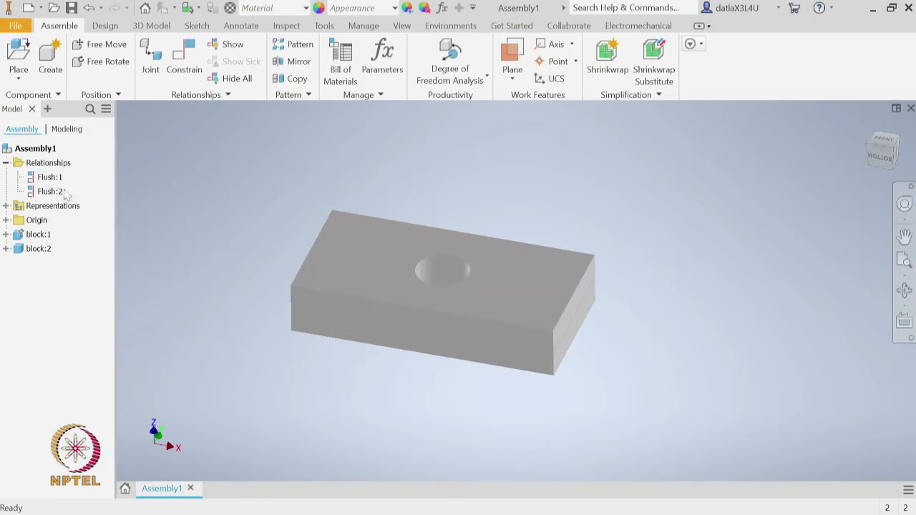
right_click(45, 179)
click(103, 207)
right_click(48, 178)
click(77, 201)
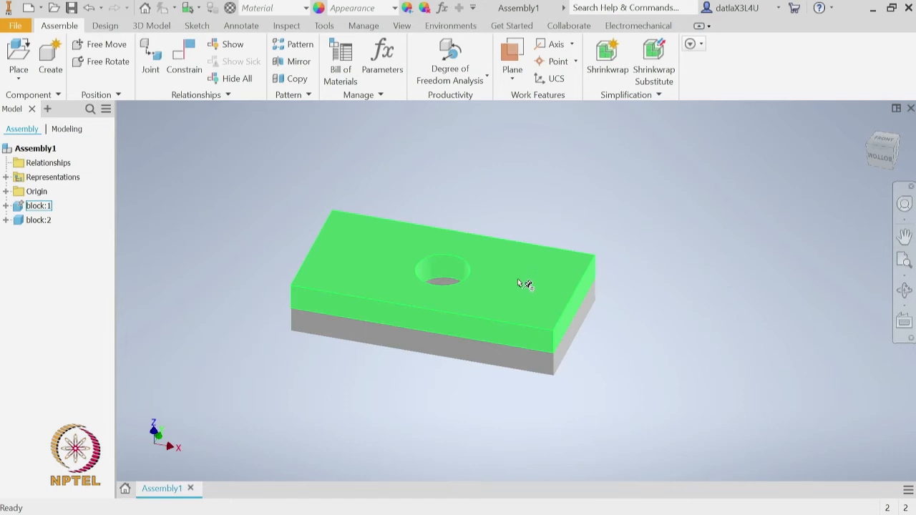
Step: Move block:2 clear of block:1 and apply a Flush constraint with 0 mm offset between the large upper faces of both blocks
click(492, 313)
drag(513, 373, 815, 267)
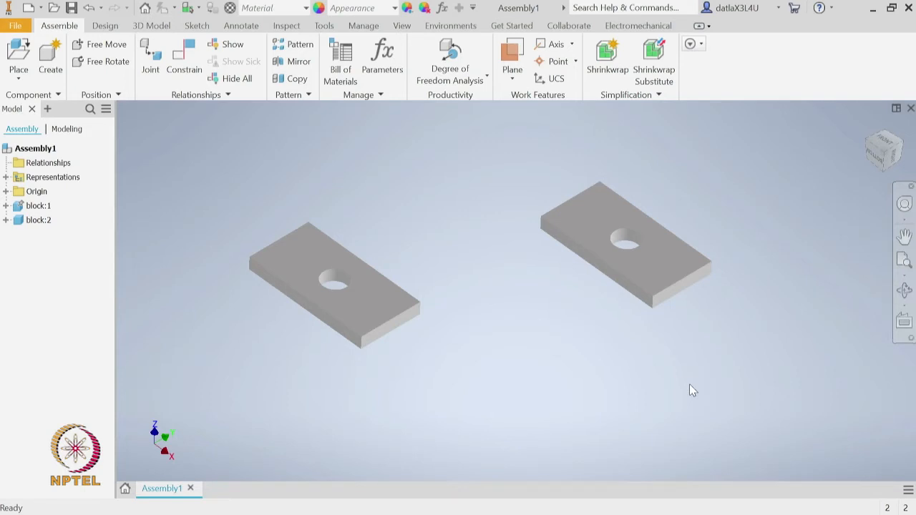
click(173, 66)
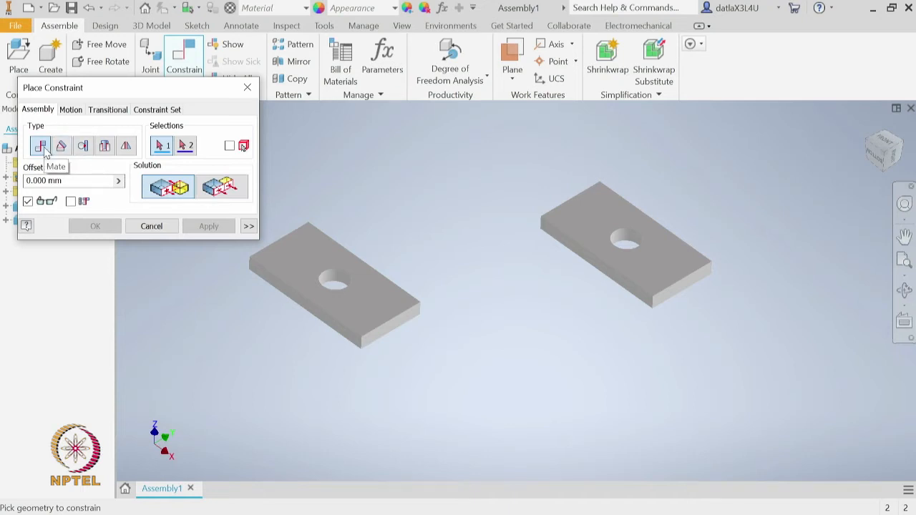
click(370, 313)
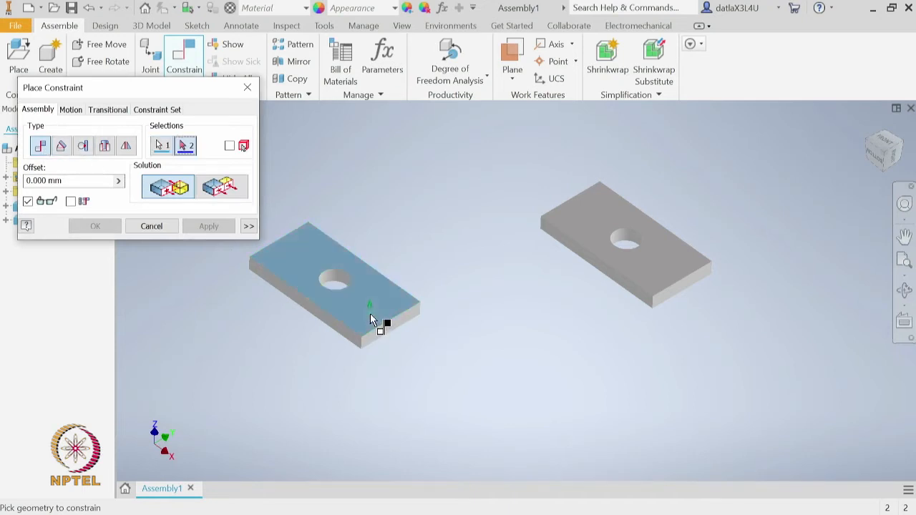
click(661, 270)
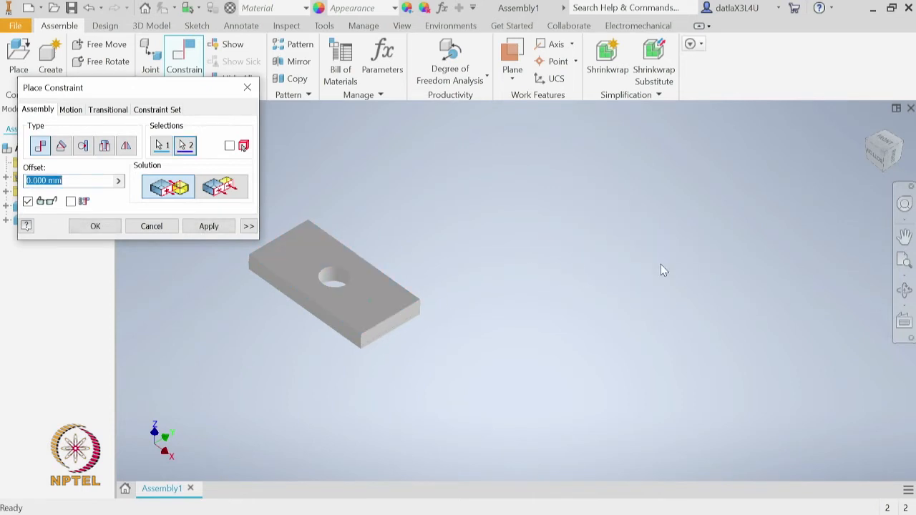
click(233, 189)
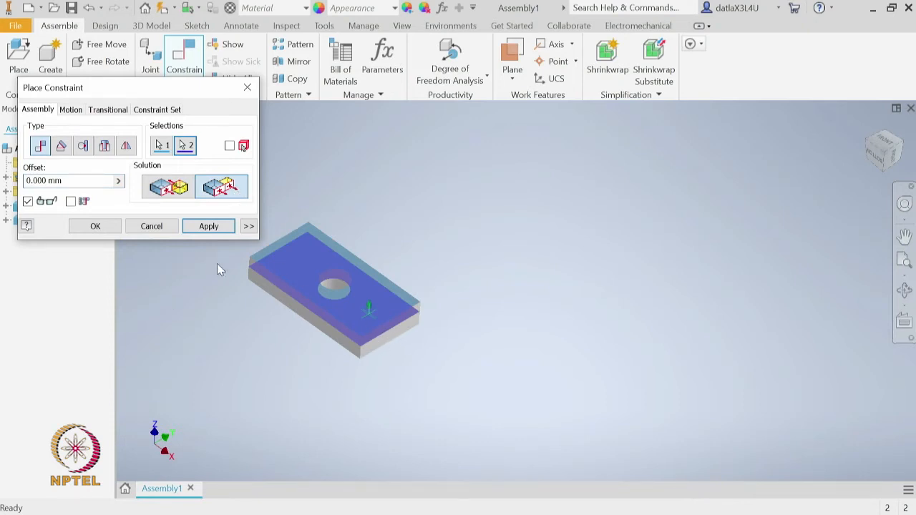
click(209, 228)
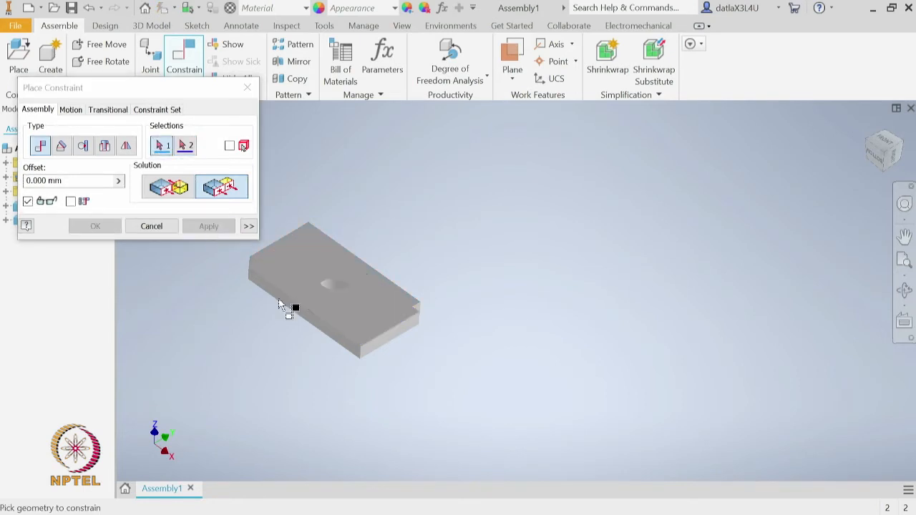
Step: Move block:2 away from block:1 and examine the alignment of both blocks from the Right view
drag(386, 335, 658, 287)
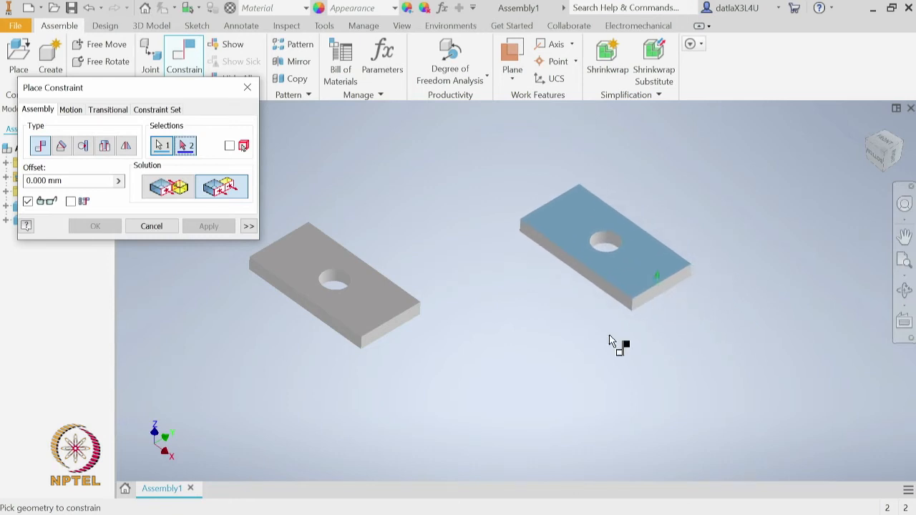
shift+middle_drag(620, 386, 591, 370)
mouse_move(647, 282)
mouse_down()
mouse_move(466, 283)
mouse_move(403, 303)
mouse_move(497, 317)
mouse_move(659, 293)
mouse_up()
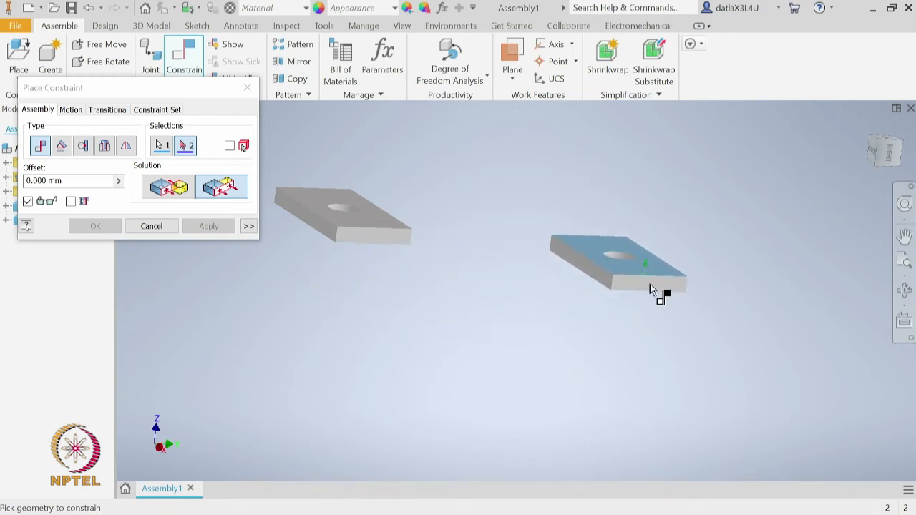
click(890, 162)
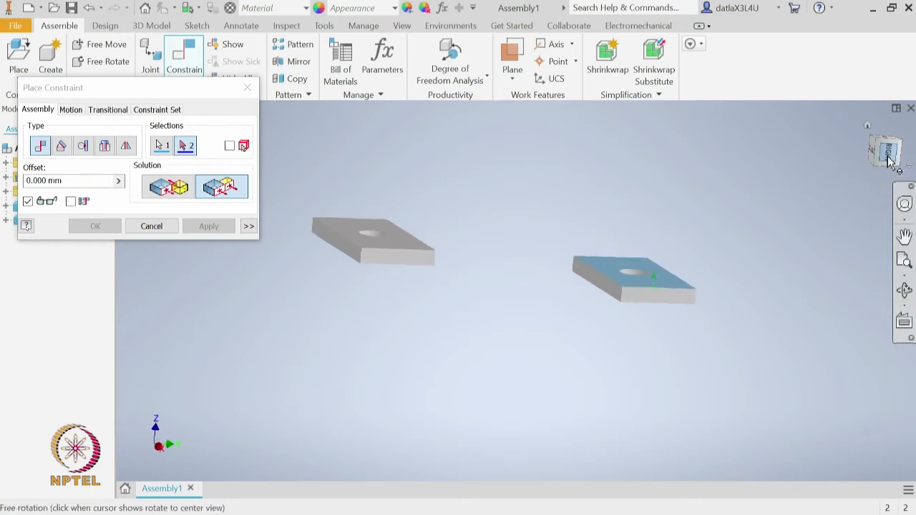
drag(622, 300, 581, 297)
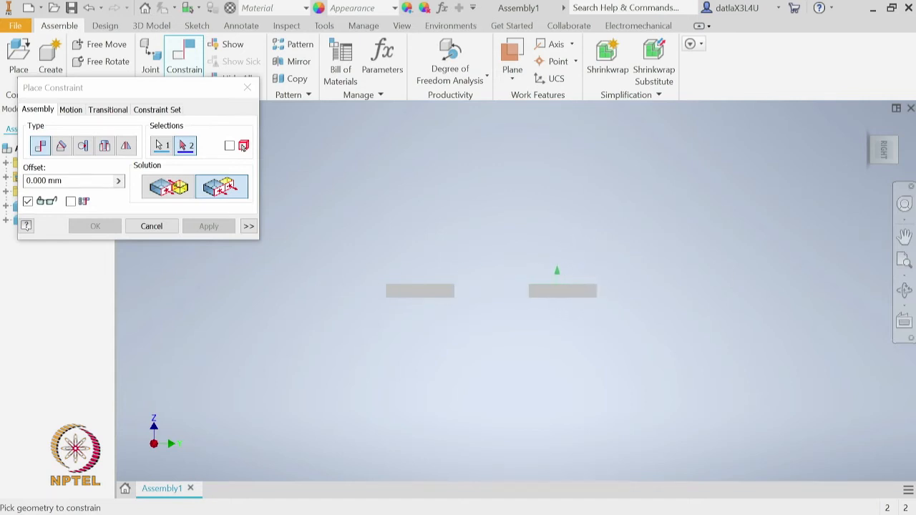
click(880, 152)
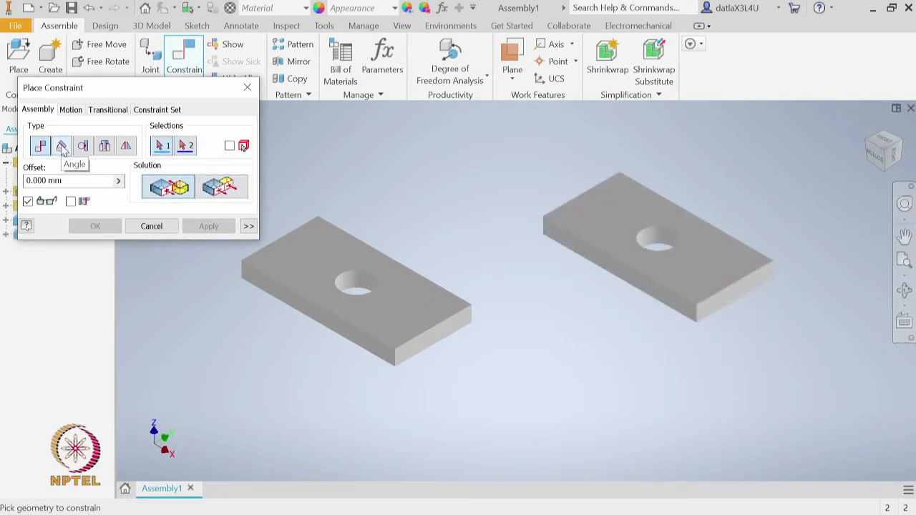
Step: Apply a Directed Angle constraint of 30 deg between the matching long side faces of the two blocks
click(62, 147)
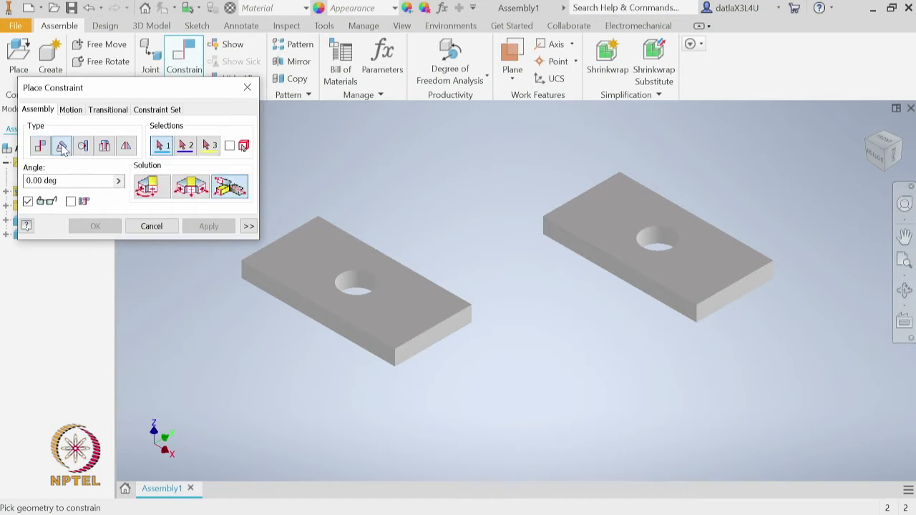
click(151, 193)
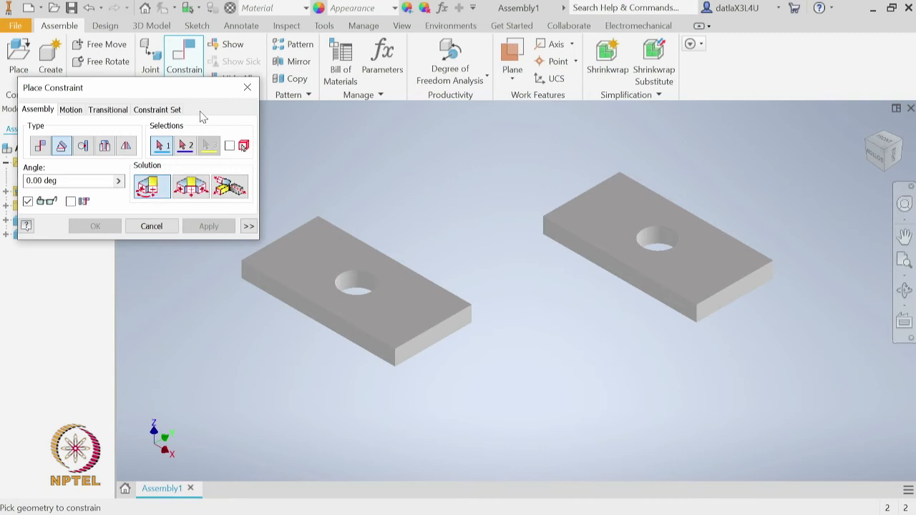
click(327, 327)
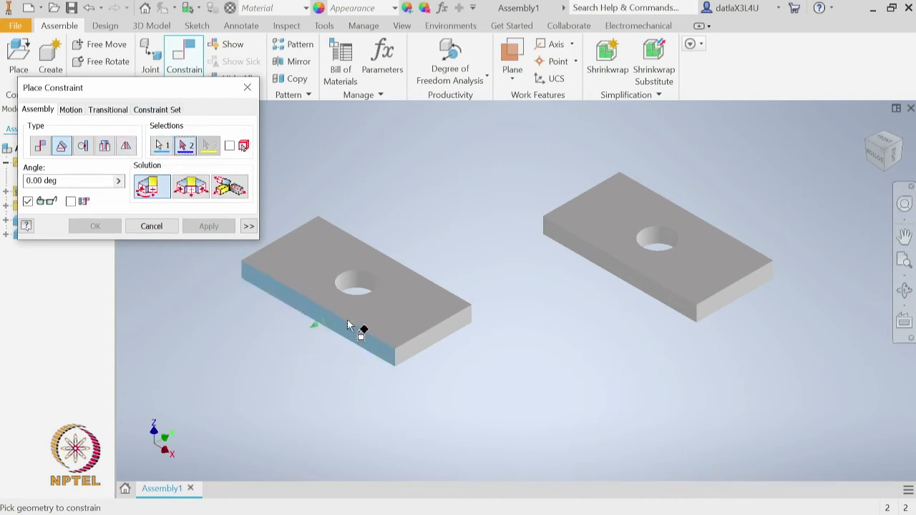
click(622, 281)
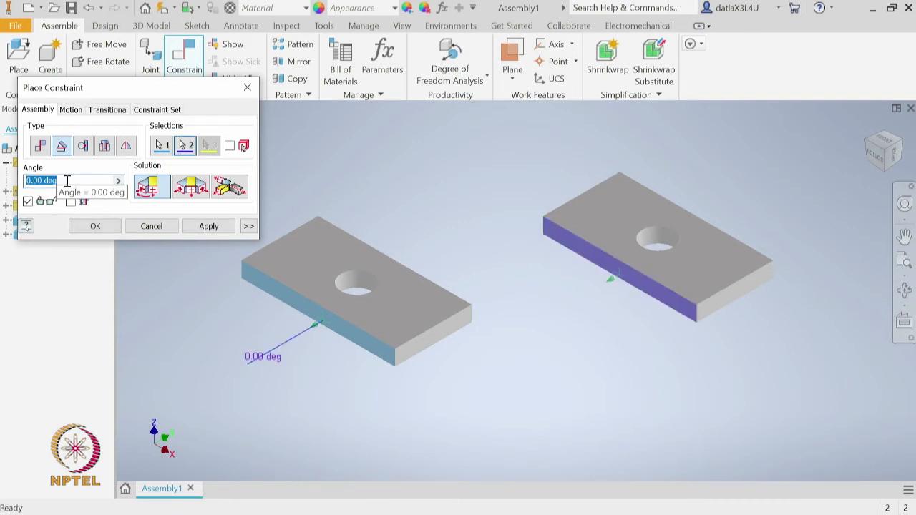
text(30)
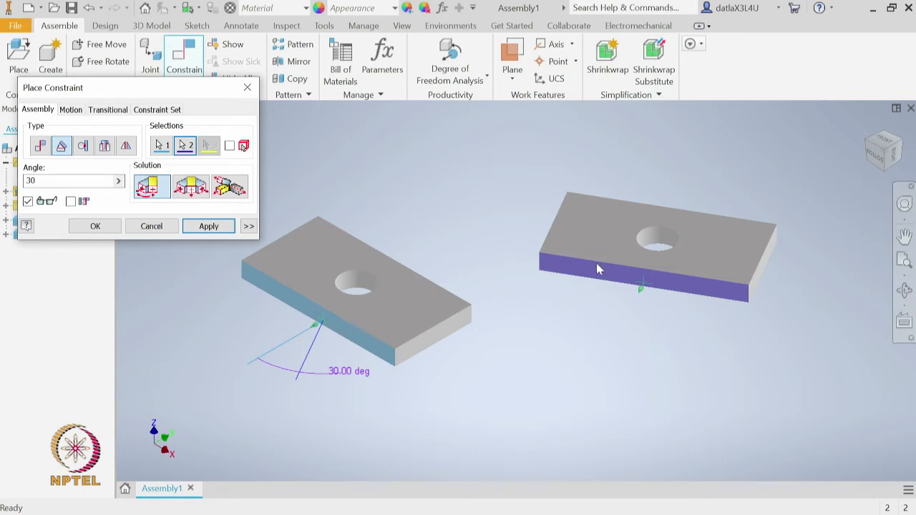
click(208, 227)
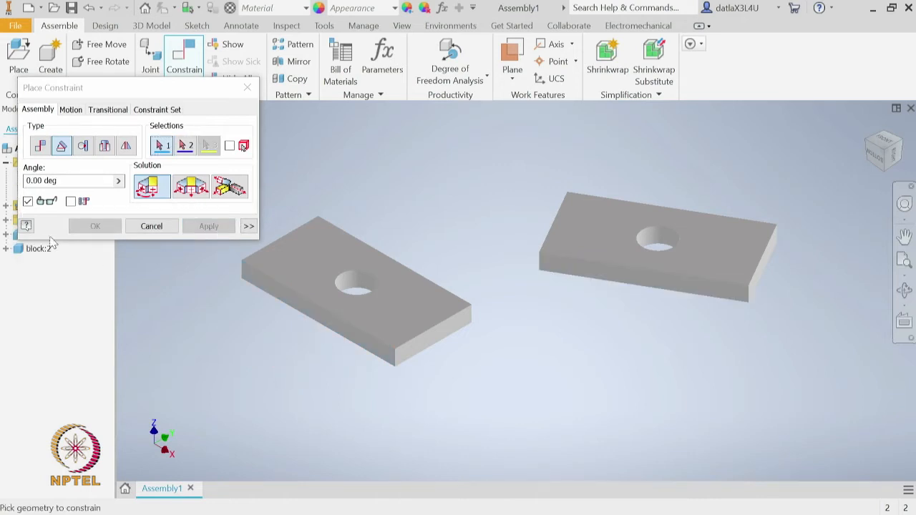
drag(177, 93, 177, 286)
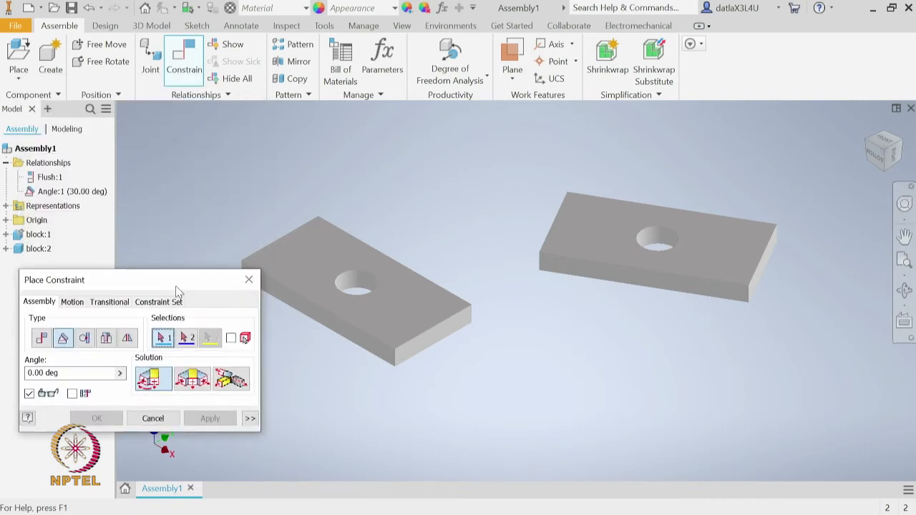
click(152, 418)
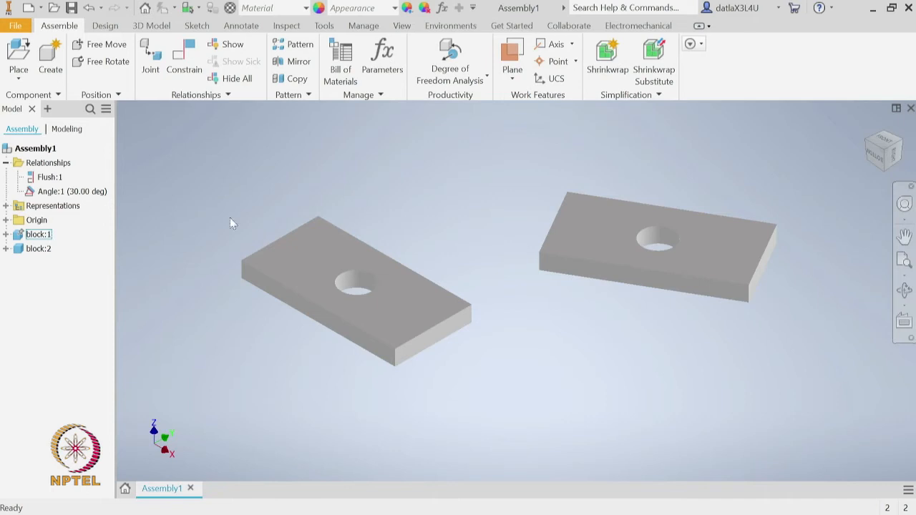
Step: Set the angle constraint between the two blocks to 90 deg
click(63, 191)
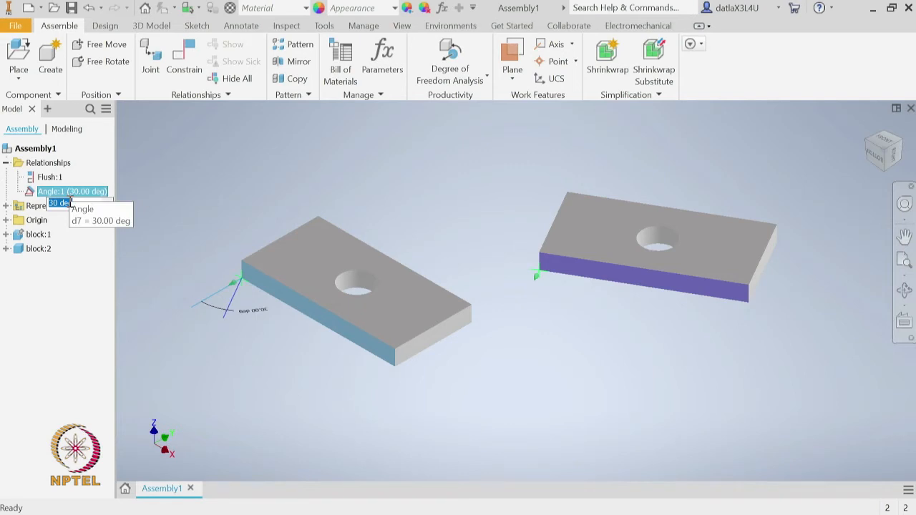
text(90)
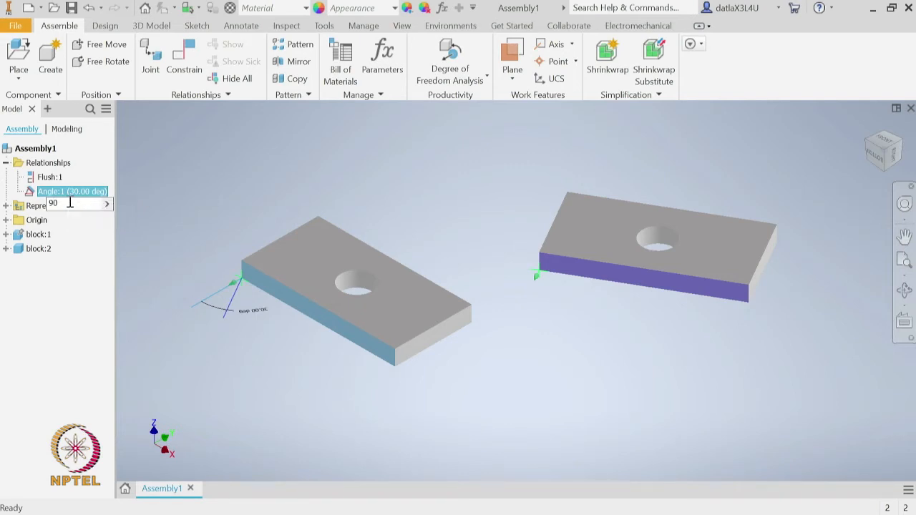
key(Return)
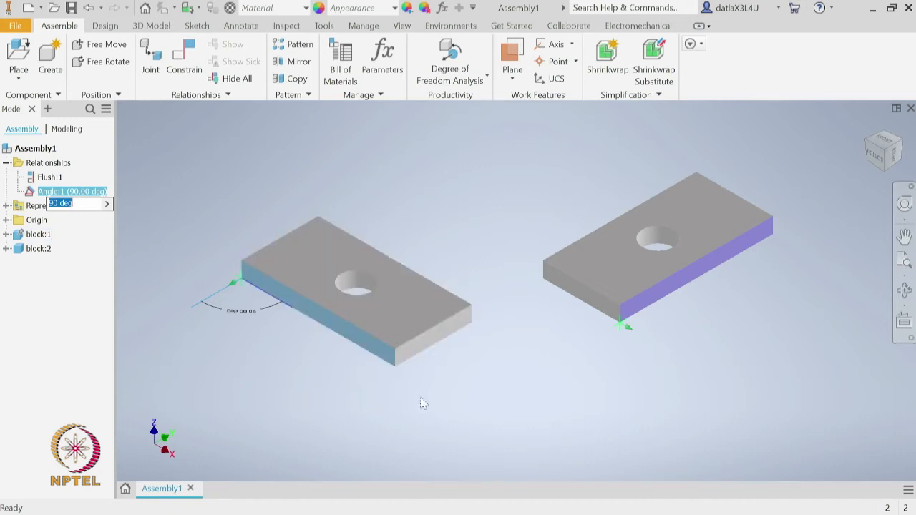
click(380, 408)
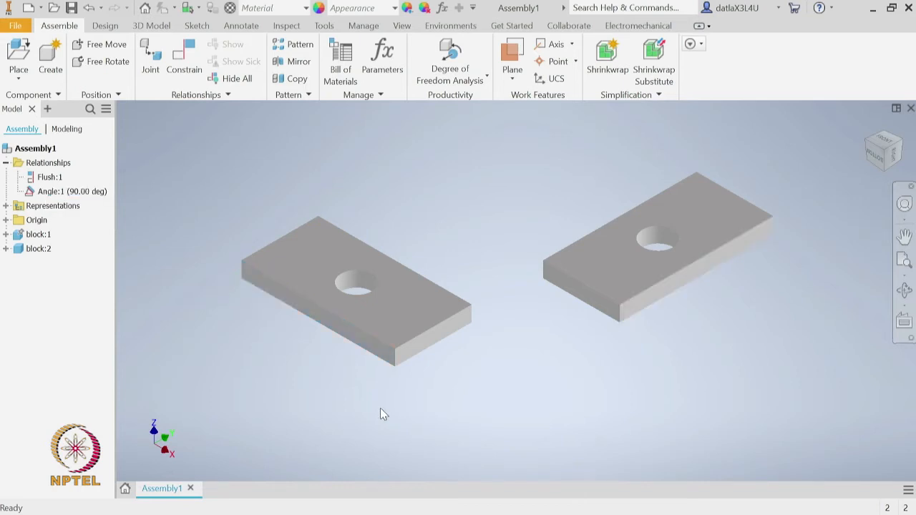
Step: Apply a Flush constraint with 0 mm offset between block:2's short end face and block:1's long side face
click(184, 63)
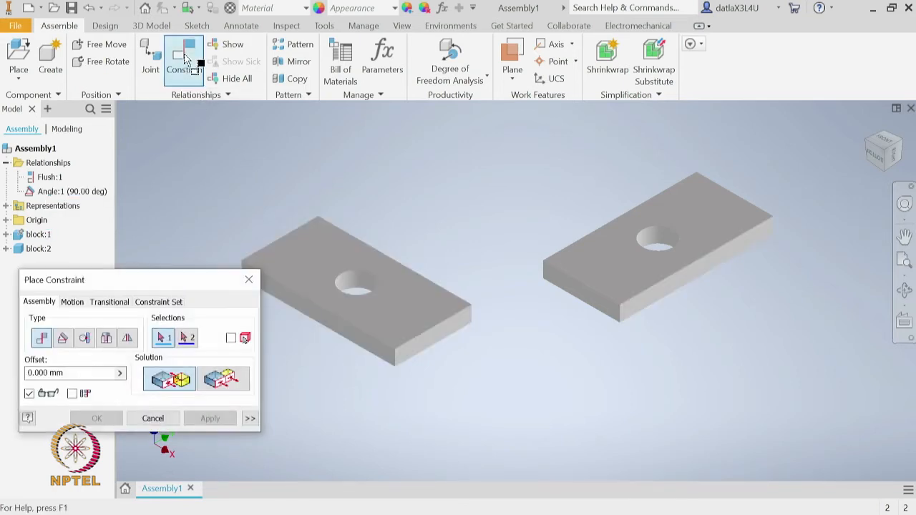
click(231, 386)
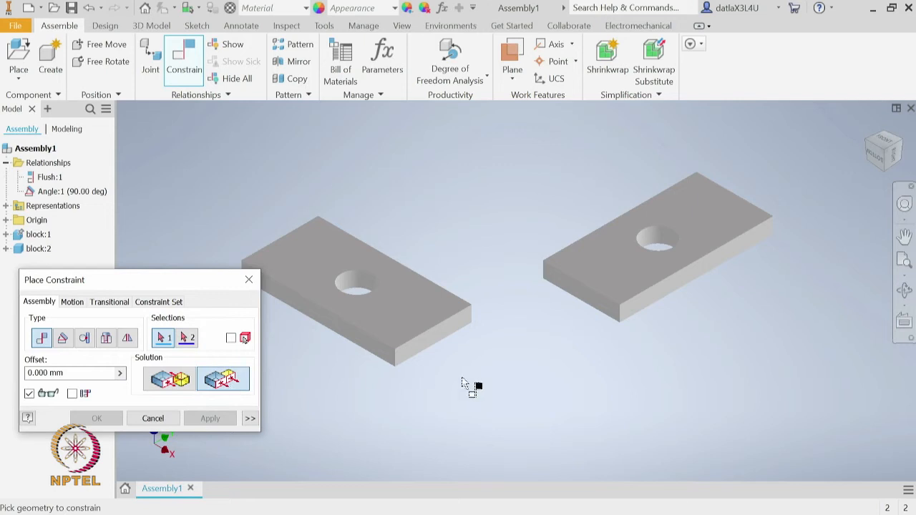
click(602, 304)
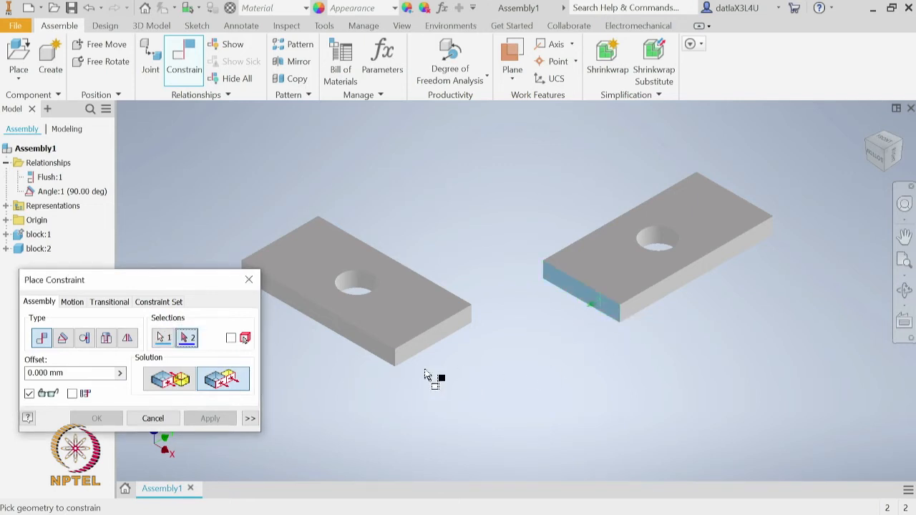
click(374, 351)
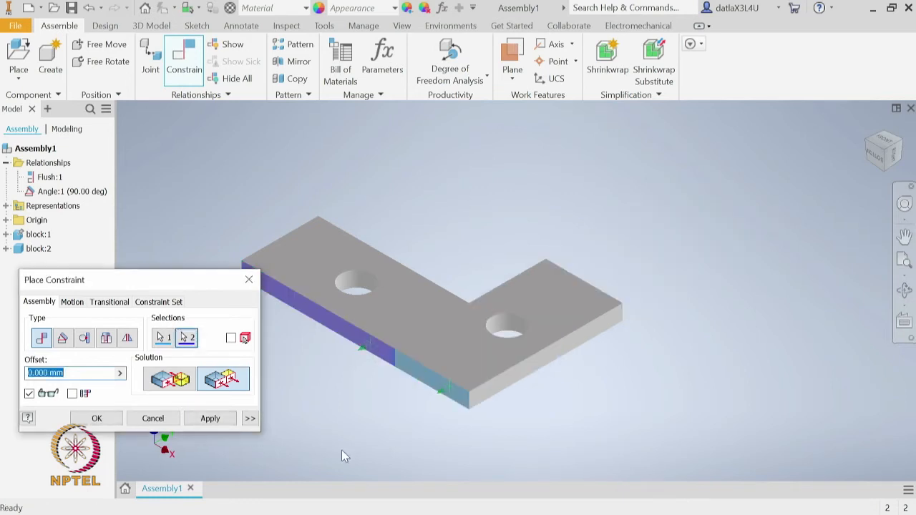
click(196, 421)
drag(171, 286, 161, 221)
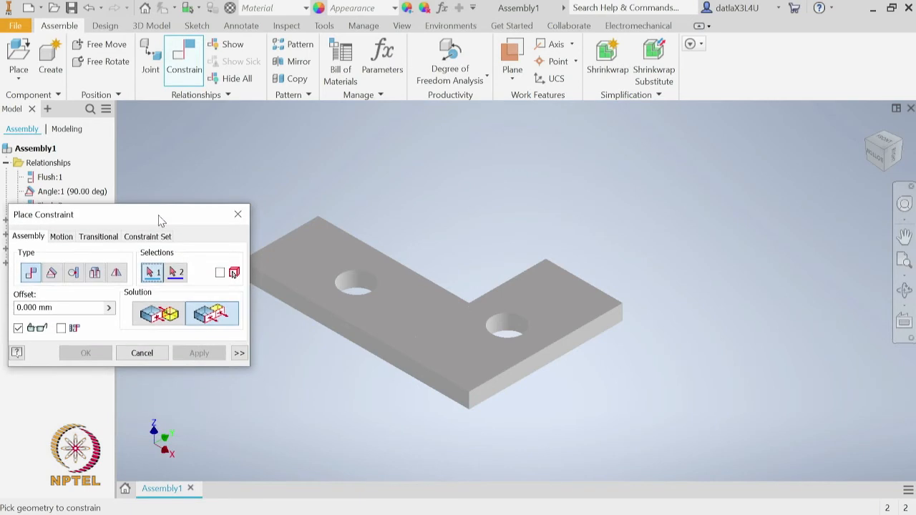
scroll(466, 345, down, 3)
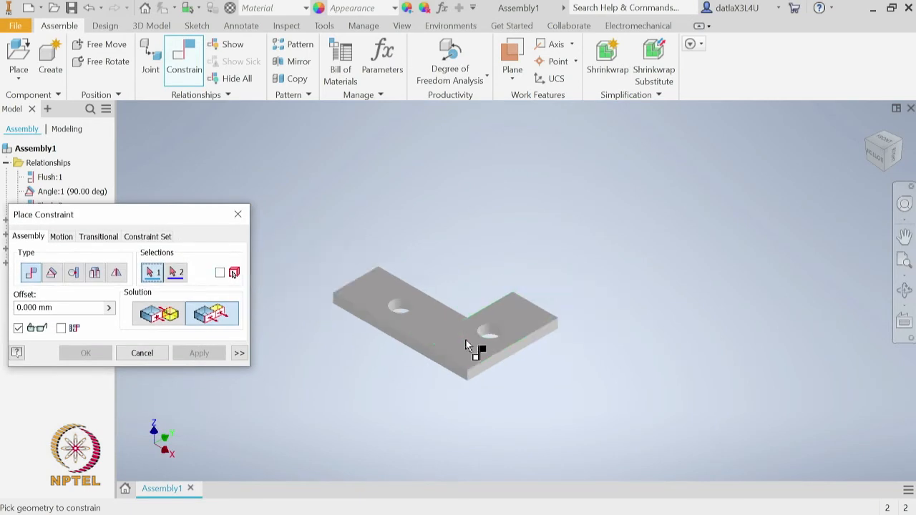
scroll(467, 347, up, 6)
scroll(468, 348, down, 2)
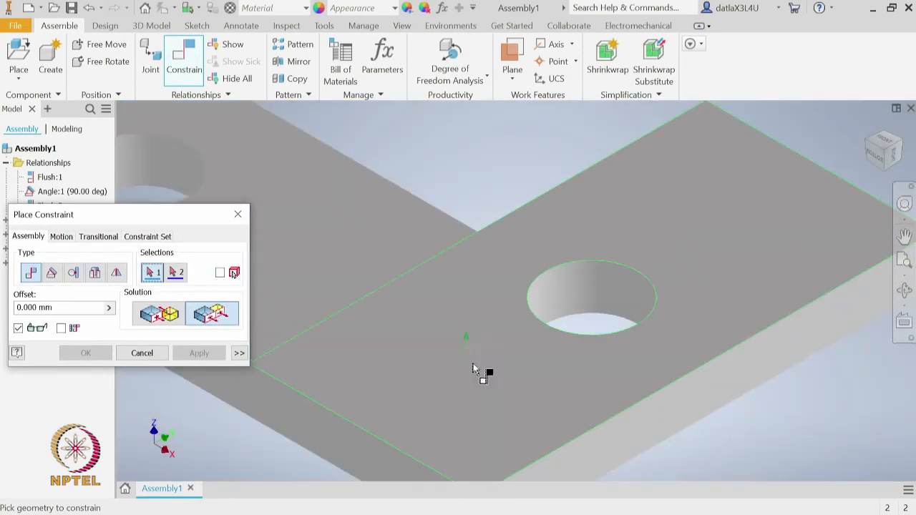
click(142, 353)
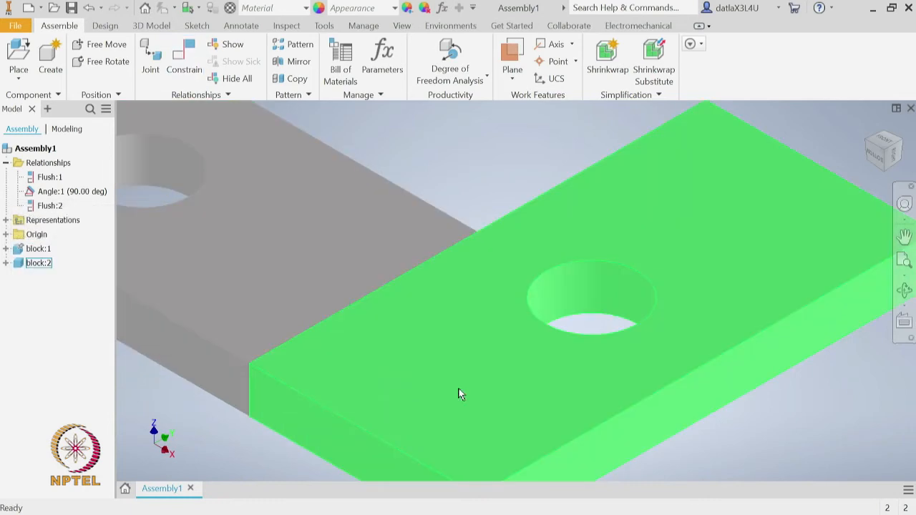
Step: Move block:2 away from block:1 and apply a 0 mm Mate constraint between block:1's short end face and block:2's facing long side face
drag(460, 394, 479, 451)
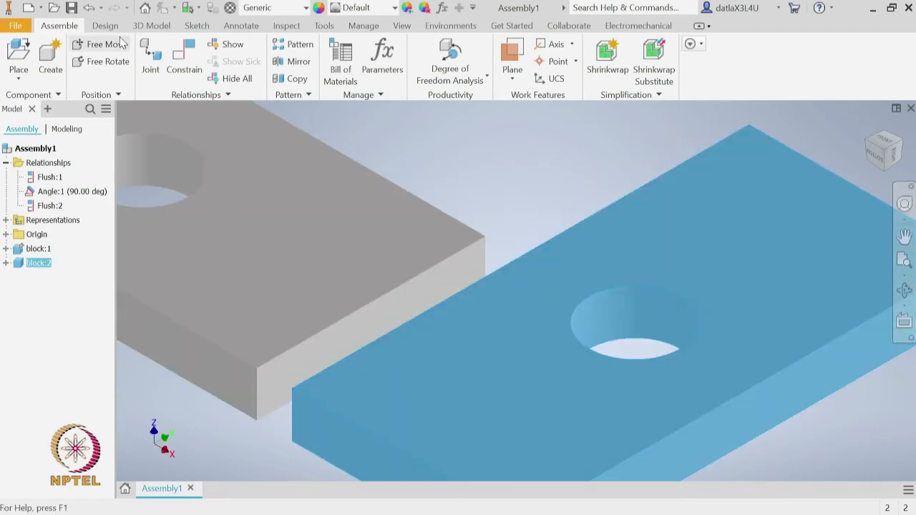
click(182, 65)
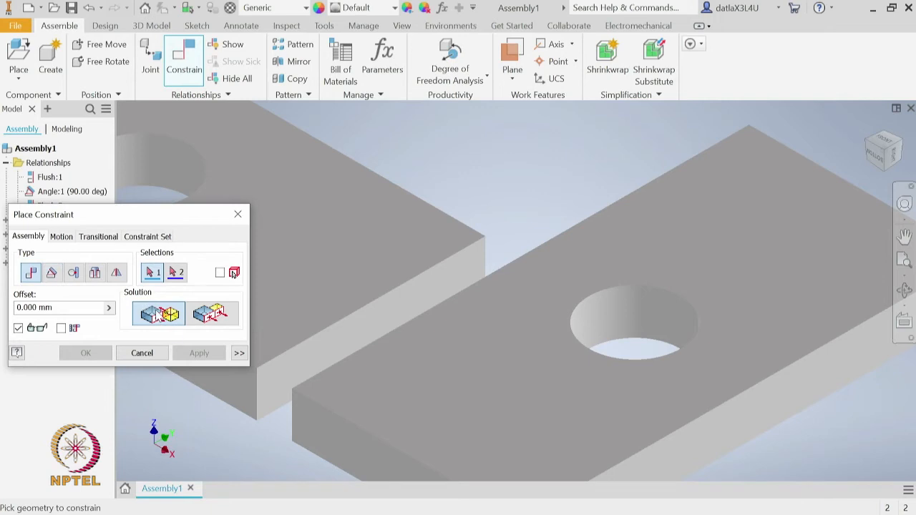
click(358, 328)
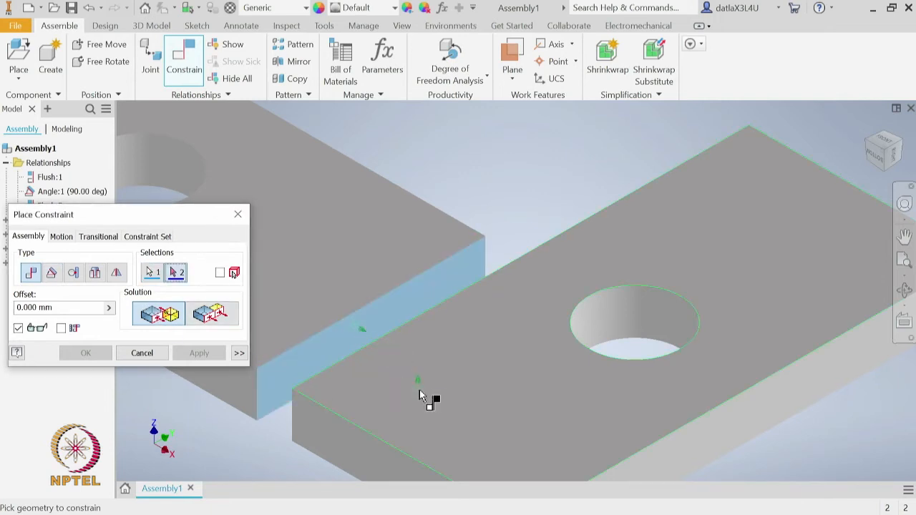
shift+middle_drag(430, 392, 541, 407)
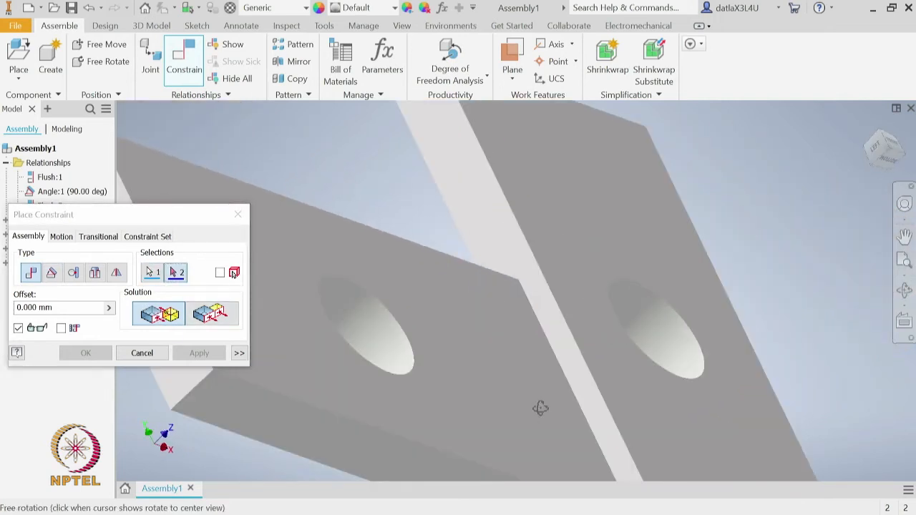
click(494, 199)
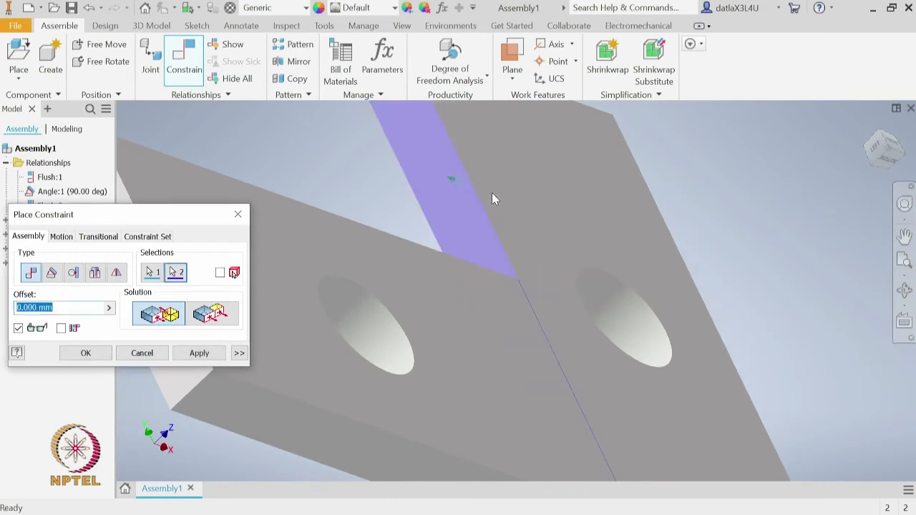
middle_drag(729, 433, 663, 400)
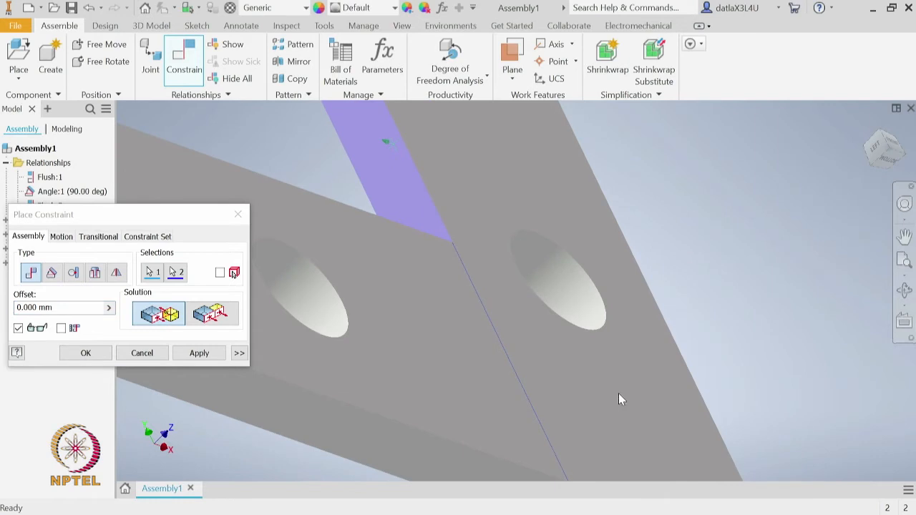
scroll(620, 395, up, 4)
shift+middle_drag(728, 352, 527, 345)
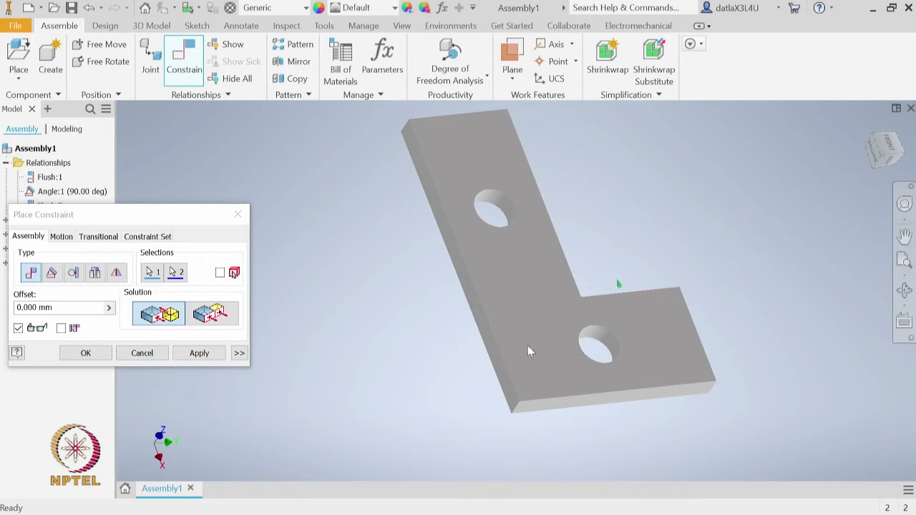
click(200, 353)
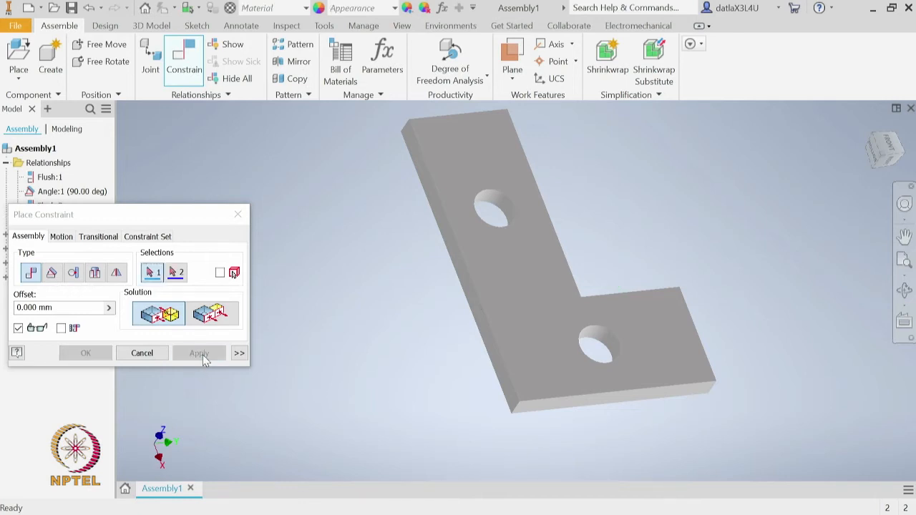
click(147, 355)
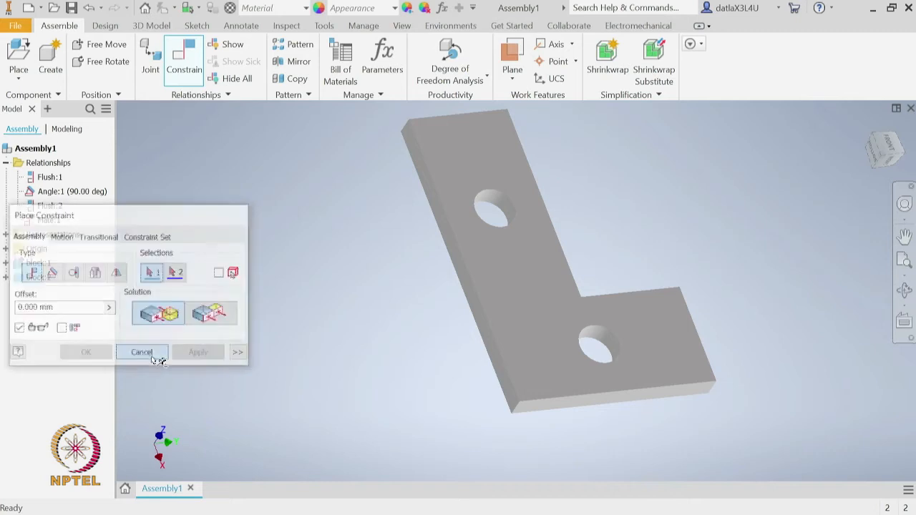
scroll(718, 415, down, 3)
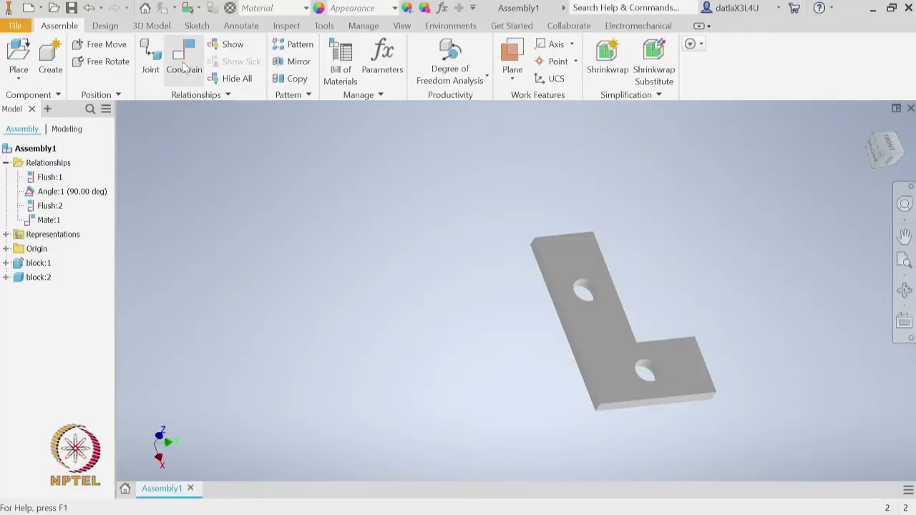
click(185, 63)
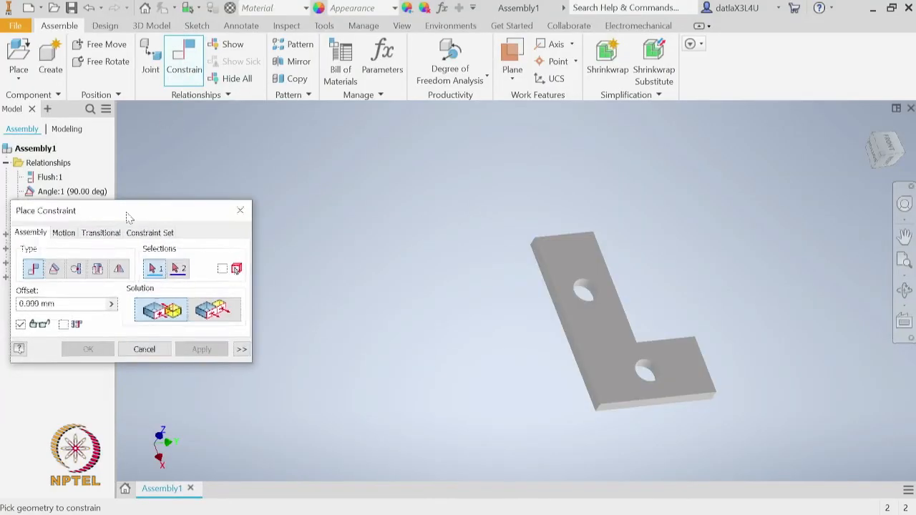
drag(128, 216, 138, 190)
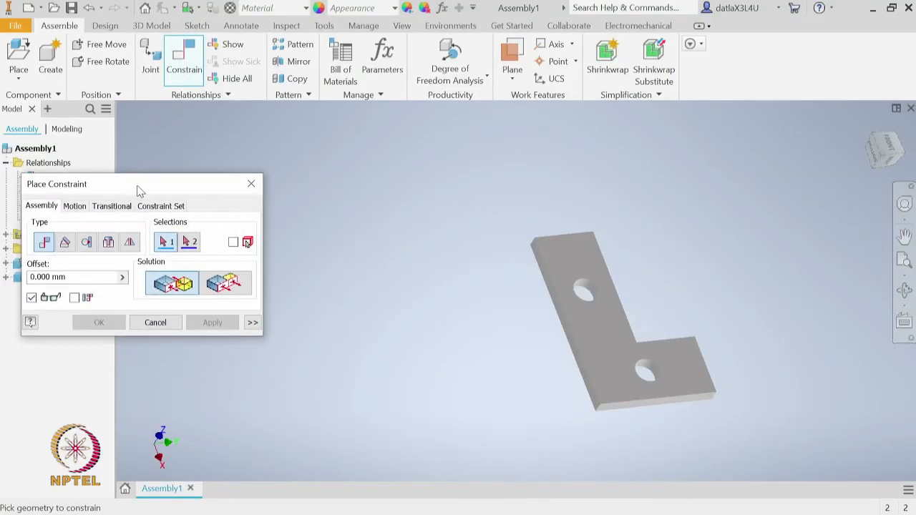
click(107, 243)
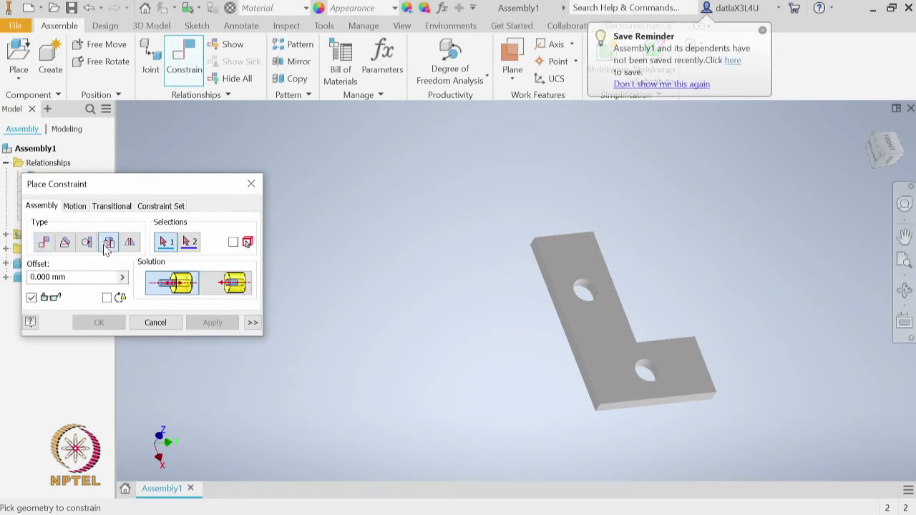
click(152, 325)
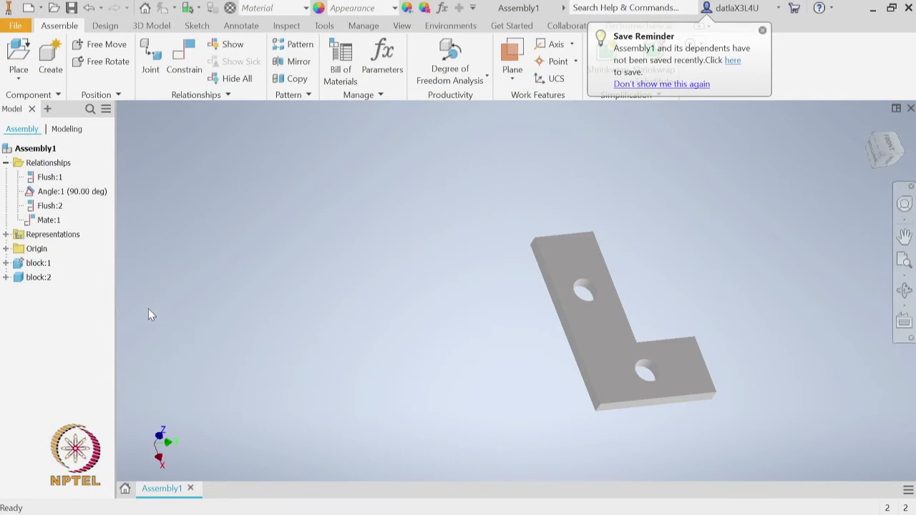
Step: Place one instance of the bolt part in the empty space beside the two blocks
click(21, 54)
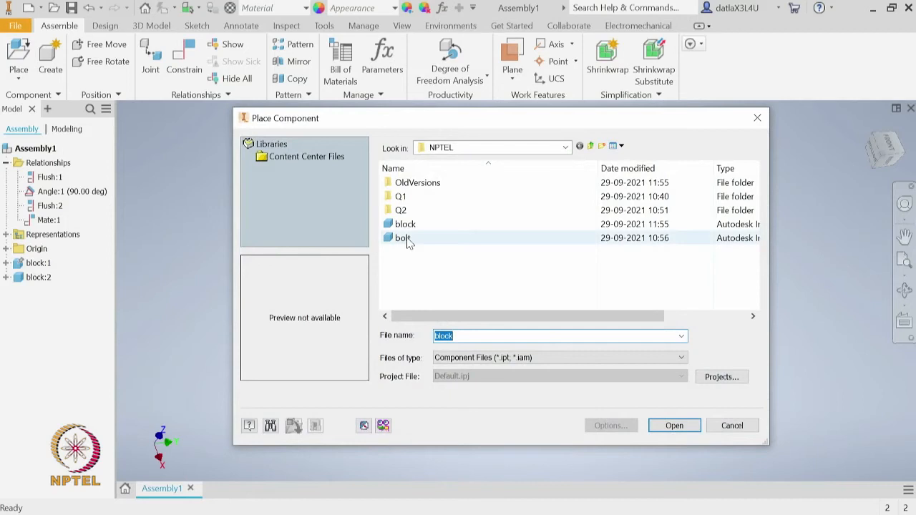
double_click(404, 239)
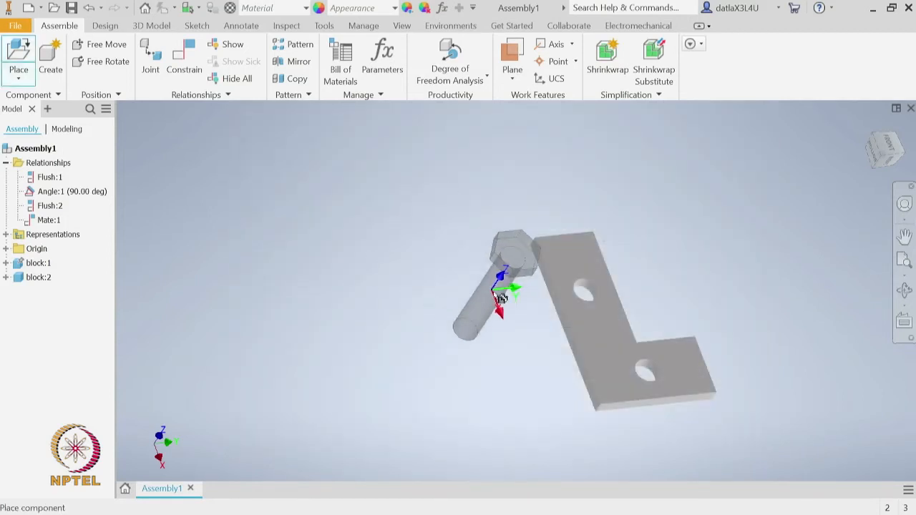
click(748, 226)
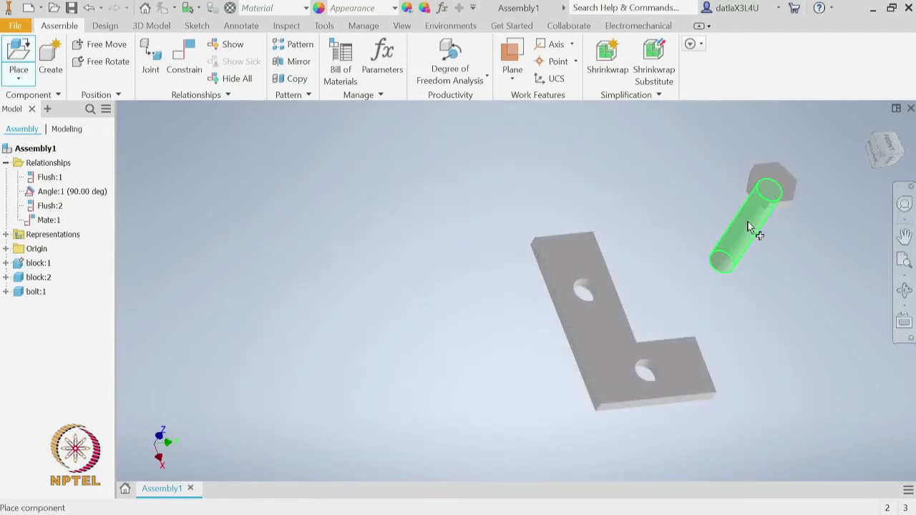
right_click(748, 226)
click(807, 221)
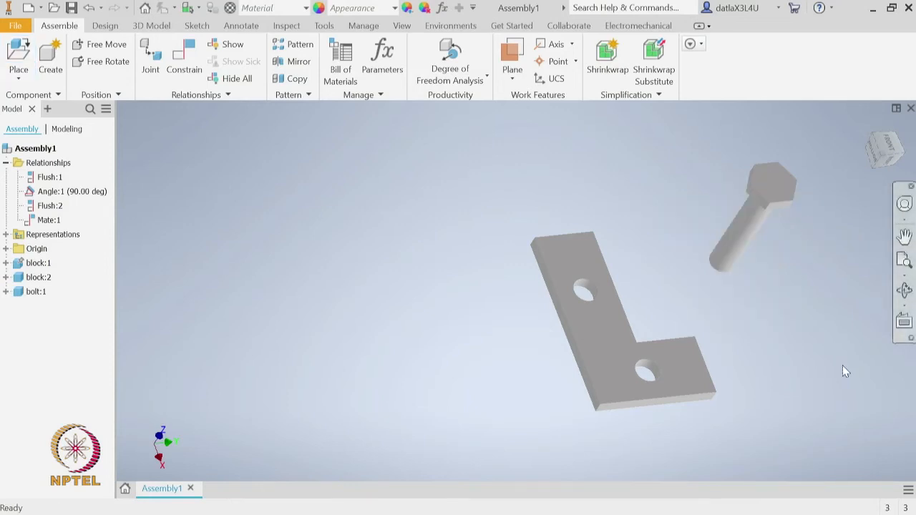
Step: Apply an Opposed Insert constraint with 0 mm offset between the bolt's shank edge under the head and the hole edge of block:2
click(177, 73)
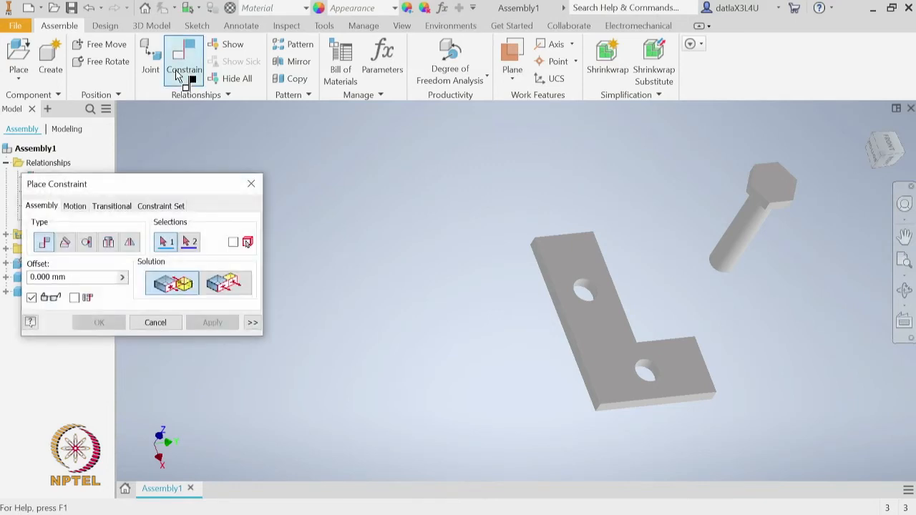
click(108, 243)
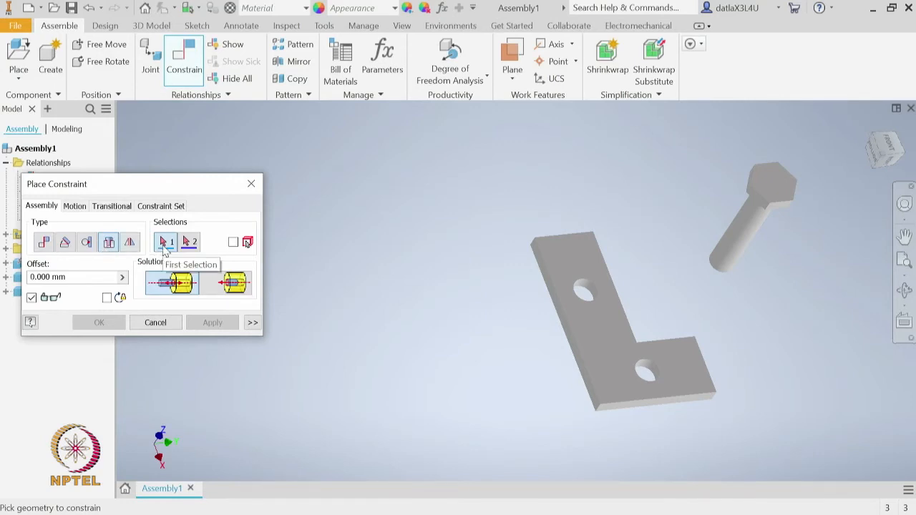
click(749, 215)
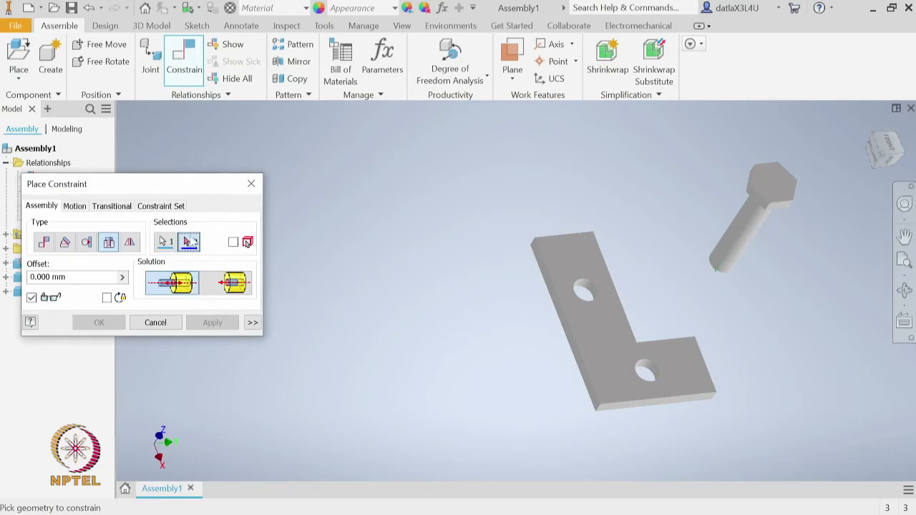
click(654, 367)
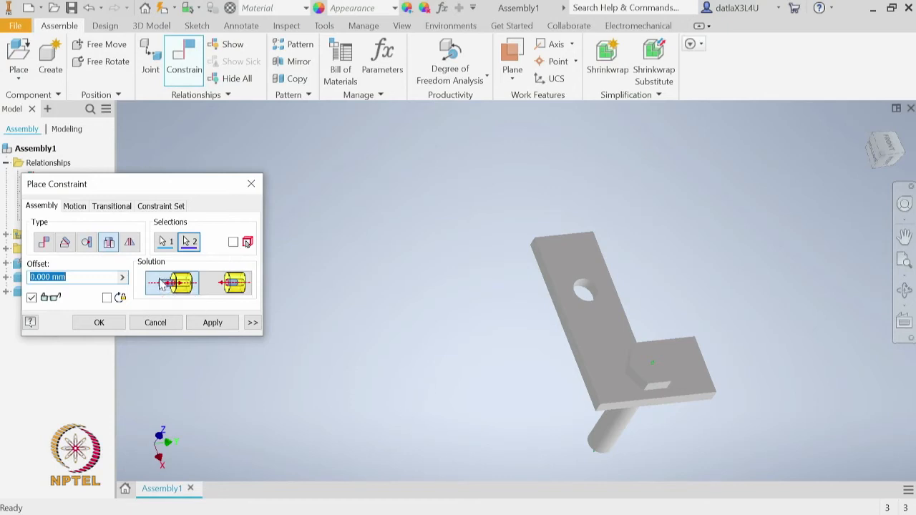
click(227, 286)
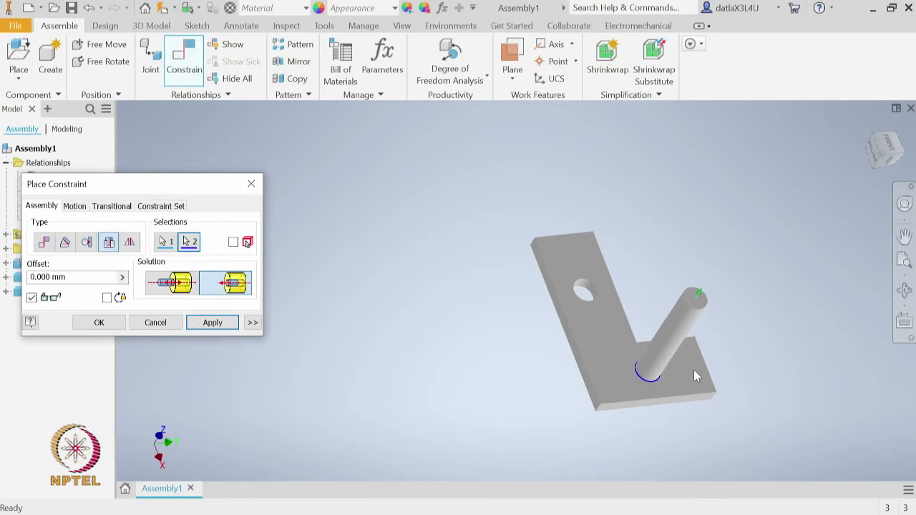
click(180, 294)
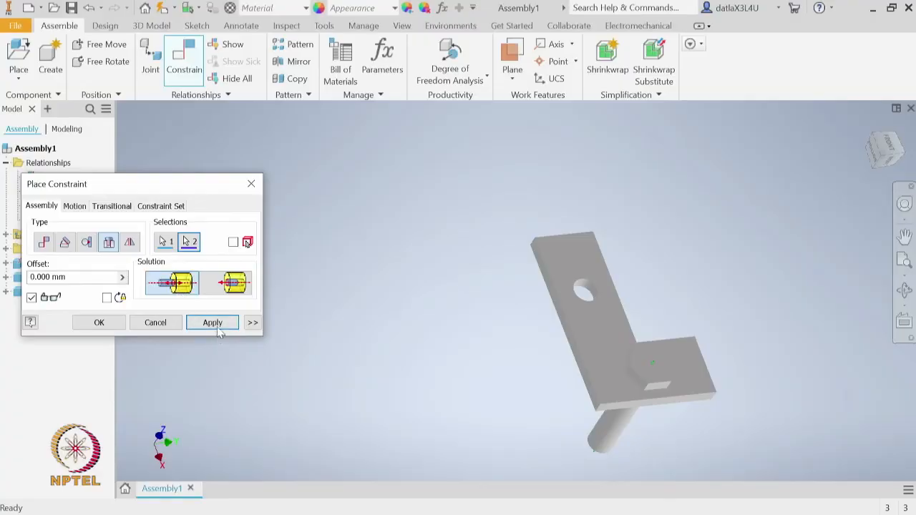
click(218, 325)
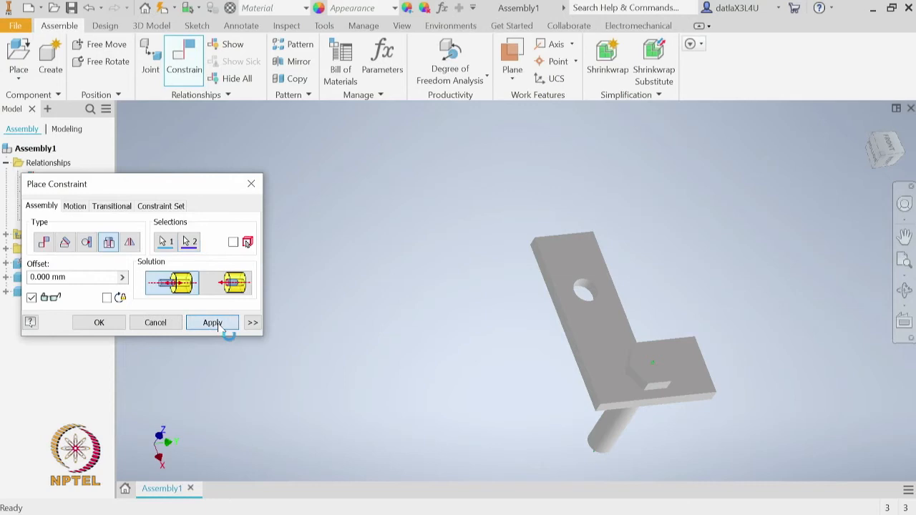
click(155, 324)
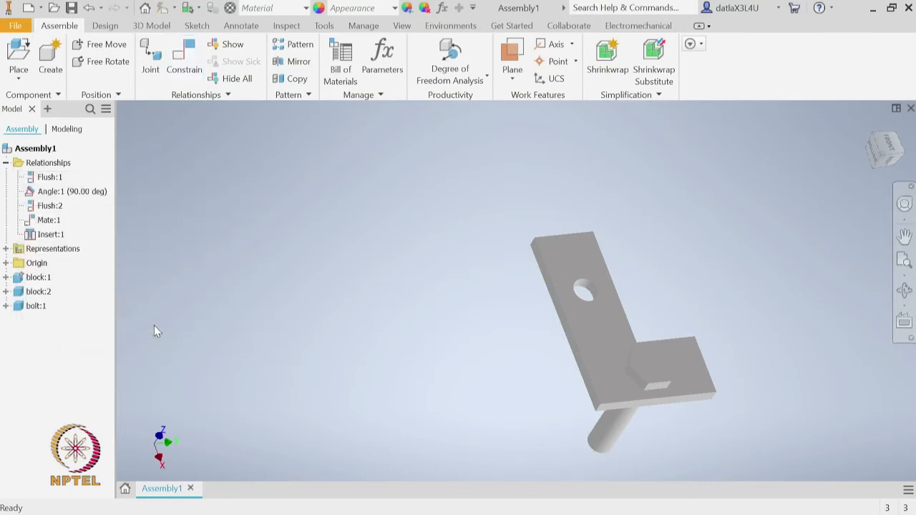
click(184, 68)
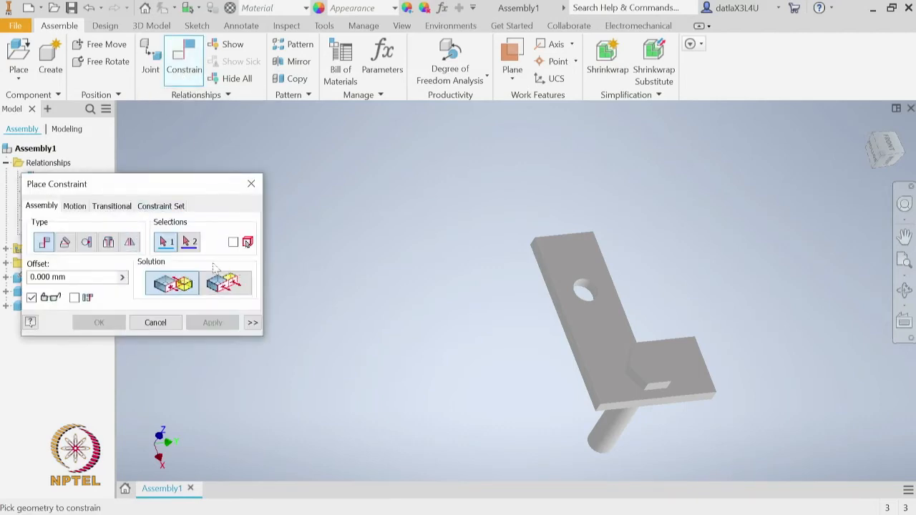
click(130, 243)
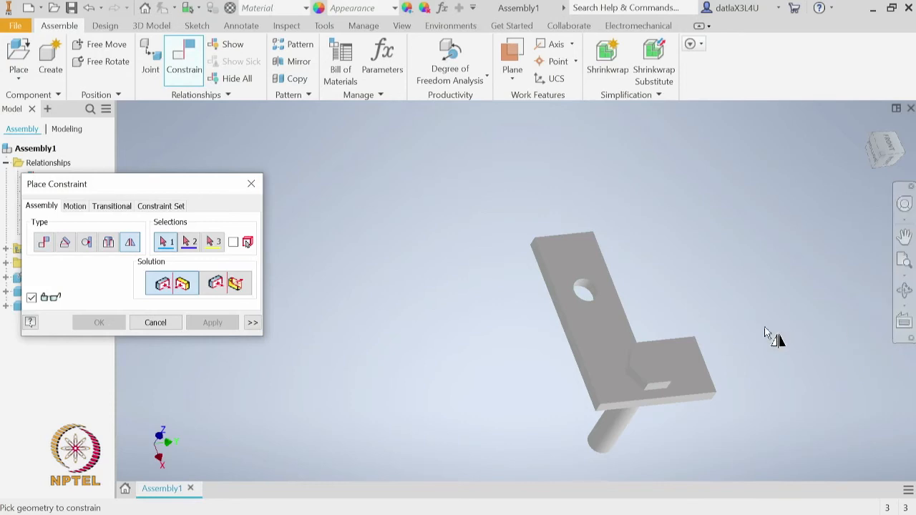
middle_drag(761, 370, 693, 248)
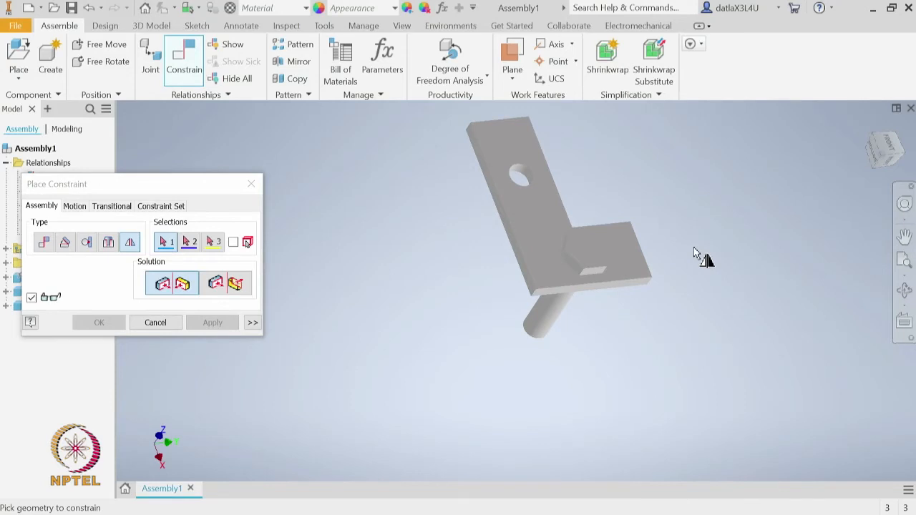
key(Escape)
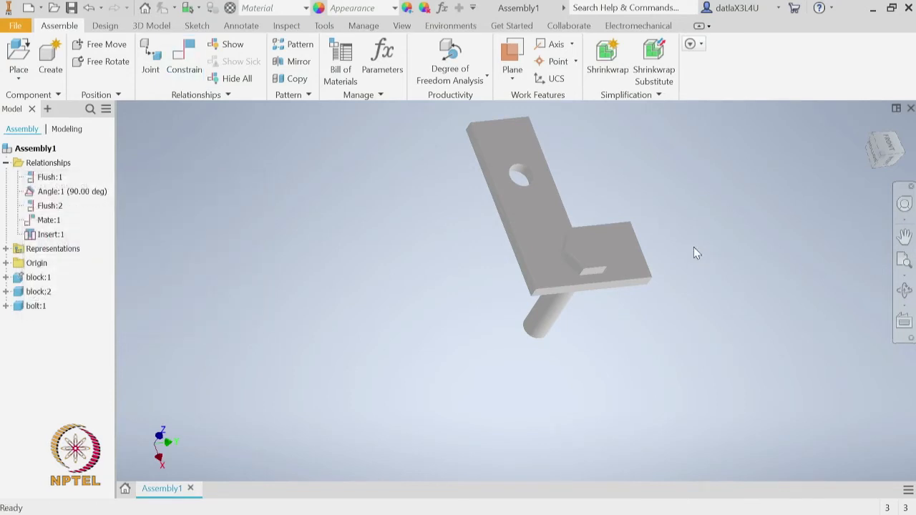
Step: Copy and paste the bolt, moving the second instance into the empty space beside the blocks
click(552, 327)
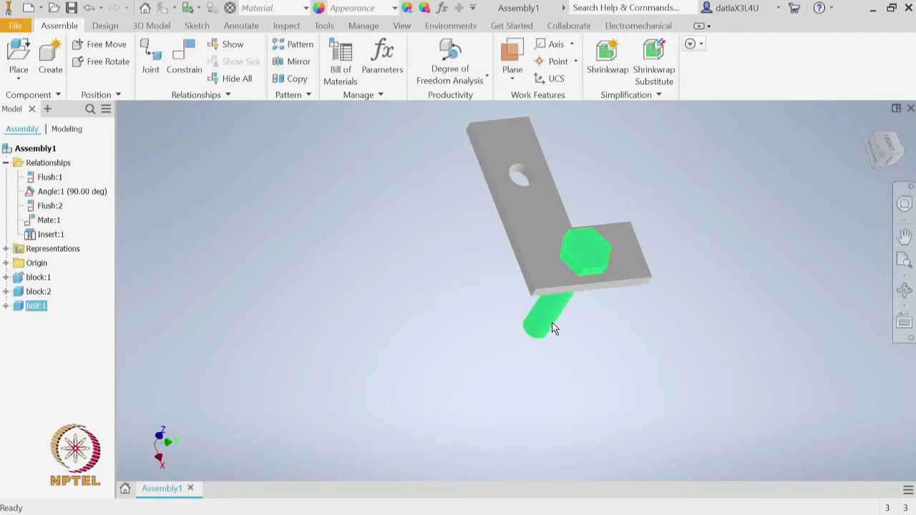
key(ctrl+c)
key(ctrl+v)
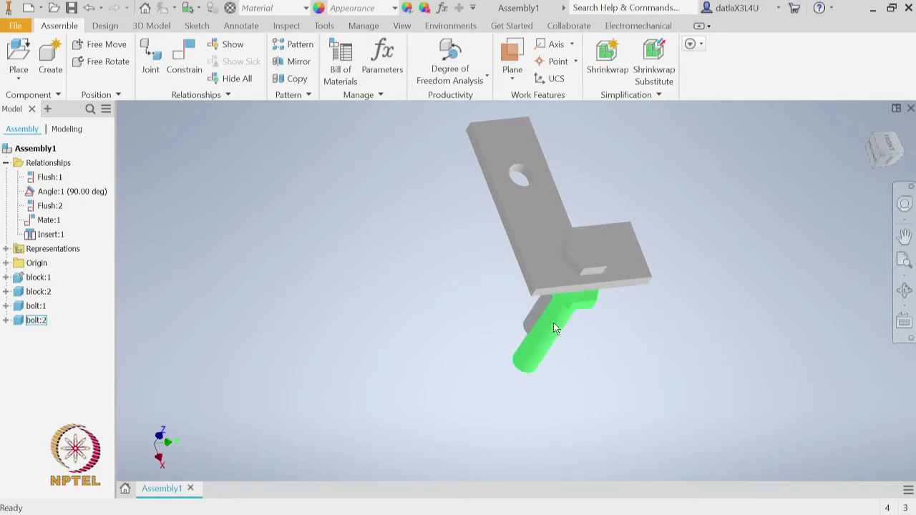
drag(554, 343, 780, 254)
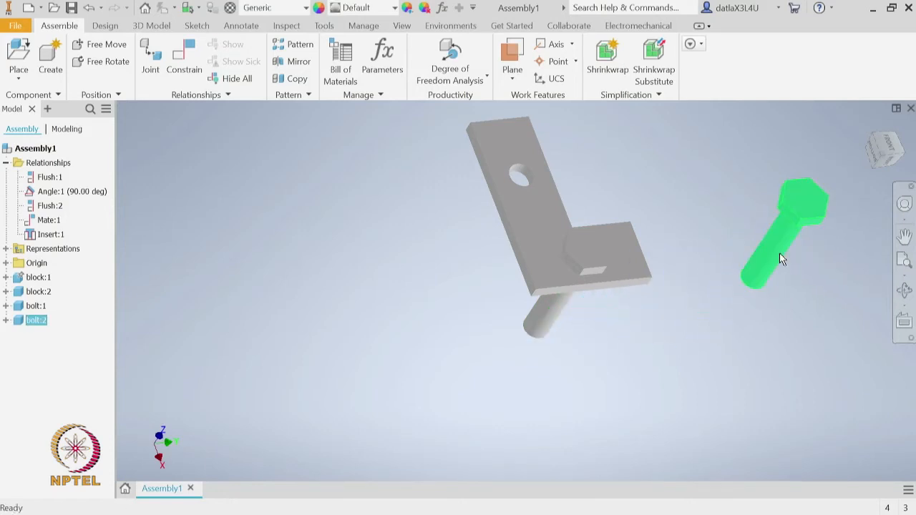
click(773, 369)
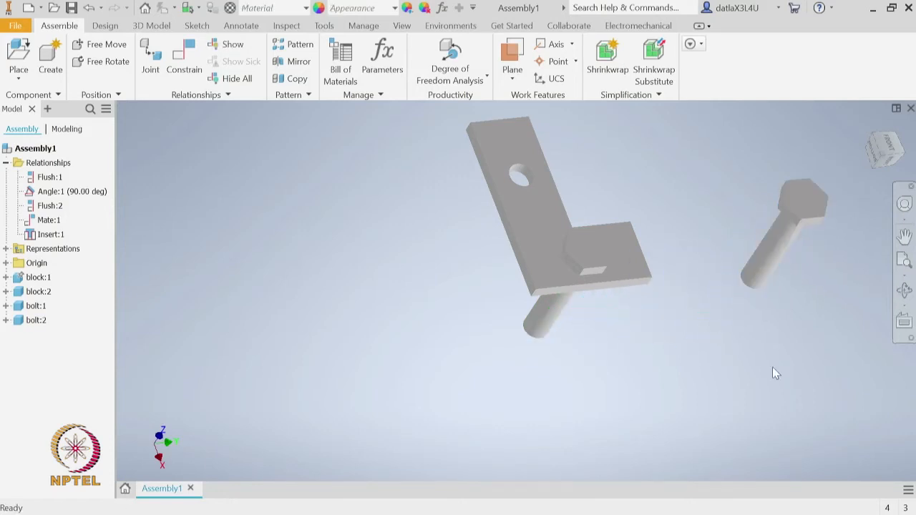
Step: Apply a Symmetry constraint between the shank axes of bolt:1 and bolt:2, using block:2's outer end face as symmetry plane
click(185, 62)
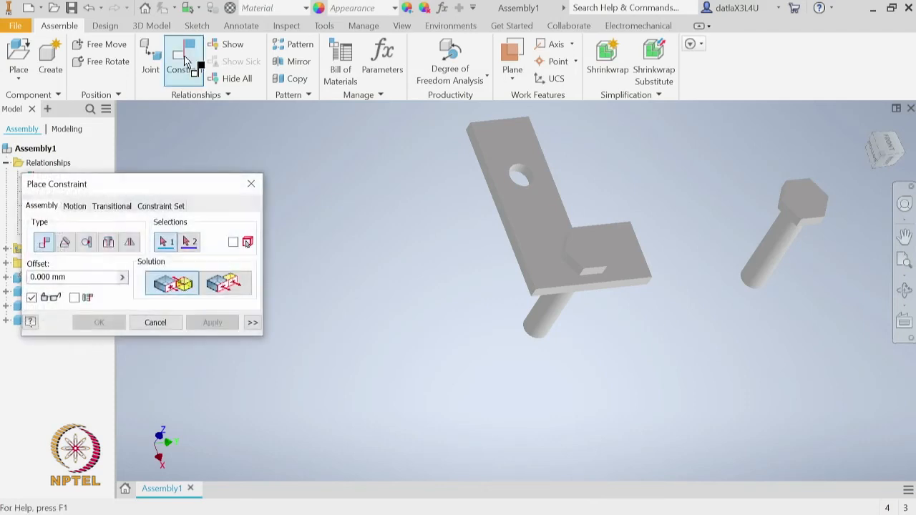
click(131, 244)
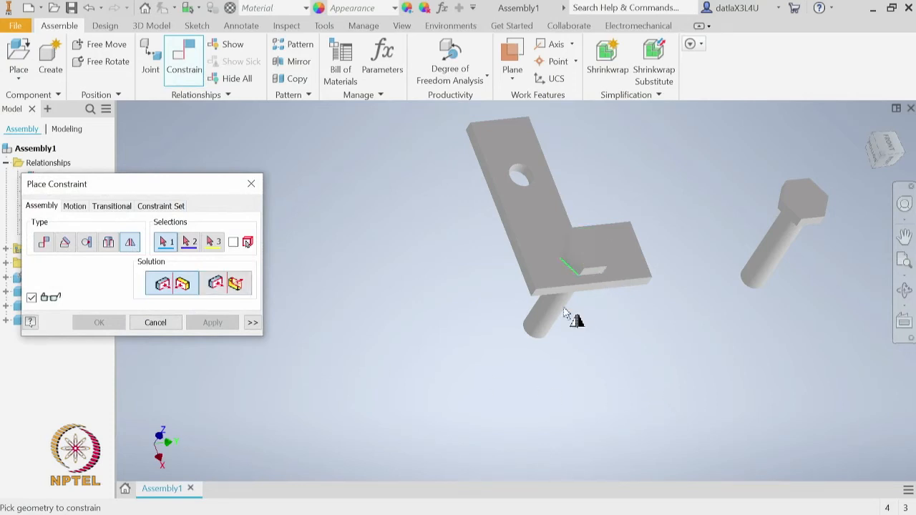
click(544, 326)
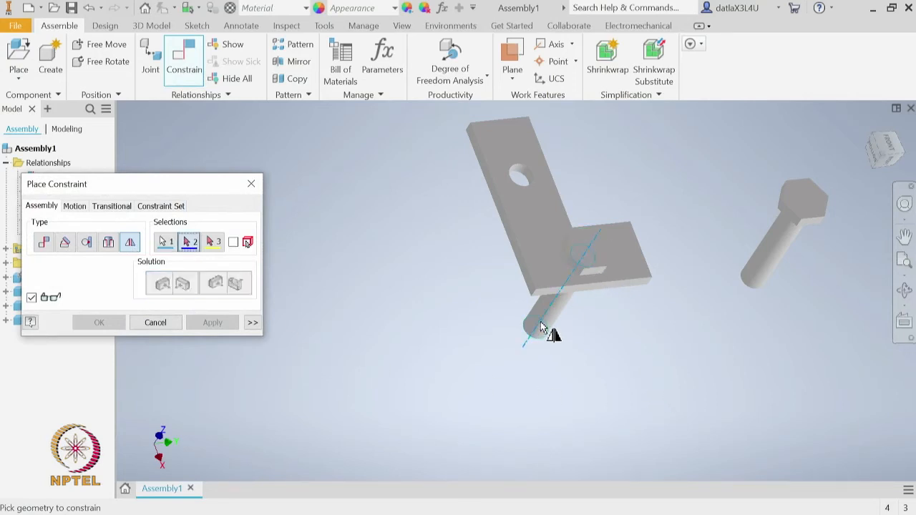
click(783, 240)
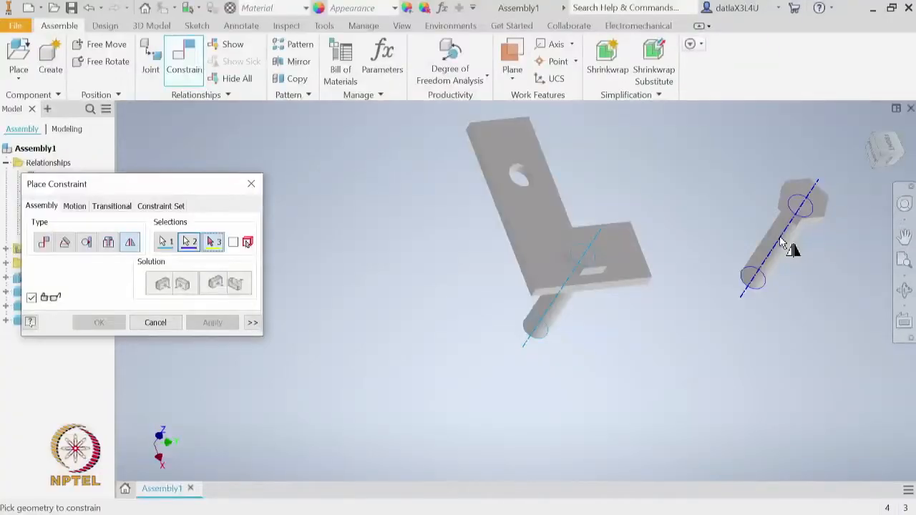
shift+middle_drag(695, 322, 610, 331)
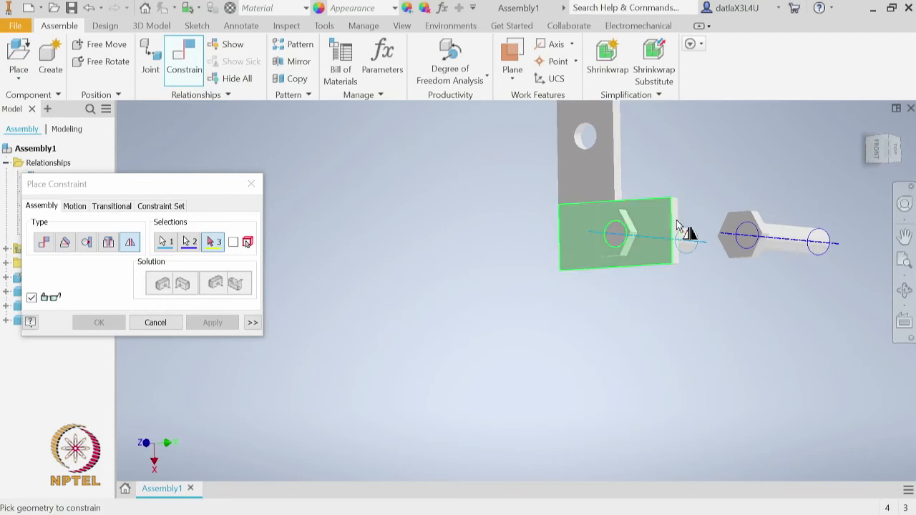
scroll(677, 224, up, 5)
scroll(677, 222, down, 3)
scroll(677, 226, down, 5)
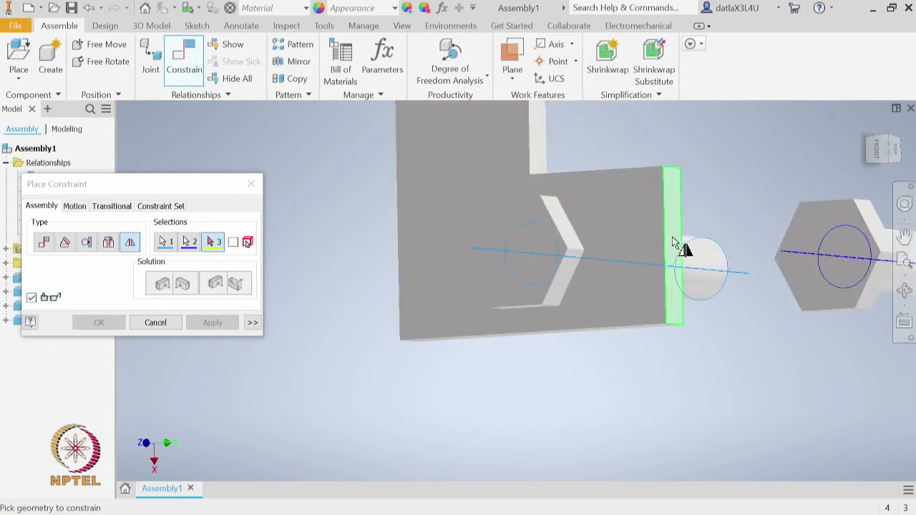
click(671, 236)
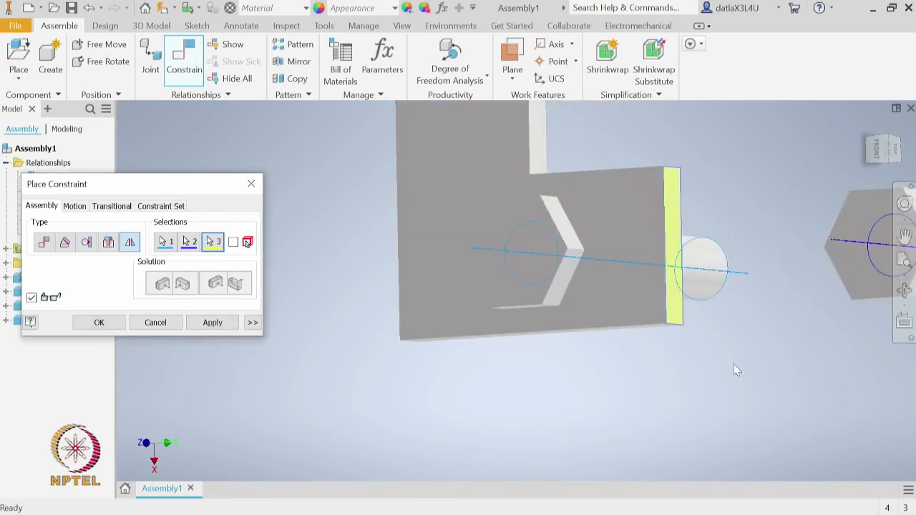
middle_drag(744, 378, 702, 342)
shift+drag(701, 342, 681, 357)
scroll(681, 357, down, 3)
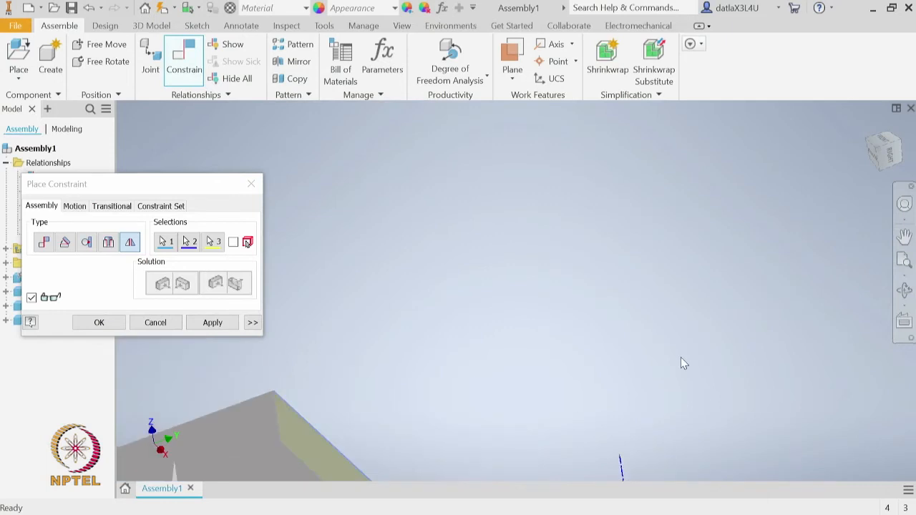
scroll(680, 357, up, 6)
middle_drag(682, 347, 672, 283)
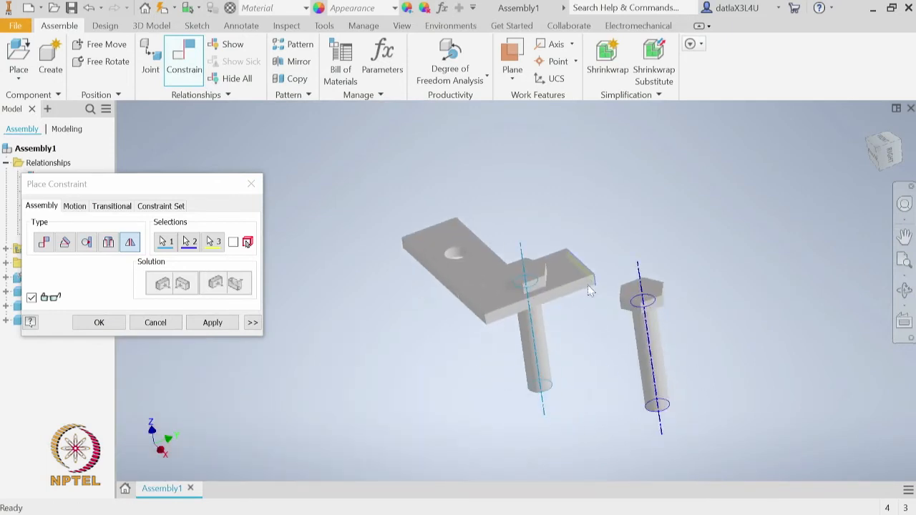
scroll(627, 301, down, 3)
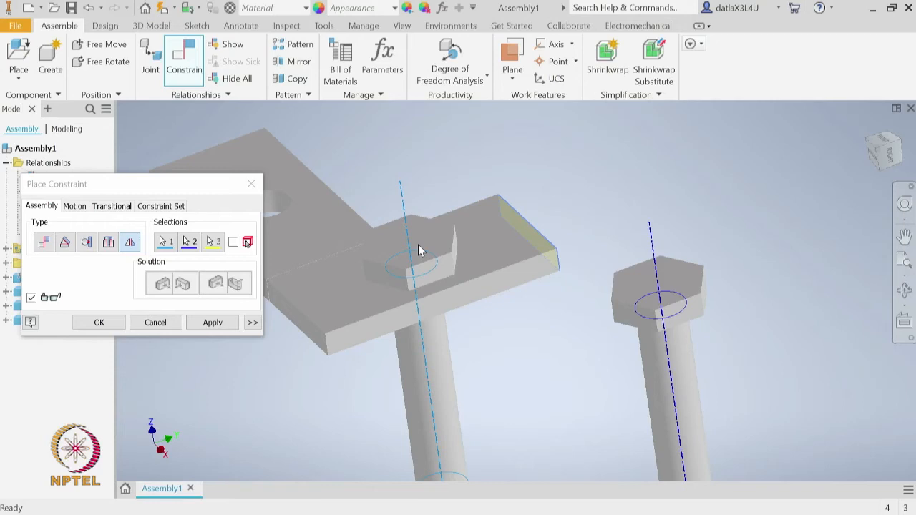
middle_drag(597, 346, 546, 286)
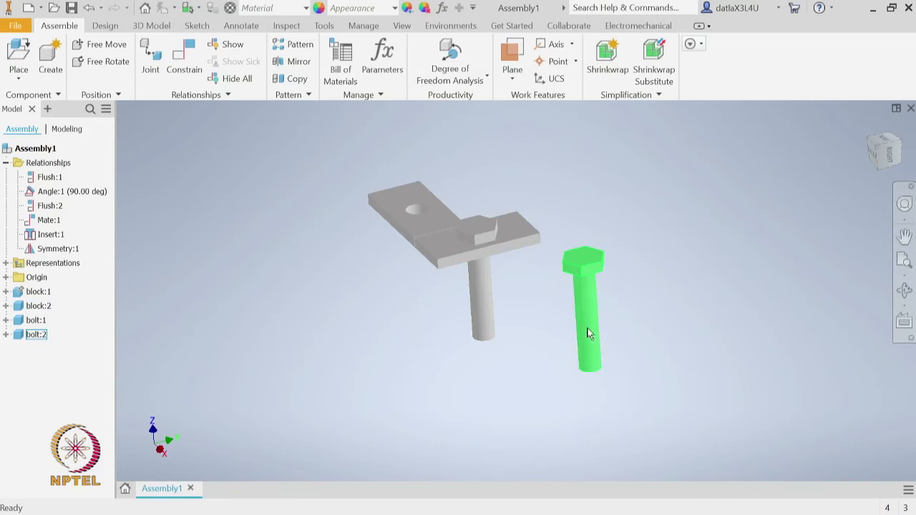
Step: Apply a Flush constraint with 0 mm offset between the top faces of the two bolt heads
click(192, 76)
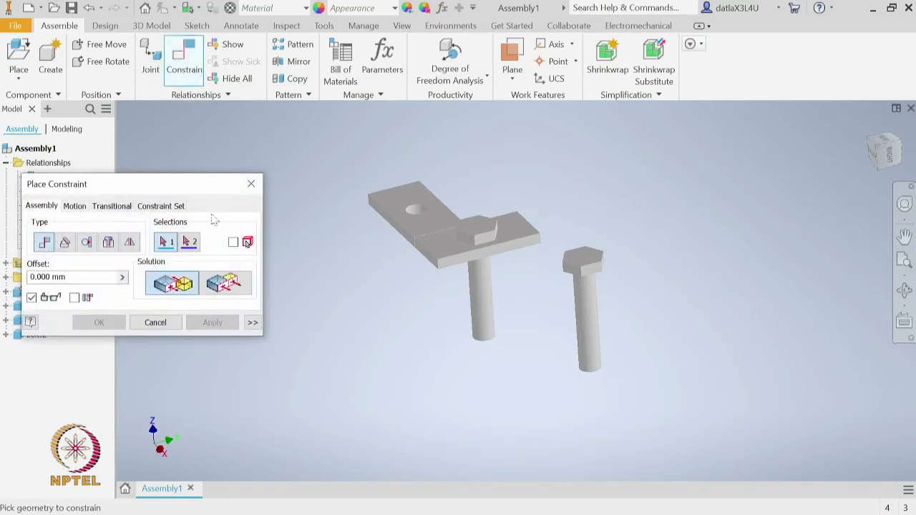
click(234, 292)
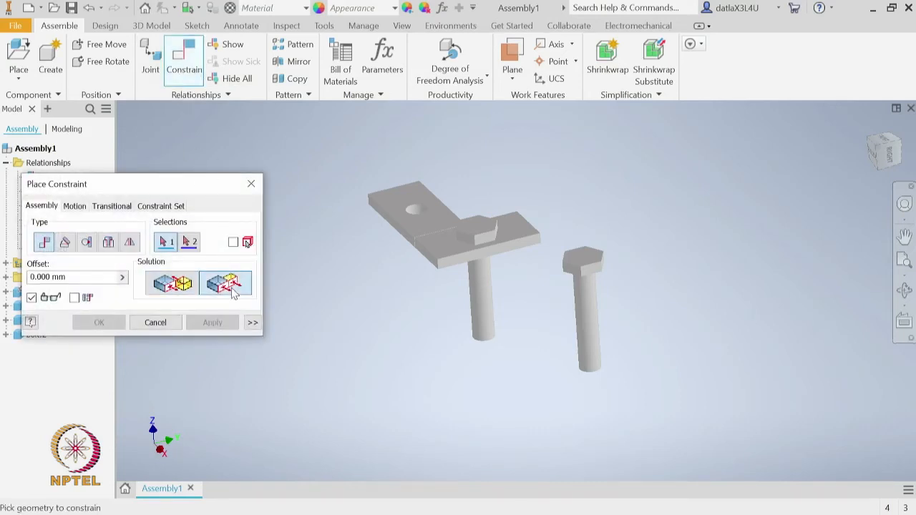
click(480, 233)
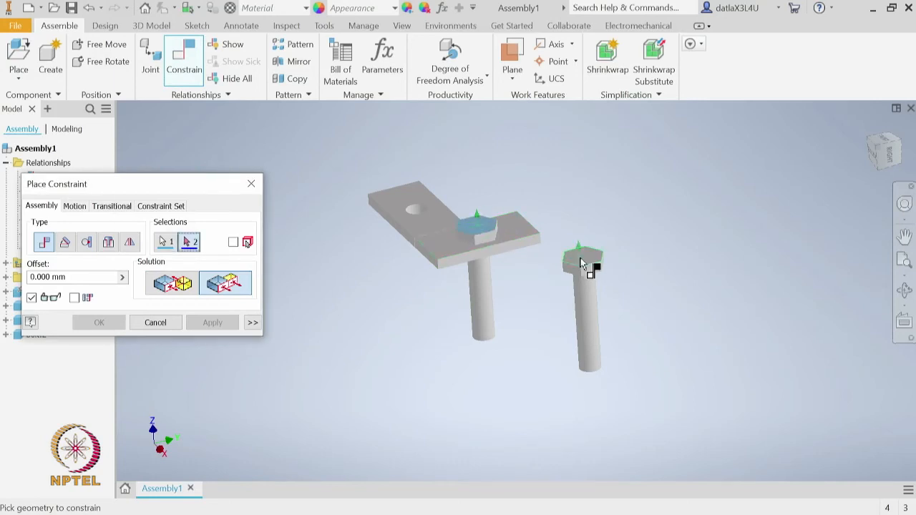
click(583, 259)
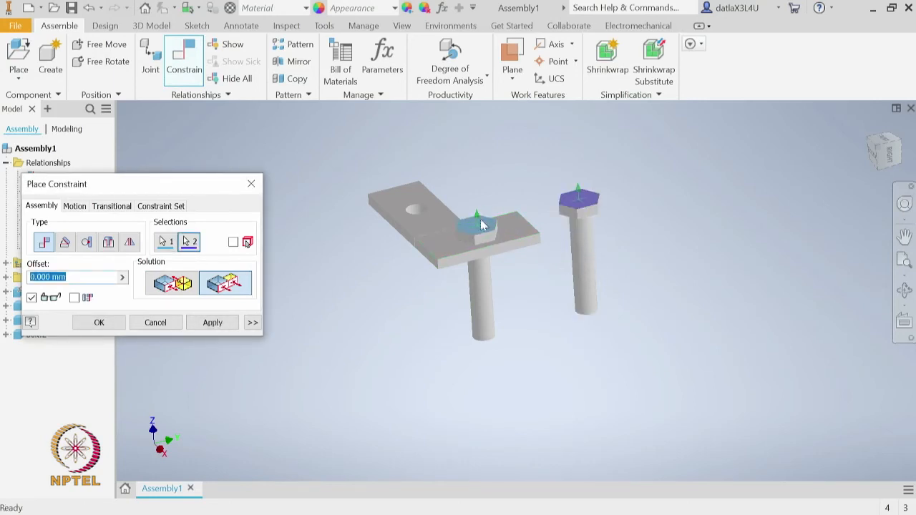
shift+middle_drag(665, 286, 648, 296)
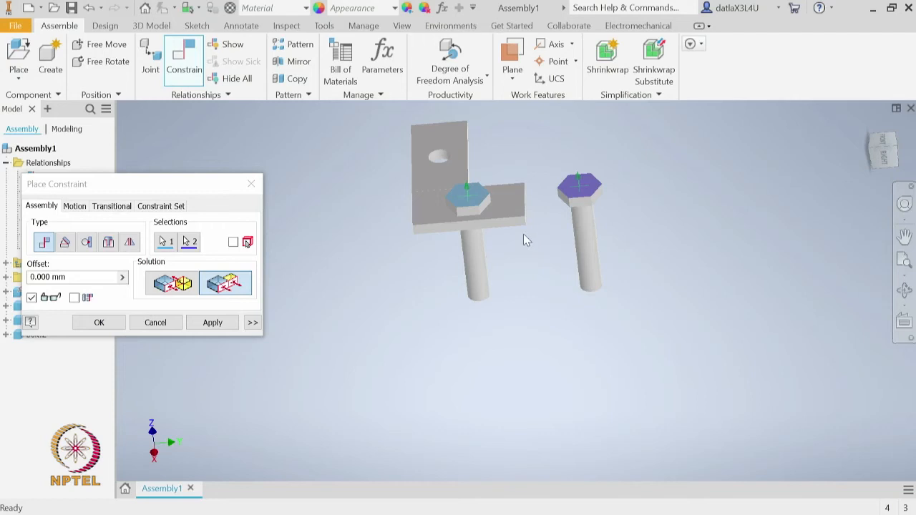
click(202, 323)
click(158, 323)
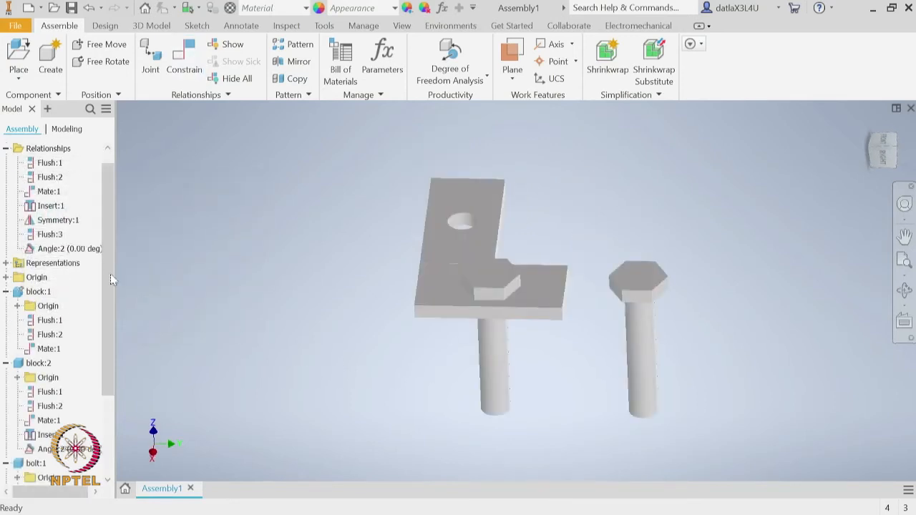
Step: Delete bolt:2's symmetry and flush constraints and check the components' degrees of freedom
drag(111, 273, 108, 400)
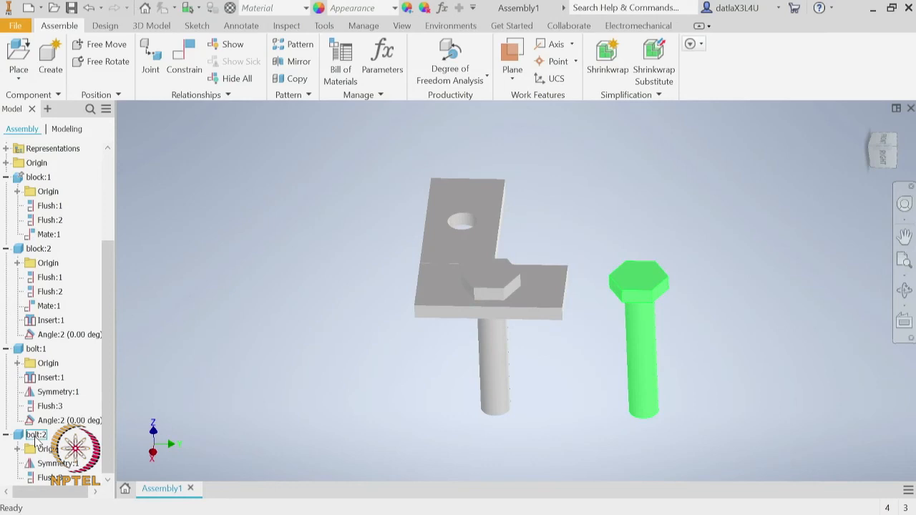
click(57, 464)
right_click(60, 464)
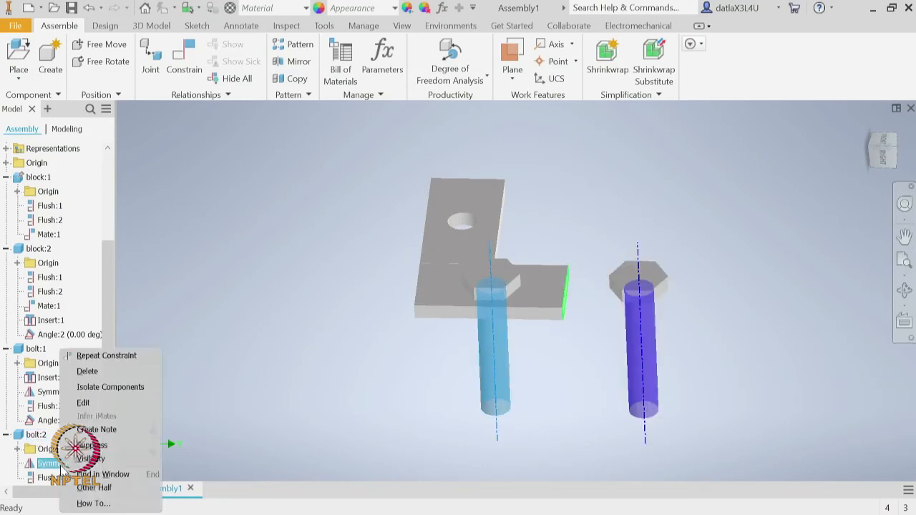
click(93, 370)
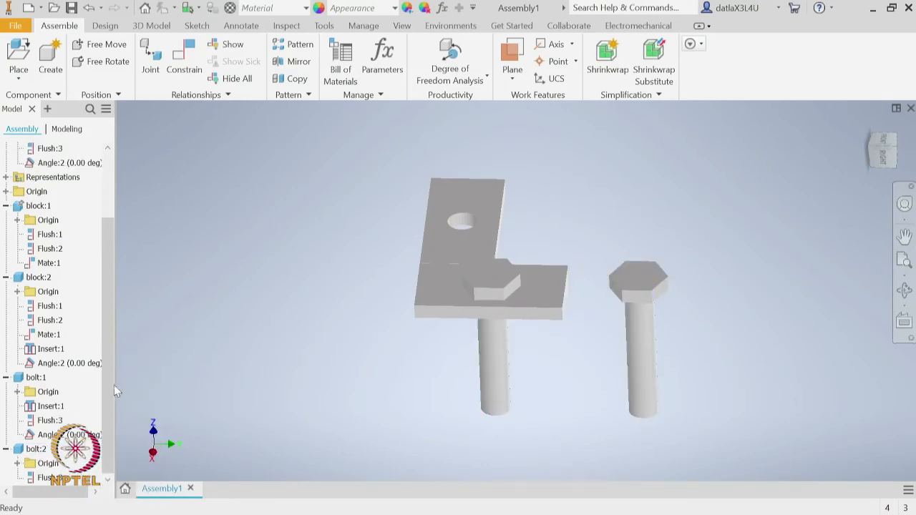
right_click(60, 478)
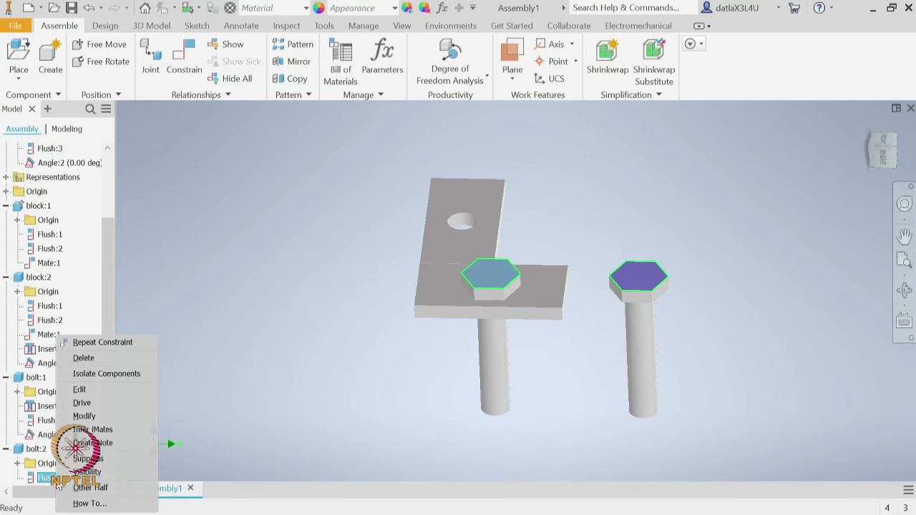
click(108, 358)
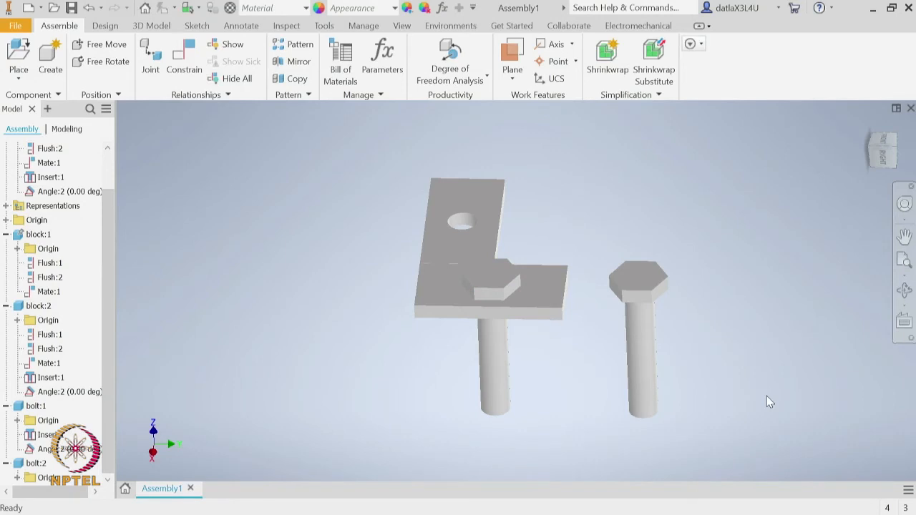
click(450, 50)
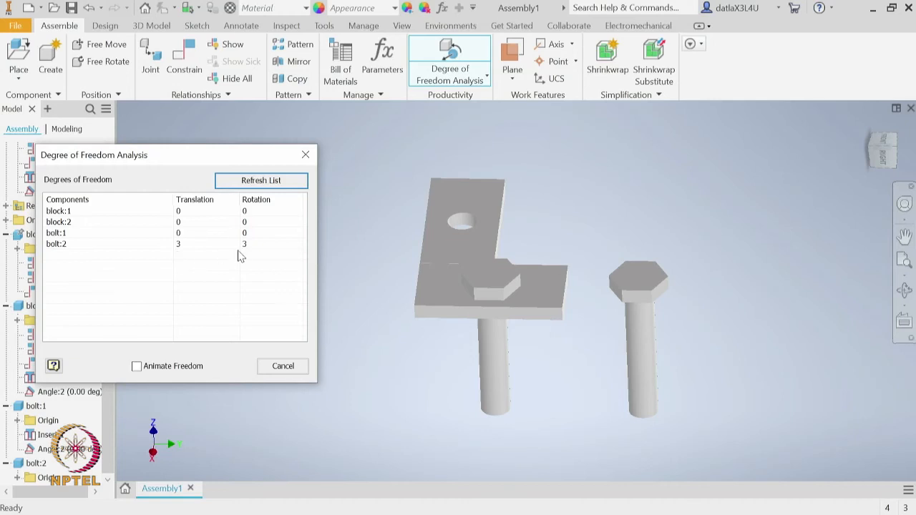
click(283, 367)
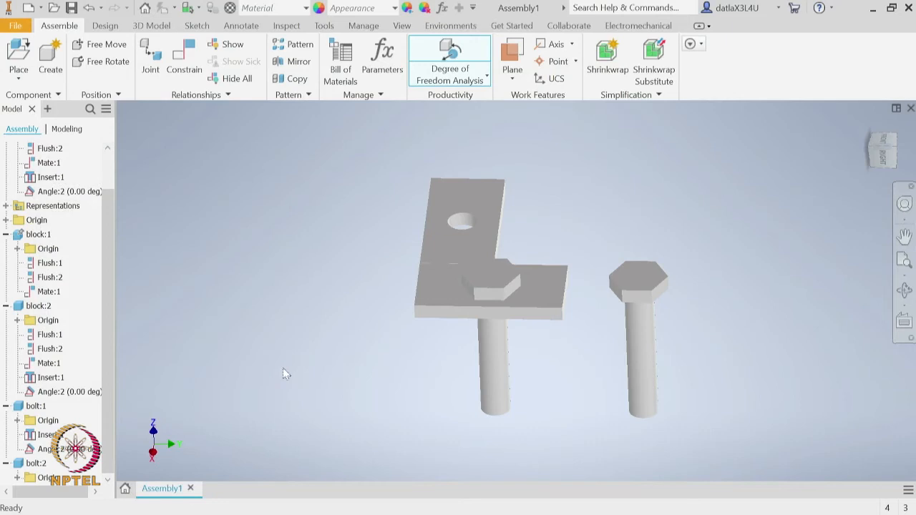
Step: Set up a Tangent constraint with 0 mm offset between bolt:2's cylindrical shank and block:2's long narrow side face
click(198, 60)
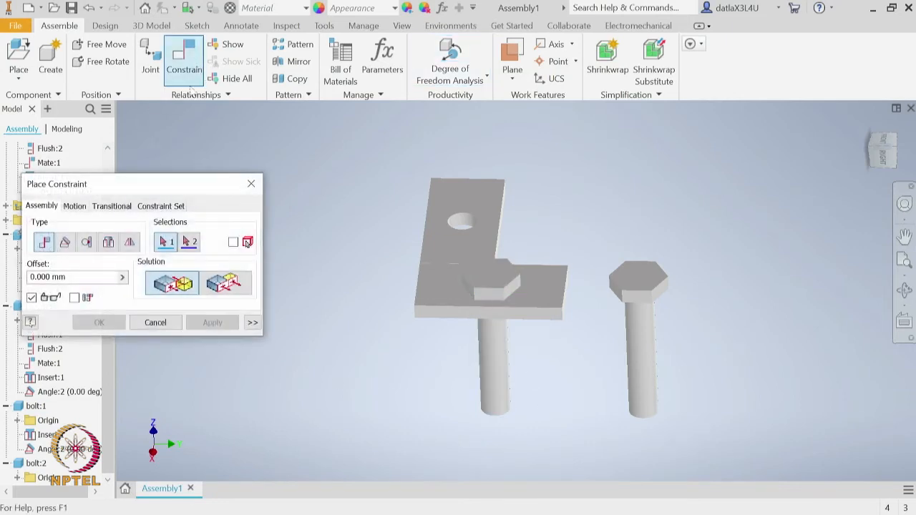
click(86, 243)
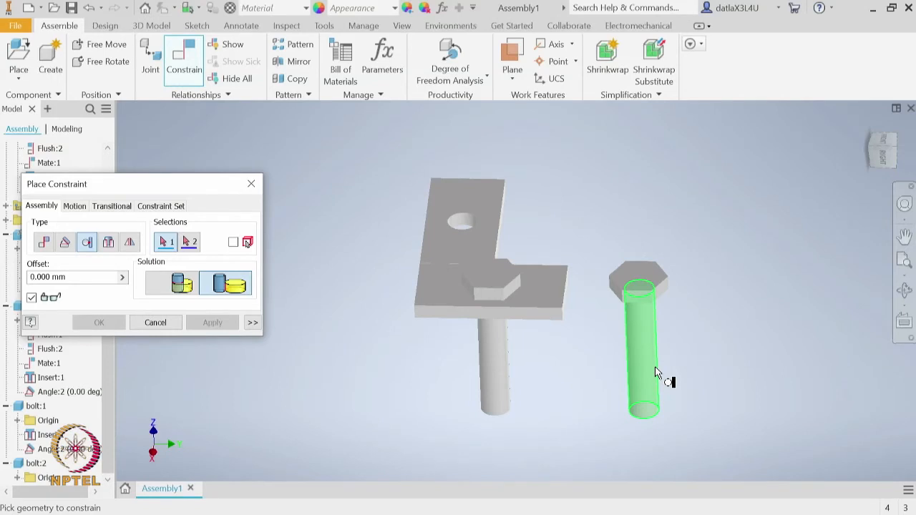
click(655, 370)
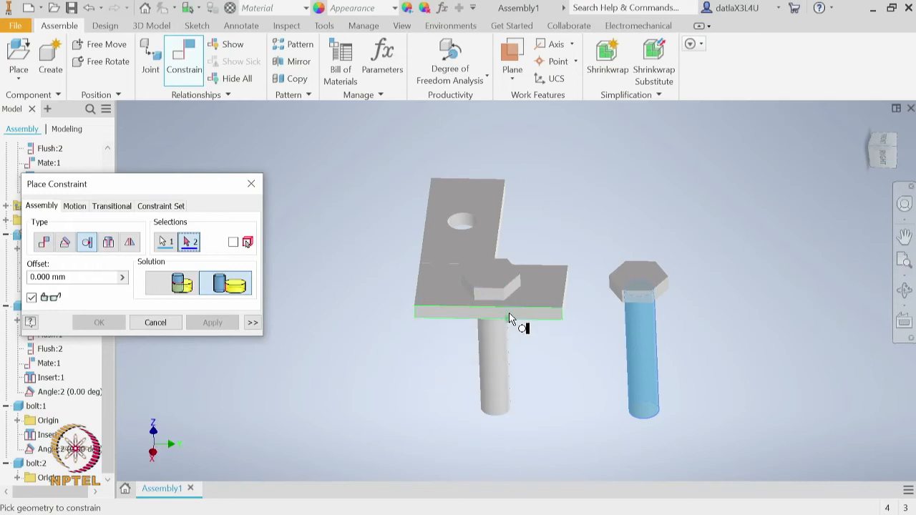
mouse_move(509, 315)
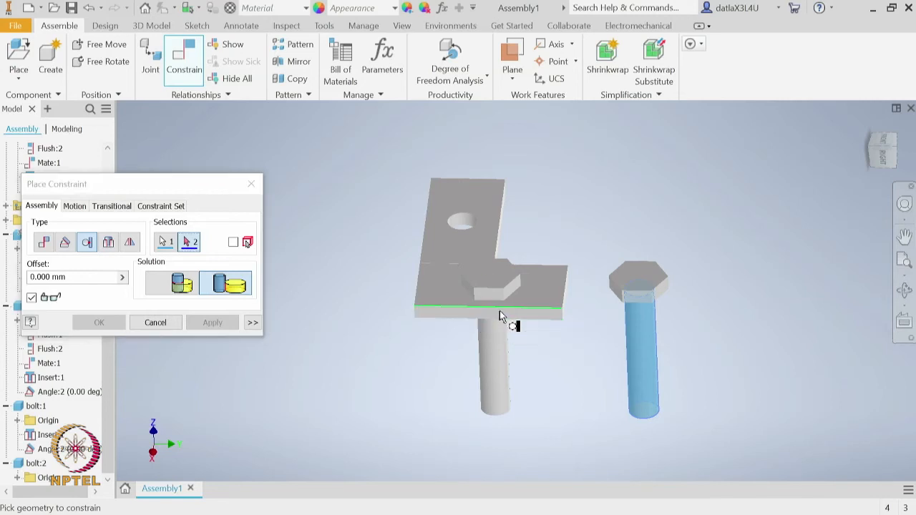
scroll(498, 315, up, 3)
scroll(505, 319, down, 8)
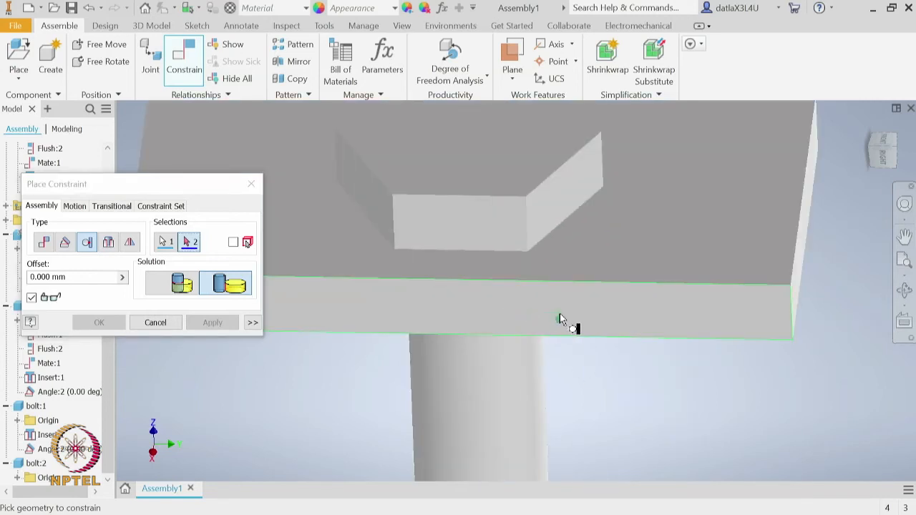
click(561, 314)
scroll(562, 314, up, 8)
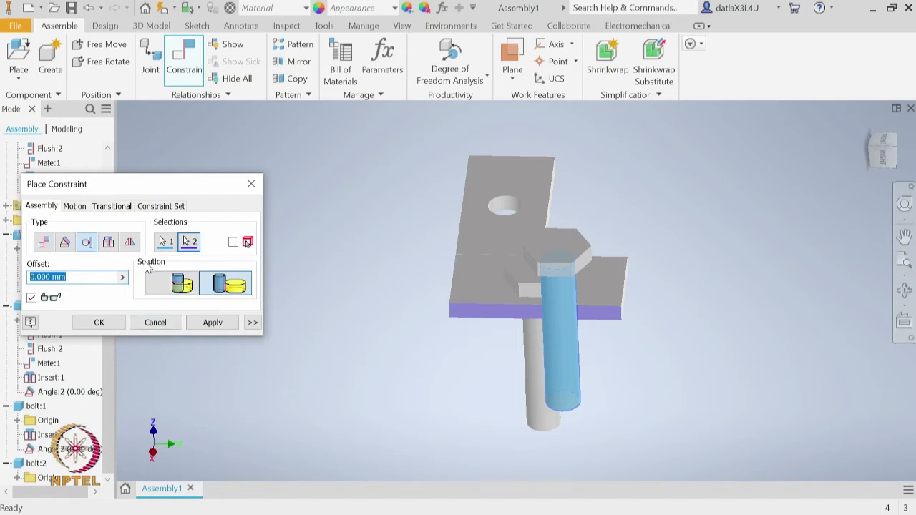
Step: Compare the Inside and Outside tangent solutions, apply the Inside one, and inspect the contact between shank and block
click(172, 290)
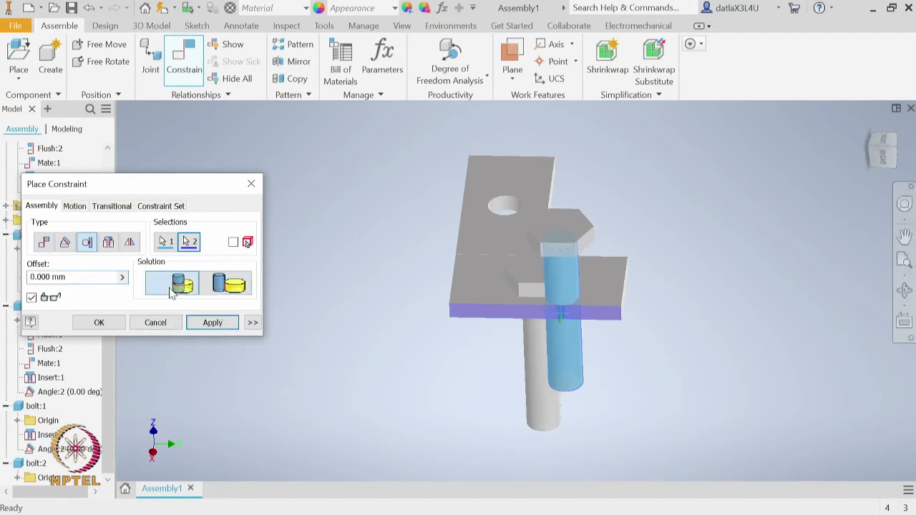
click(238, 287)
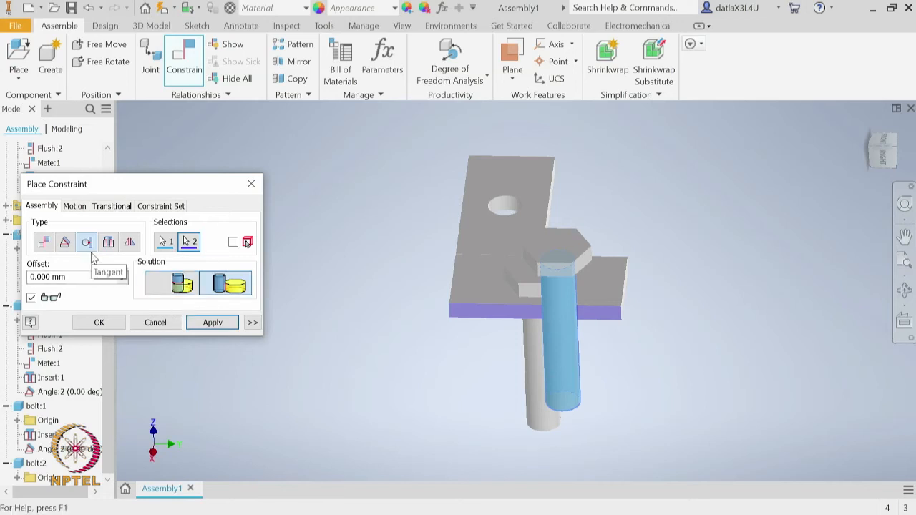
click(180, 286)
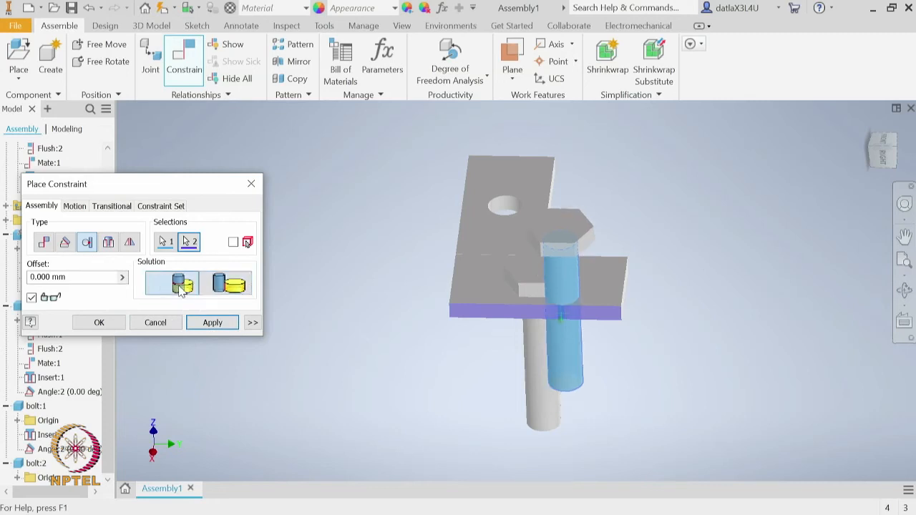
click(212, 322)
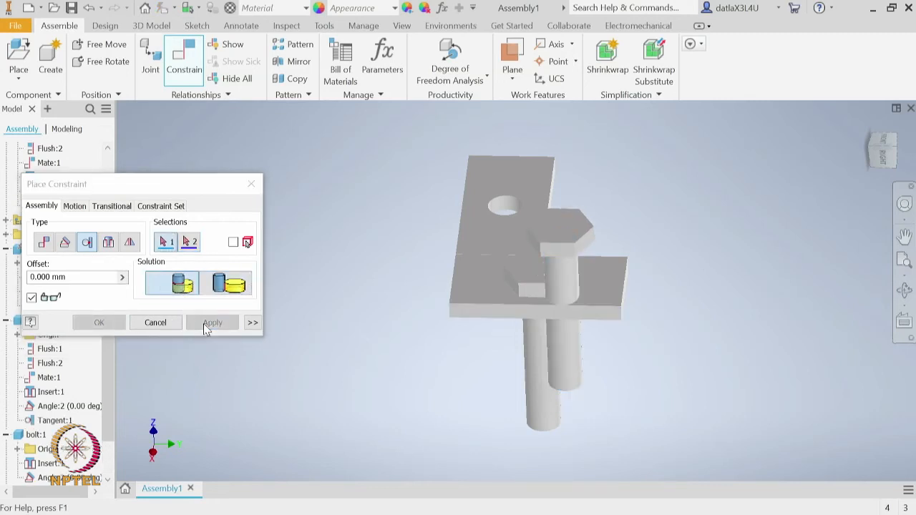
scroll(556, 322, down, 5)
scroll(556, 321, up, 10)
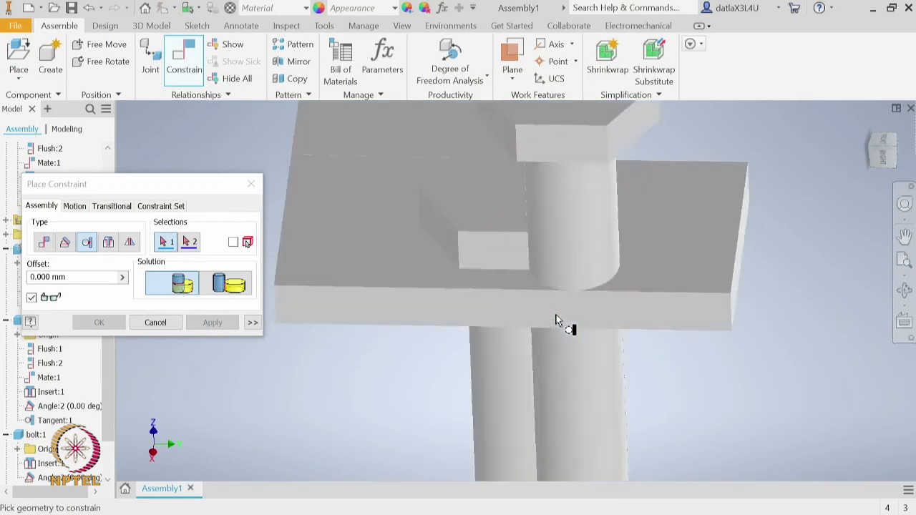
scroll(557, 320, up, 3)
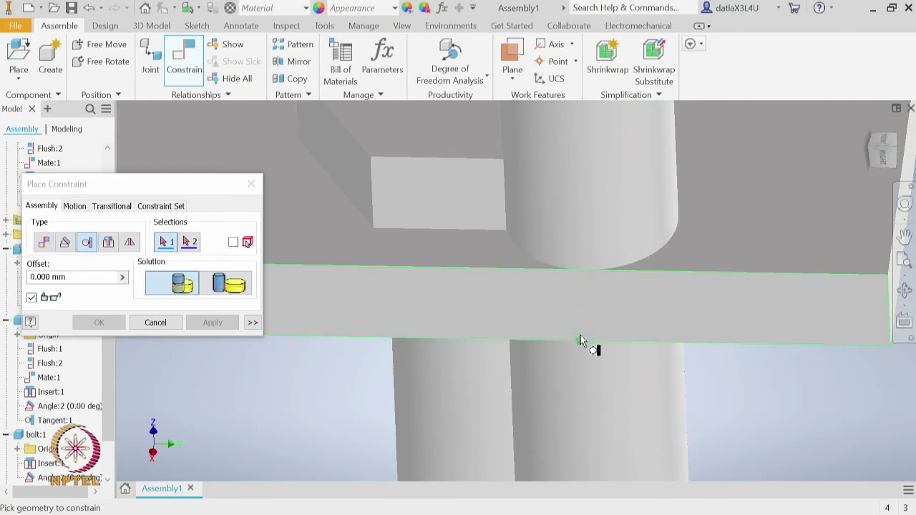
click(154, 323)
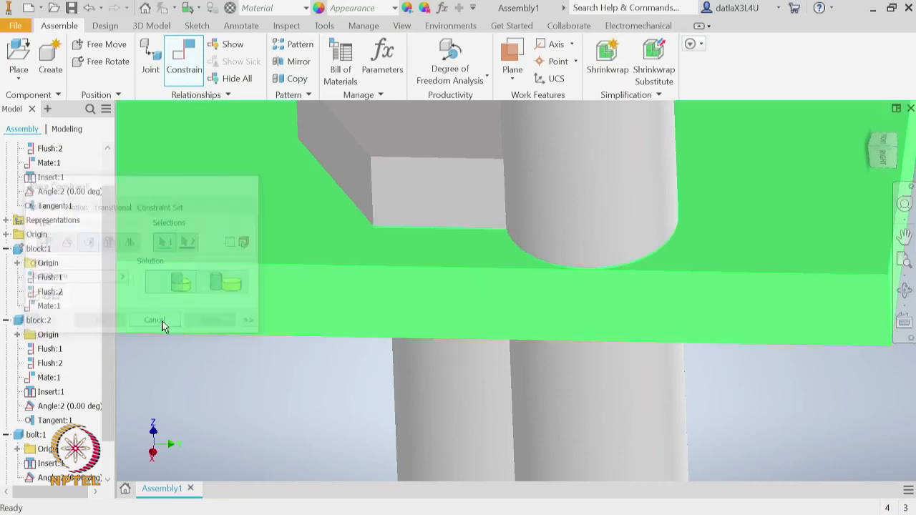
Step: Slide bolt:2 along its tangent plane into the empty space beside block:2
scroll(627, 370, down, 5)
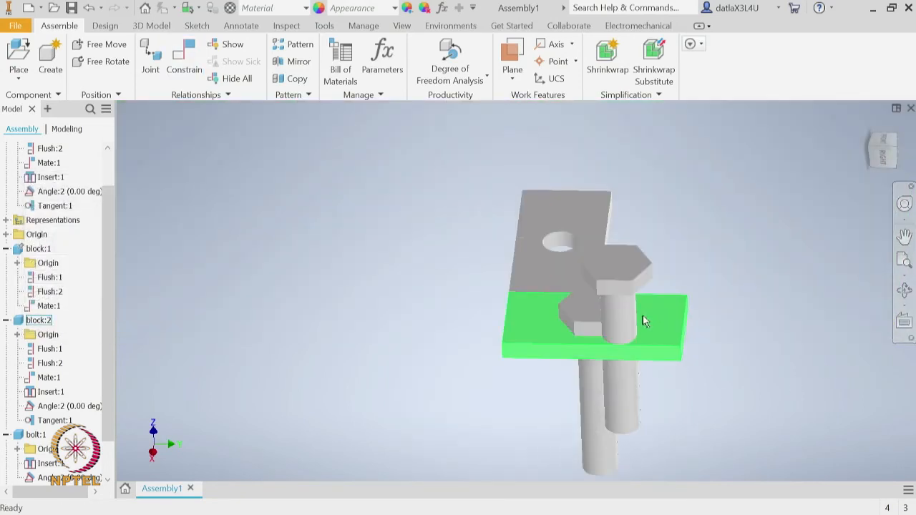
drag(623, 317, 758, 324)
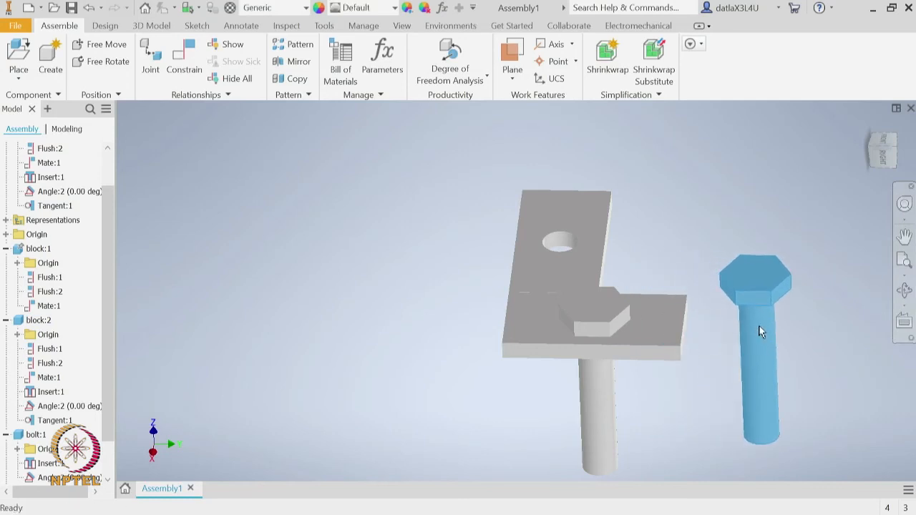
middle_drag(831, 354, 665, 327)
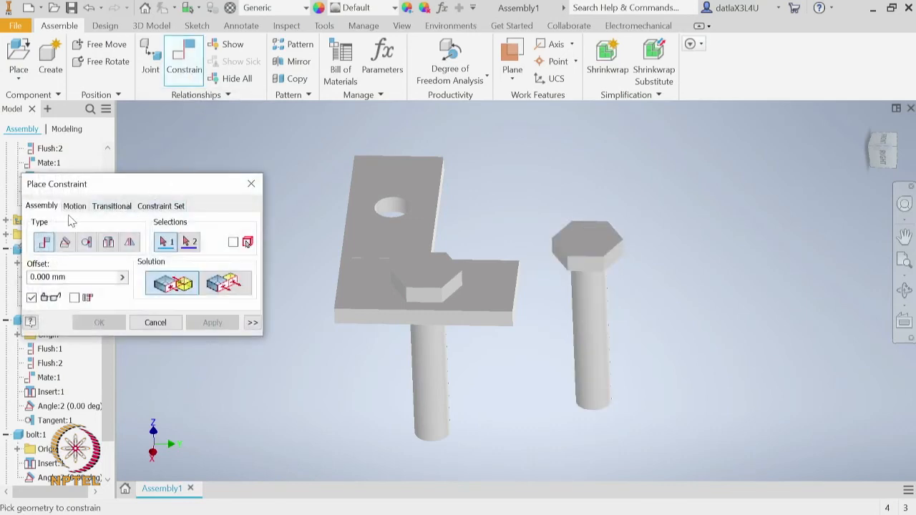
Step: Review the Motion, Transitional and Constraint Set options for placing constraints without applying any
click(76, 208)
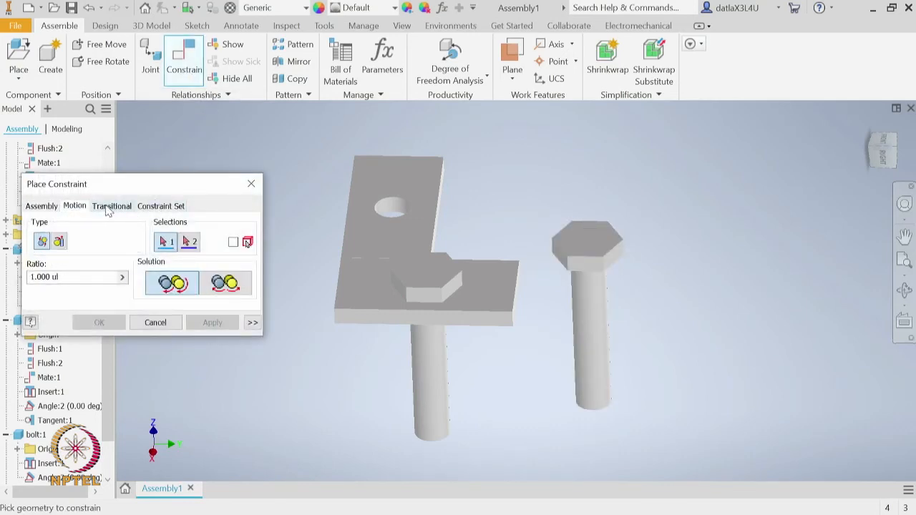
click(109, 207)
click(179, 208)
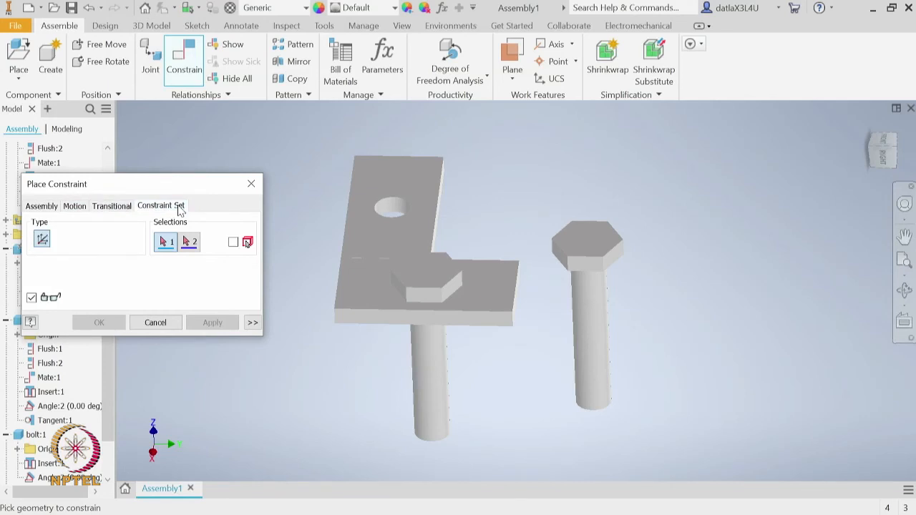
click(42, 207)
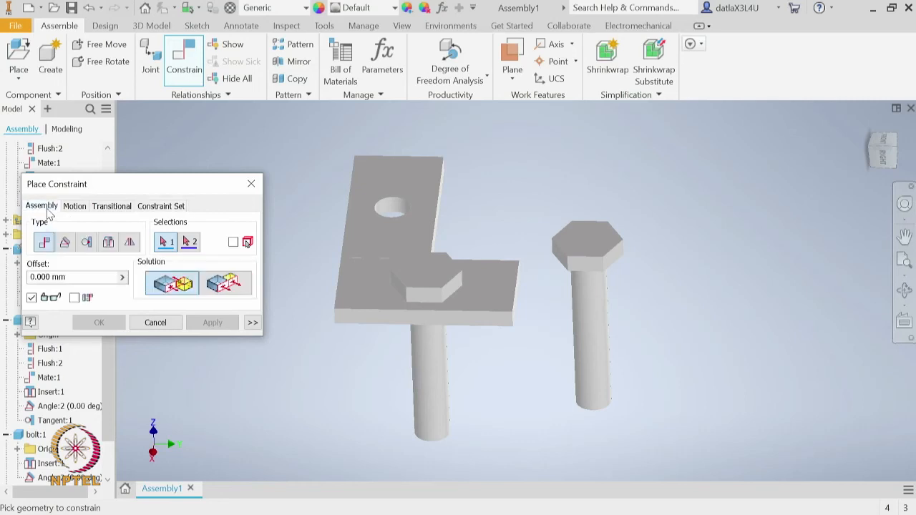
click(143, 324)
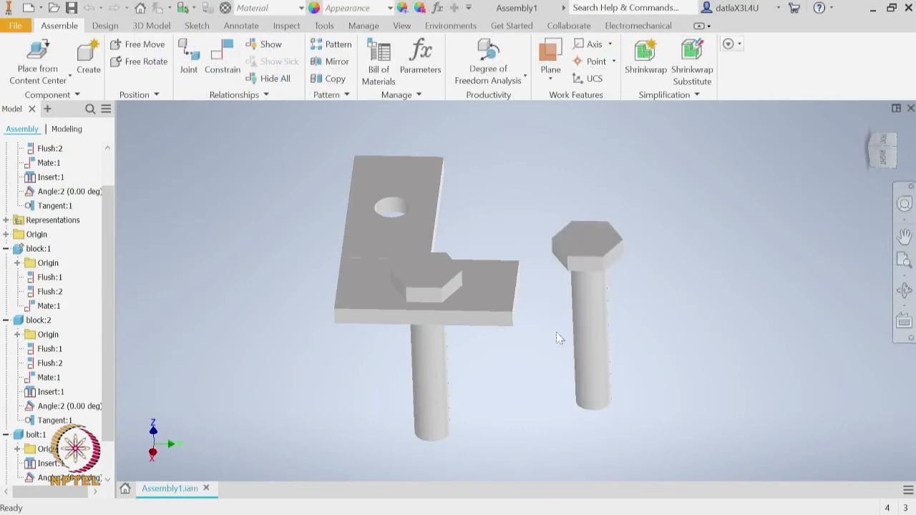
Step: Delete the loose second bolt from the assembly
click(605, 303)
click(597, 310)
key(Delete)
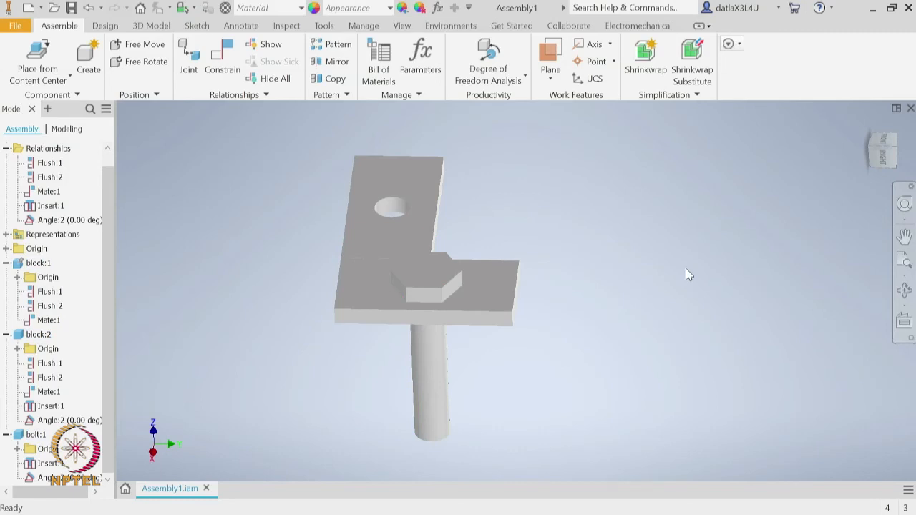
Step: Open the assembly's bill of materials and enable its Structured and Parts Only views
click(378, 66)
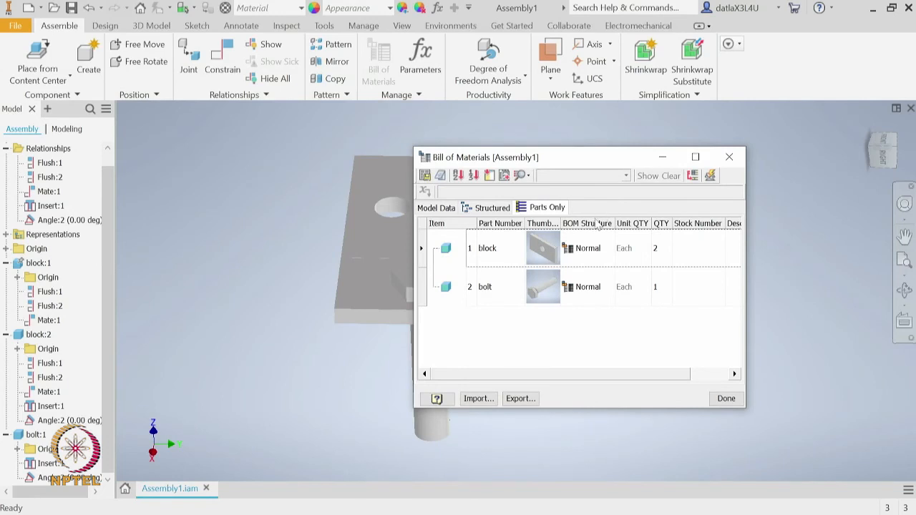
right_click(486, 210)
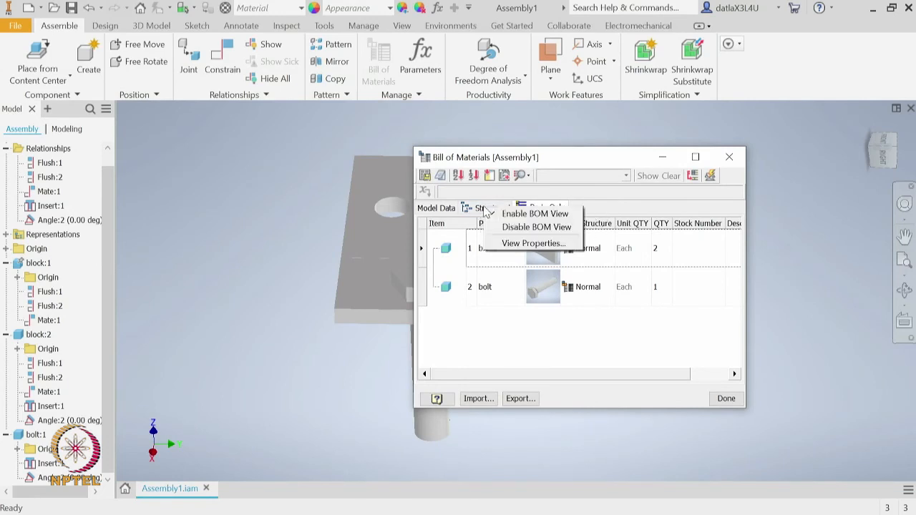
click(523, 218)
click(542, 208)
right_click(544, 210)
click(571, 225)
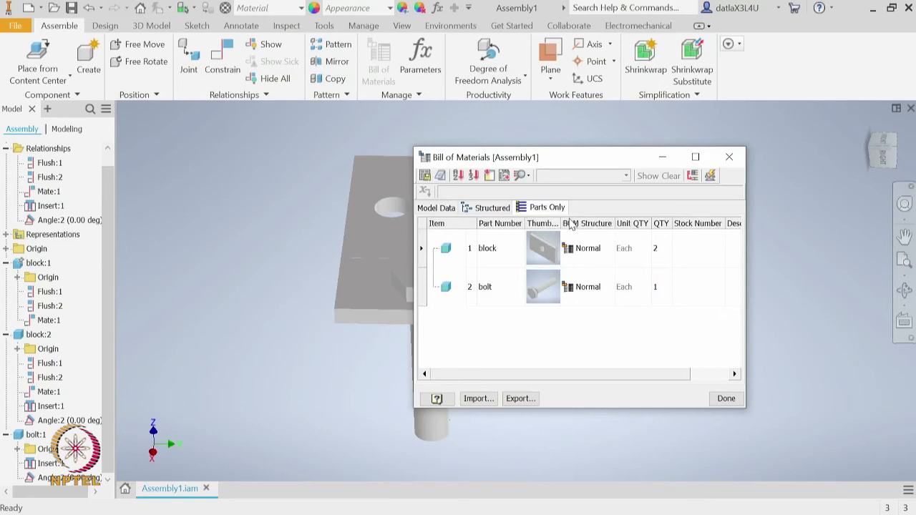
click(727, 399)
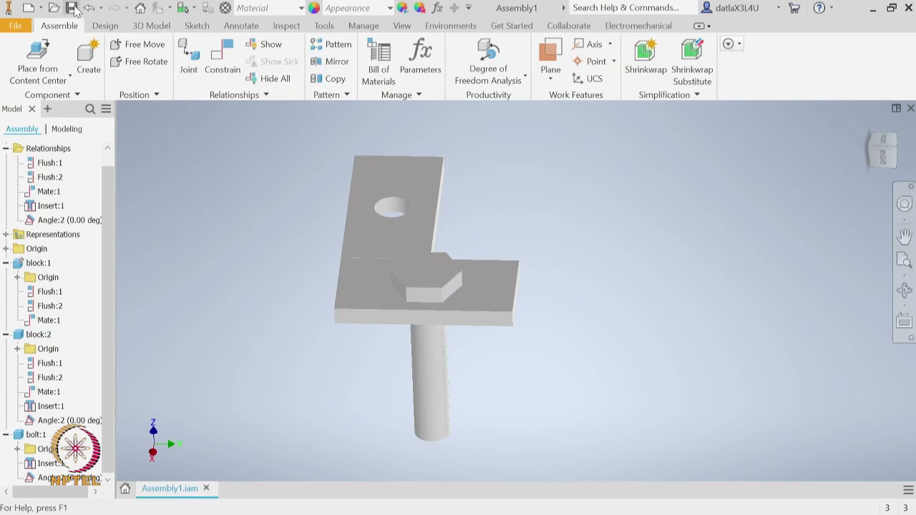
Step: Create a new drawing from the metric ANSI (mm).idw template
click(29, 10)
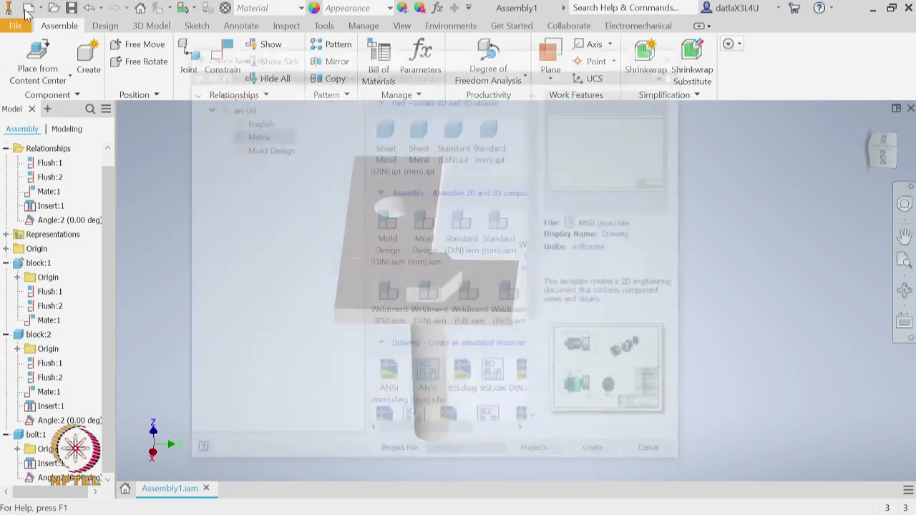
mouse_move(539, 255)
mouse_down()
mouse_move(542, 297)
mouse_move(540, 268)
mouse_up()
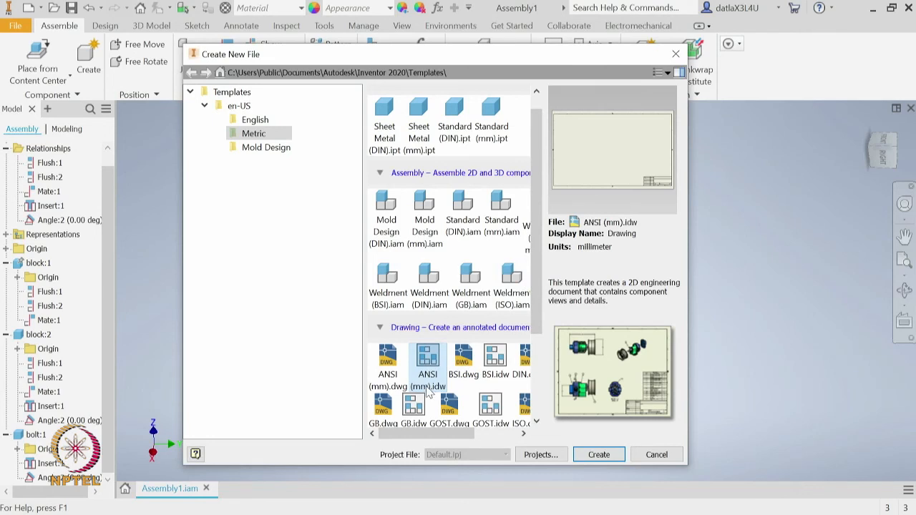
double_click(429, 365)
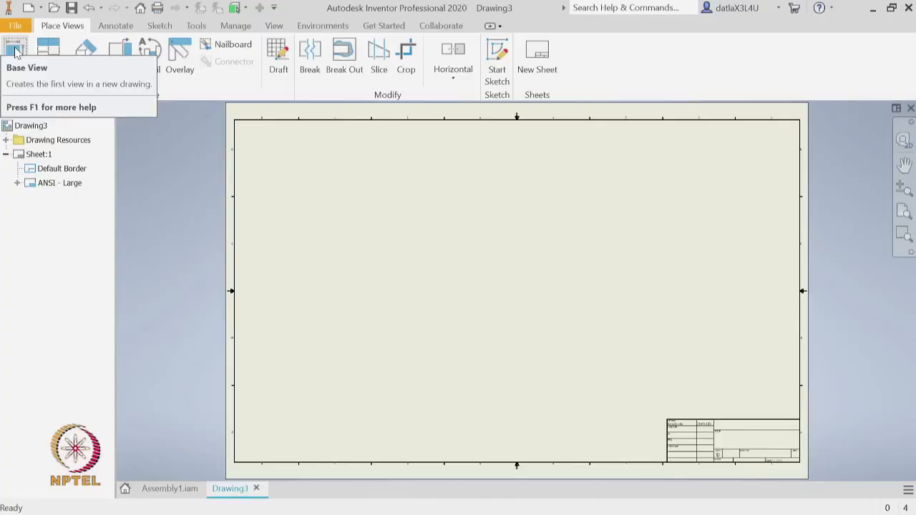
Step: Place a front base view of Assembly1 at 2:1 scale, left of the sheet's centre
click(15, 56)
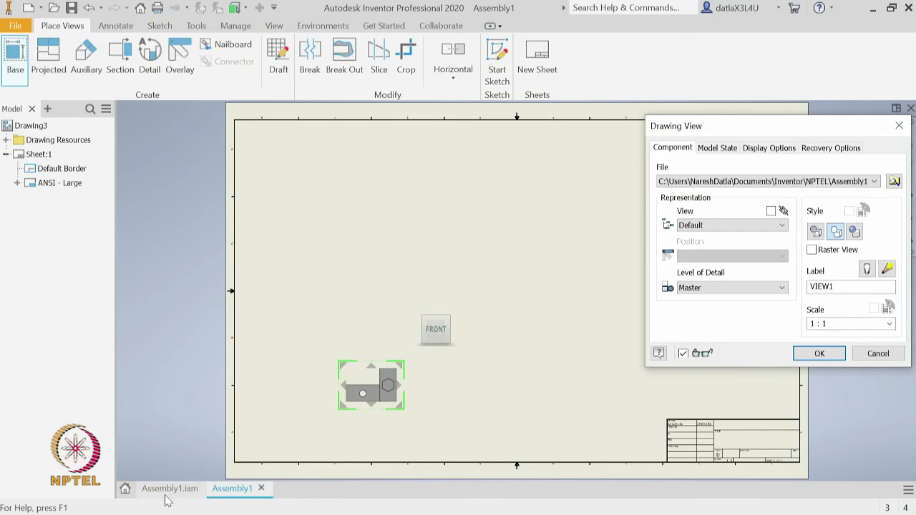
click(894, 181)
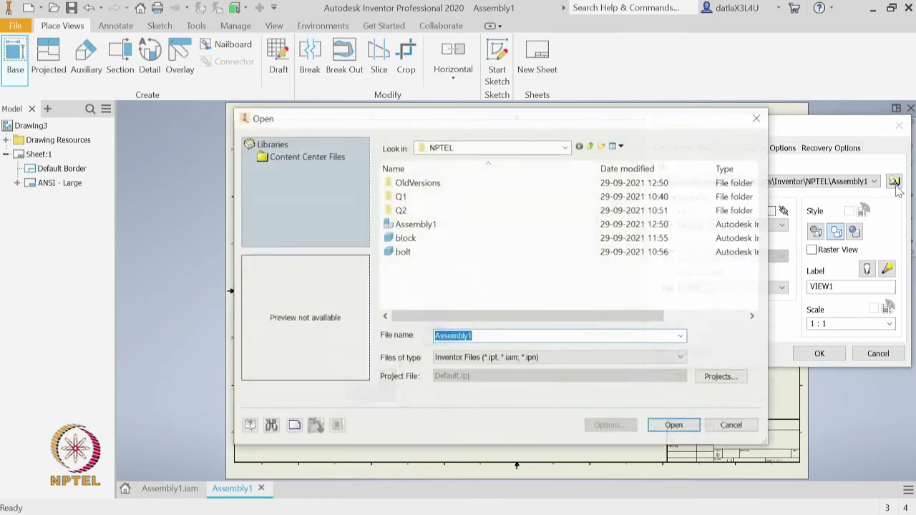
double_click(427, 226)
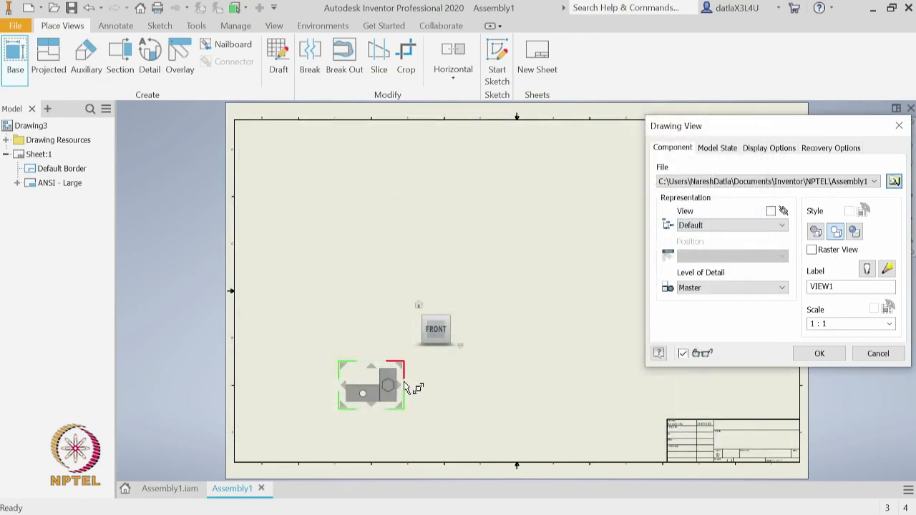
drag(373, 396, 403, 293)
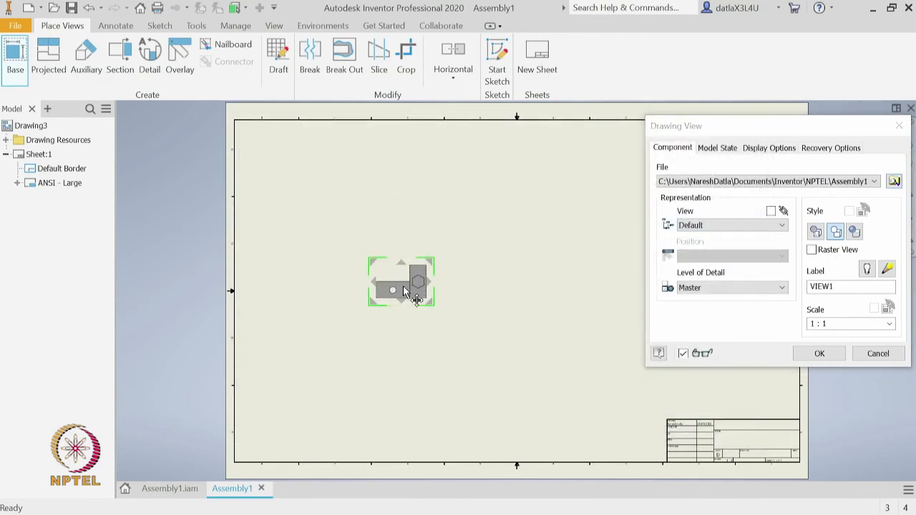
click(890, 324)
click(857, 364)
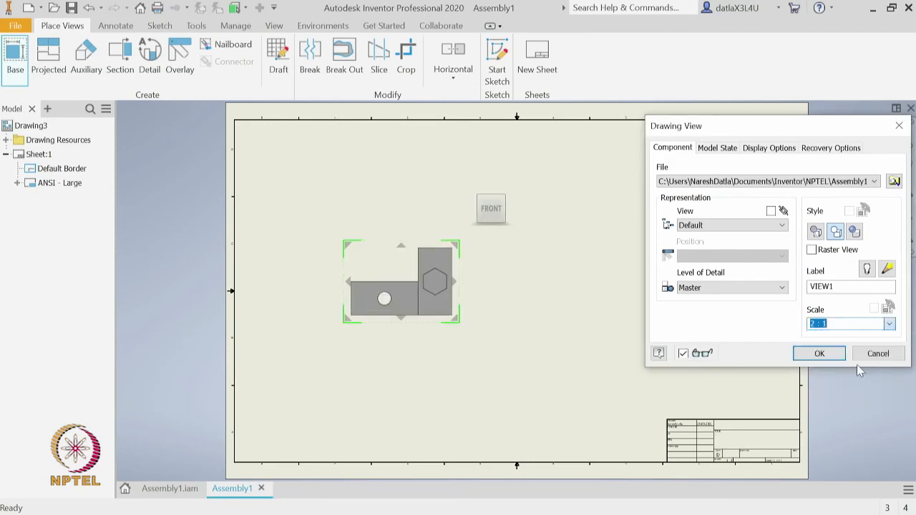
click(820, 354)
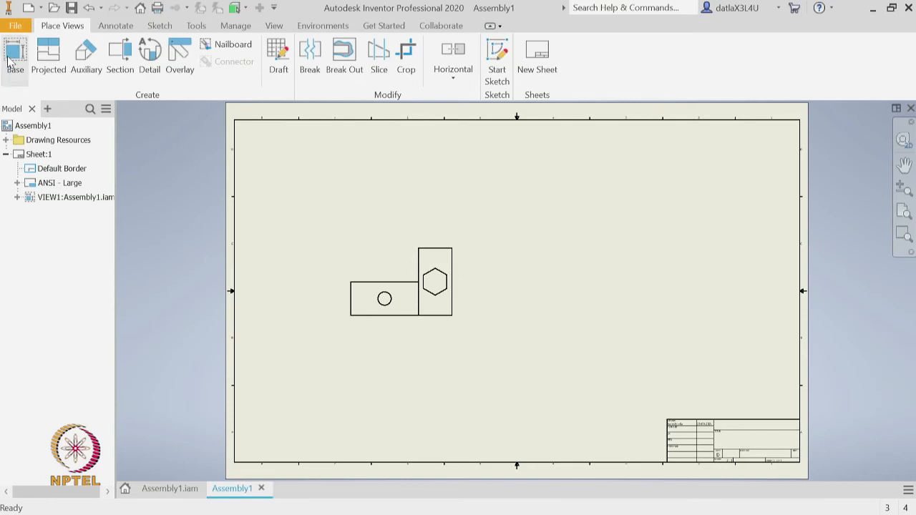
Step: Project views left of, below and diagonally lower-left of the base view, and move all four views together to the sheet's centre
click(48, 56)
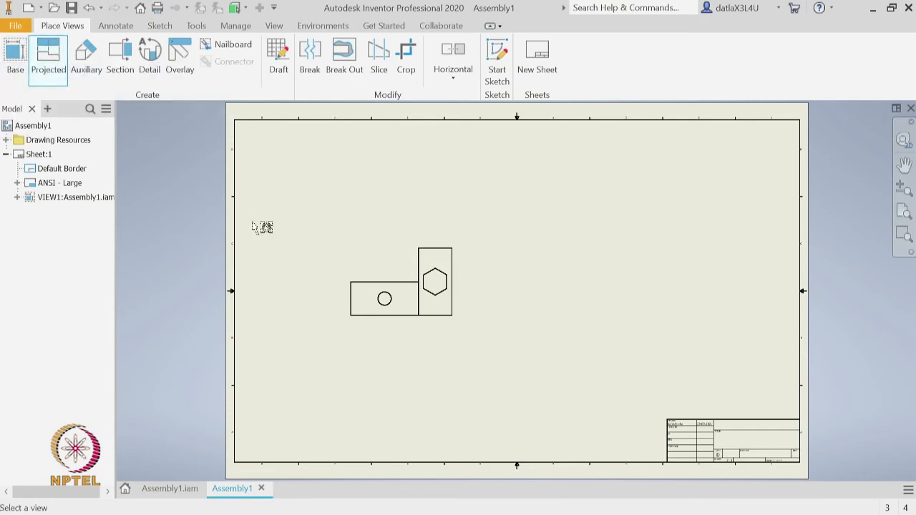
click(404, 299)
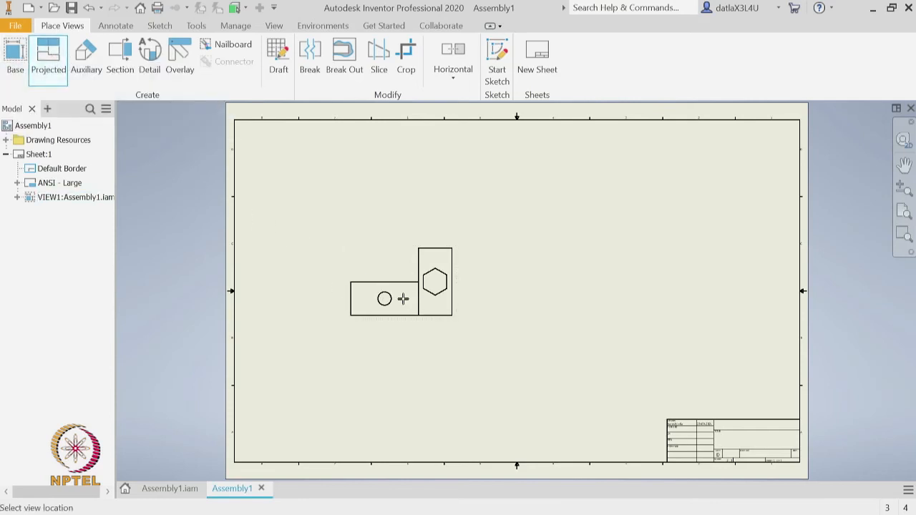
click(283, 291)
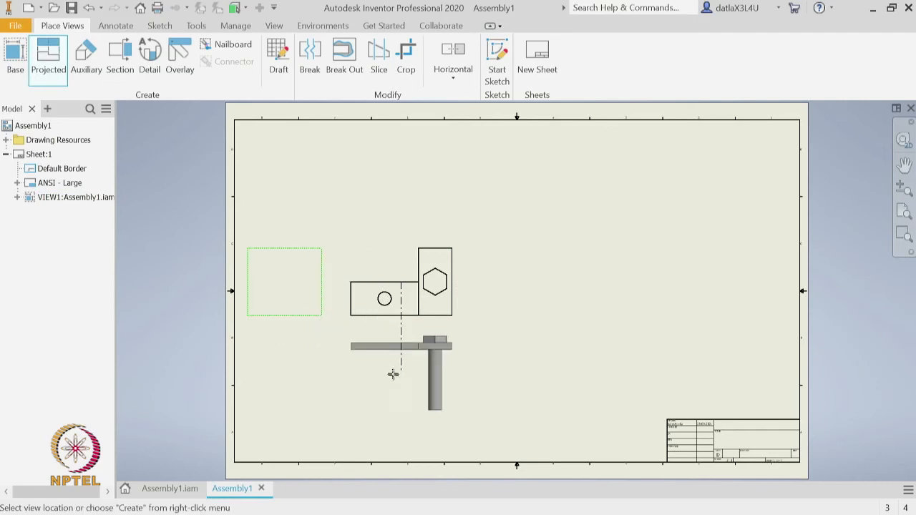
click(404, 381)
click(287, 380)
right_click(357, 377)
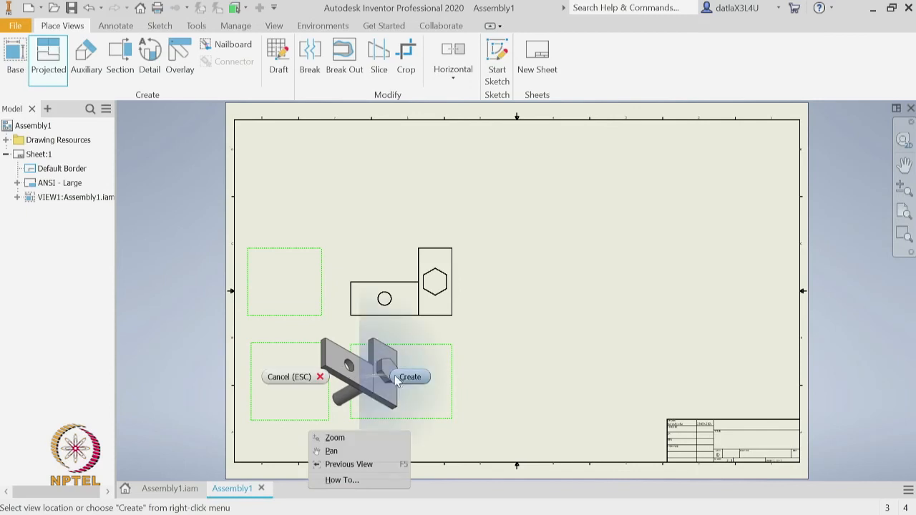
click(401, 377)
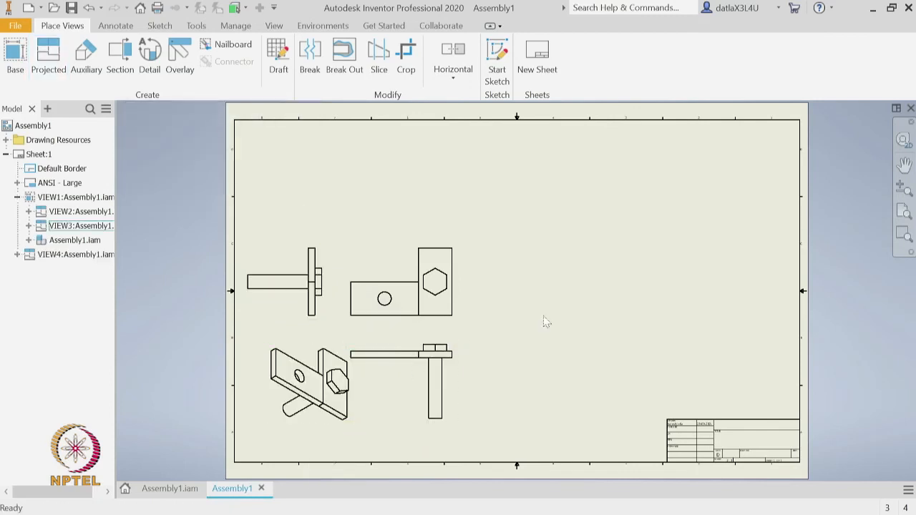
mouse_move(508, 445)
mouse_down()
mouse_move(282, 286)
mouse_move(241, 245)
mouse_move(241, 224)
mouse_up()
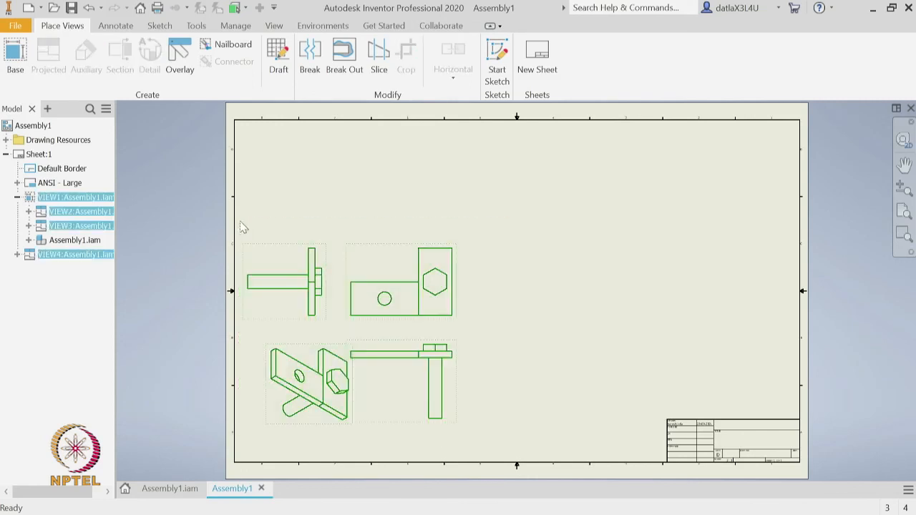
mouse_move(351, 341)
mouse_down()
mouse_move(413, 287)
mouse_move(505, 272)
mouse_move(499, 278)
mouse_move(509, 285)
mouse_up()
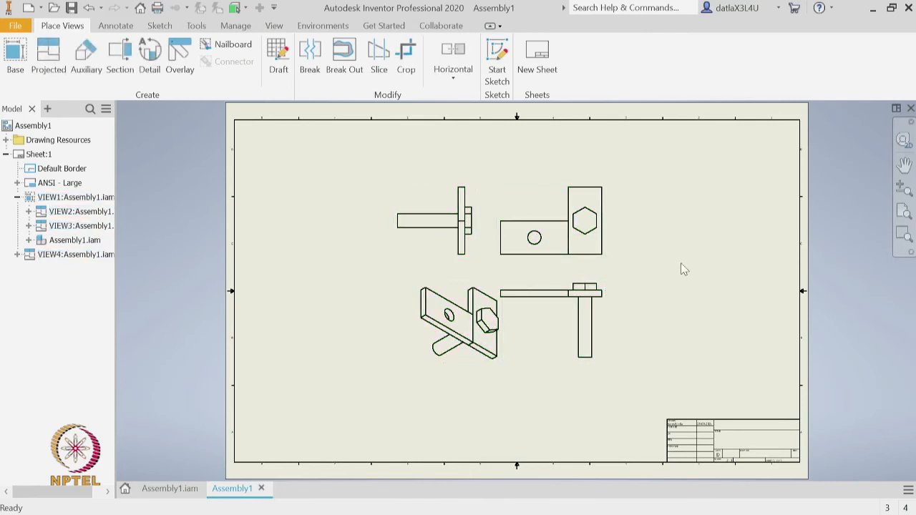
Step: Add a Structured parts list sourced from the front base view, placing it in the sheet's upper-right corner
click(120, 27)
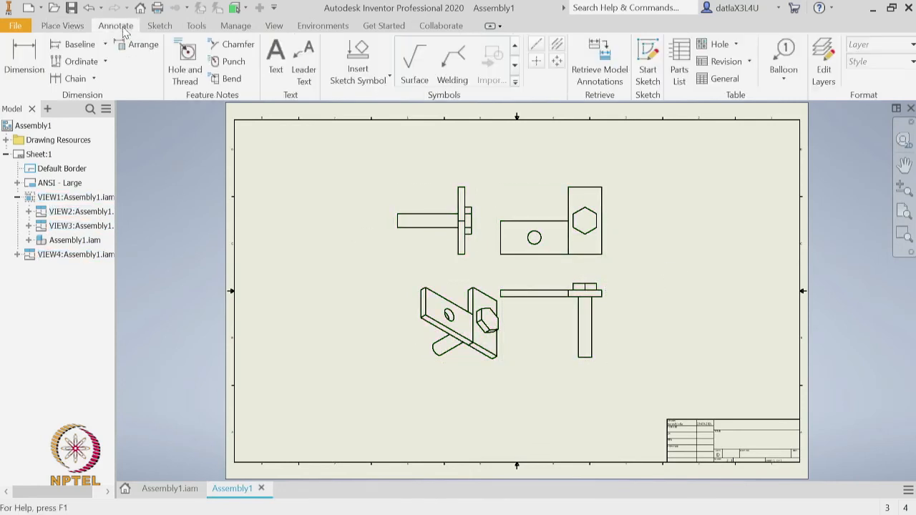
click(680, 71)
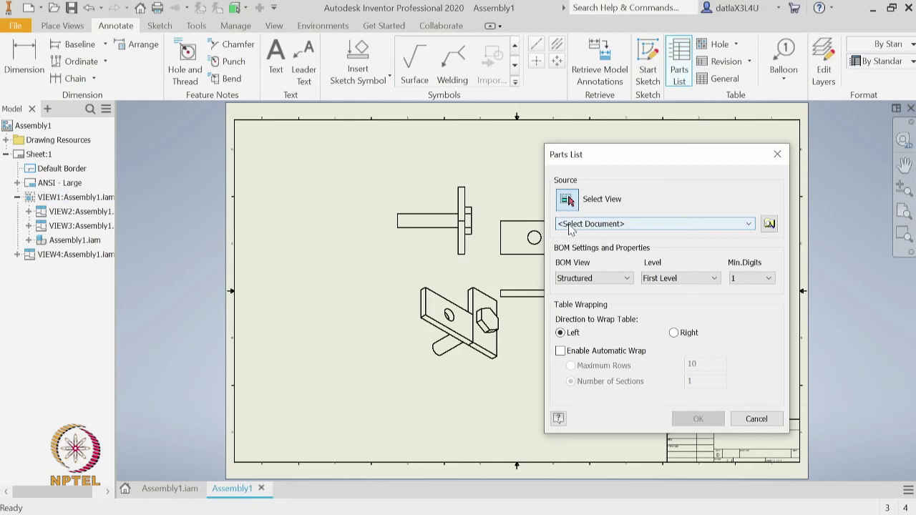
click(517, 246)
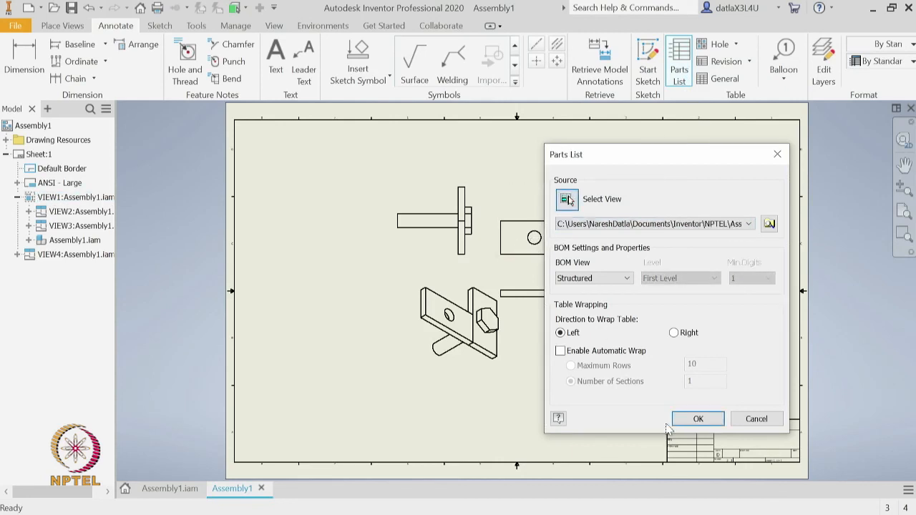
click(698, 418)
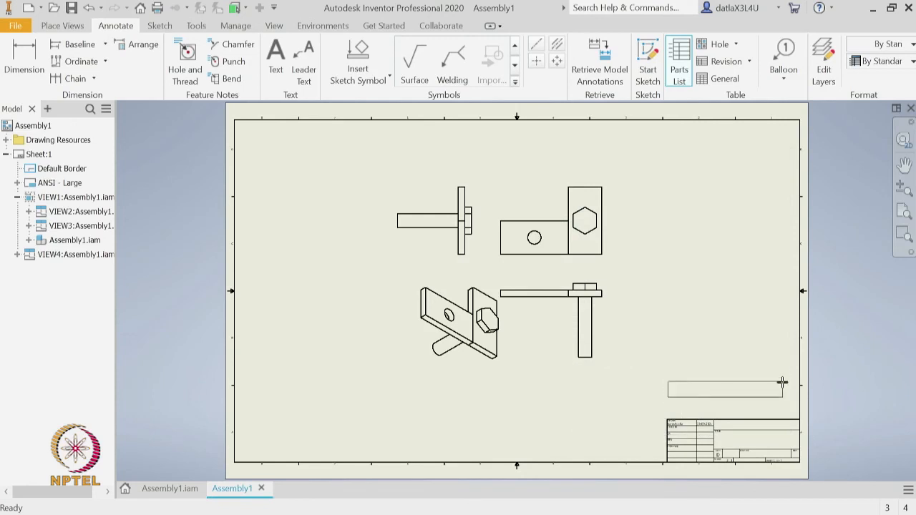
click(782, 143)
Step: Examine the parts list's items, quantities and part numbers up close, and return to the whole sheet
scroll(737, 165, up, 5)
scroll(742, 143, down, 10)
scroll(740, 141, down, 5)
scroll(740, 153, up, 2)
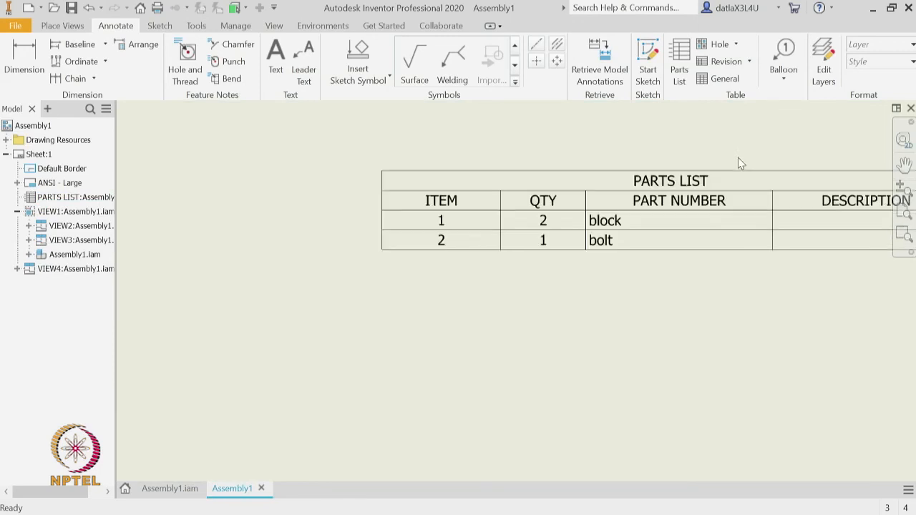
middle_drag(793, 307, 648, 328)
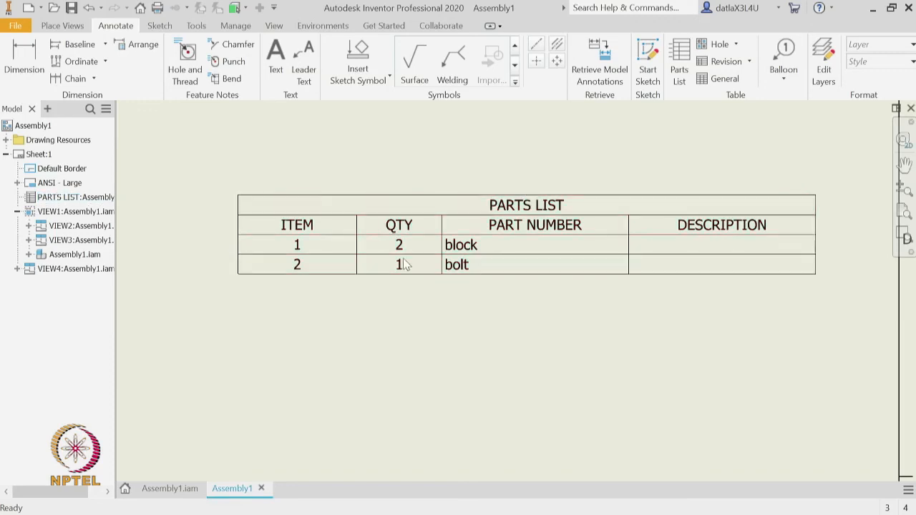
scroll(404, 265, up, 3)
scroll(405, 262, down, 8)
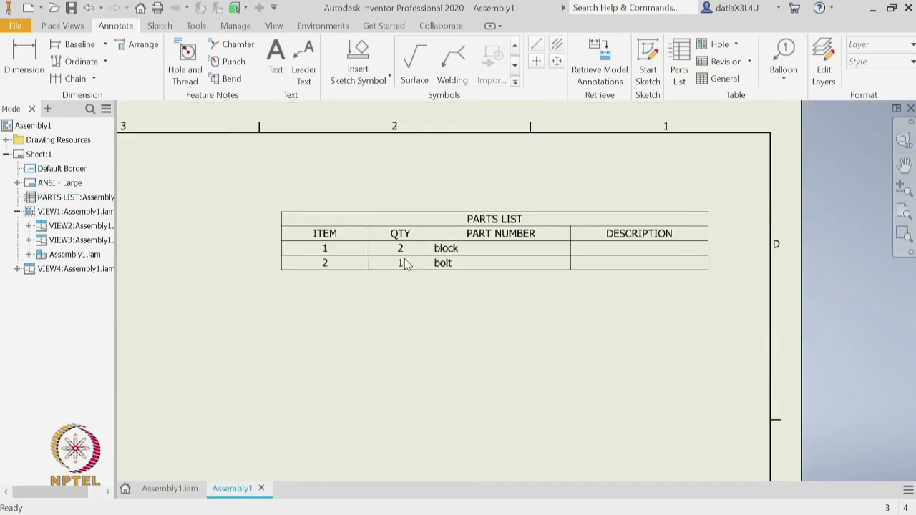
middle_drag(394, 339, 566, 300)
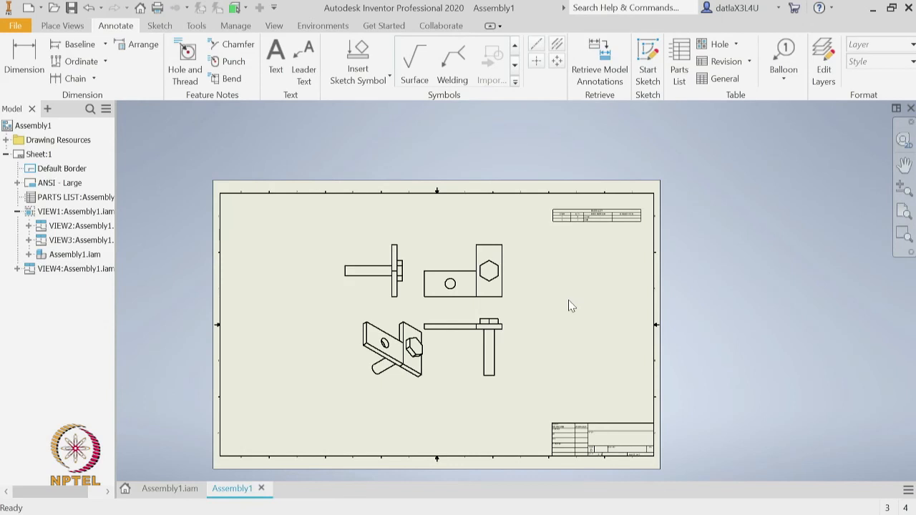